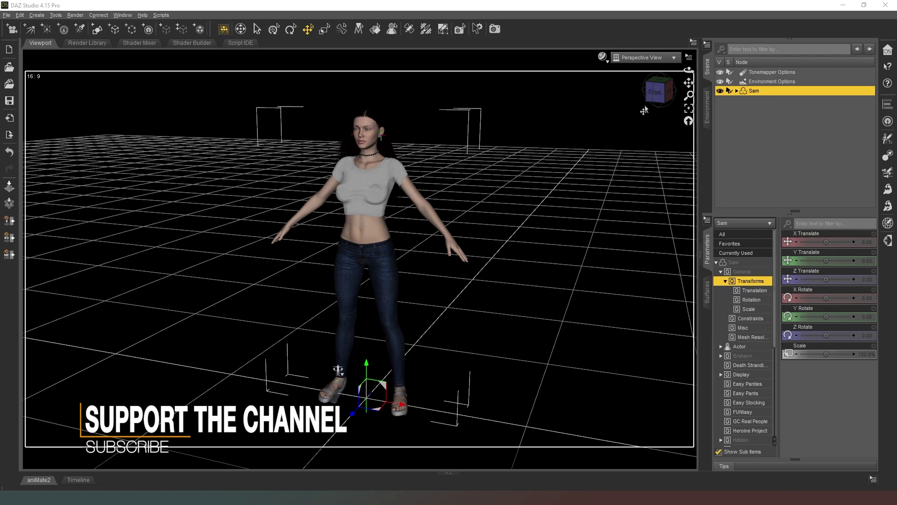
# Delete the Addison Sandals from the Sam figure.
pyautogui.click(671, 92)
pyautogui.moveTo(661, 90); pyautogui.dragTo(516, 281)
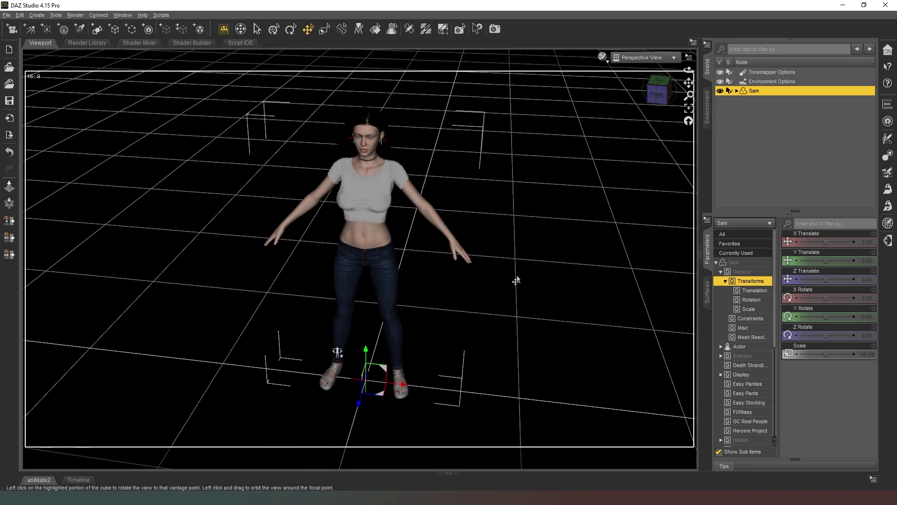
pyautogui.click(734, 90)
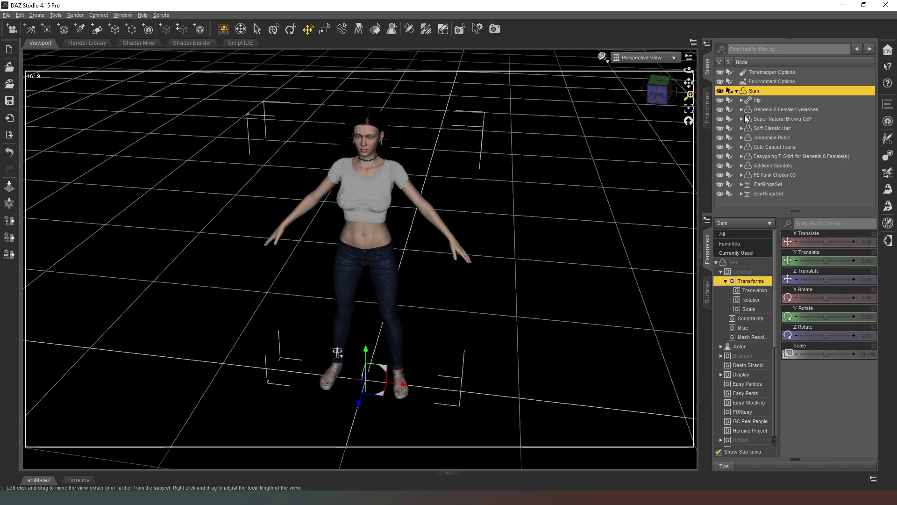
pyautogui.click(775, 164)
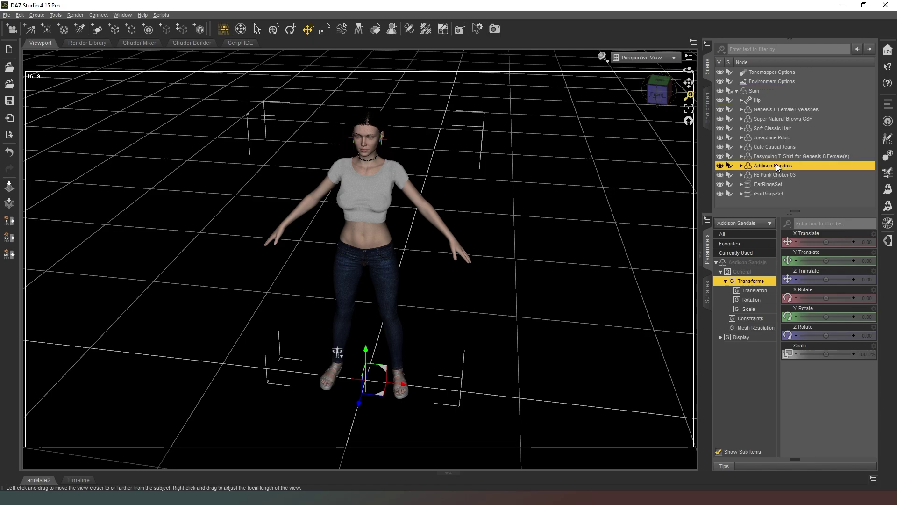
pyautogui.press('Delete')
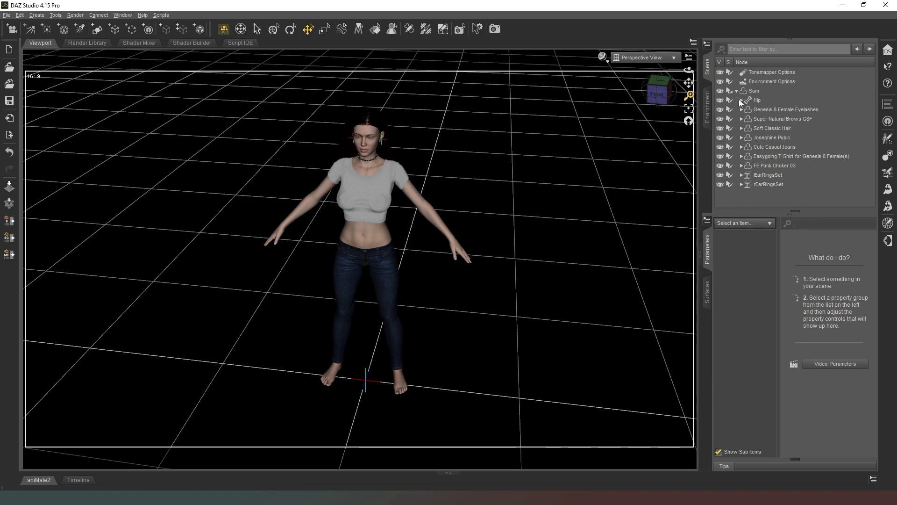
pyautogui.click(737, 91)
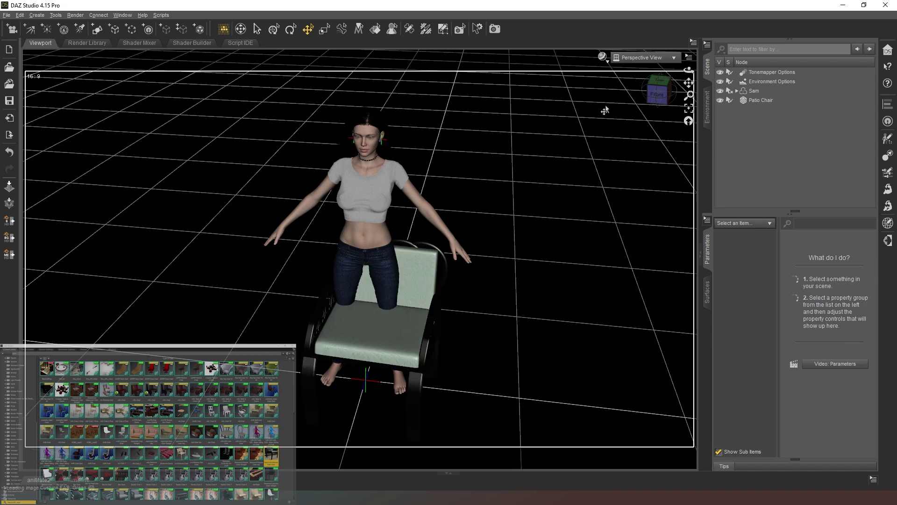
# Lower the seated Sam figure onto the patio chair to a Y translate of about 7.31.
pyautogui.click(658, 95)
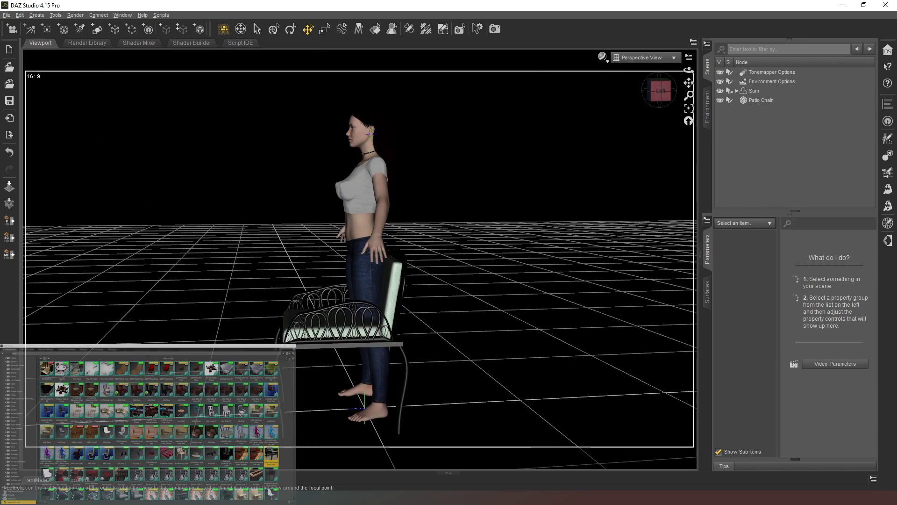
pyautogui.moveTo(657, 96); pyautogui.dragTo(525, 86)
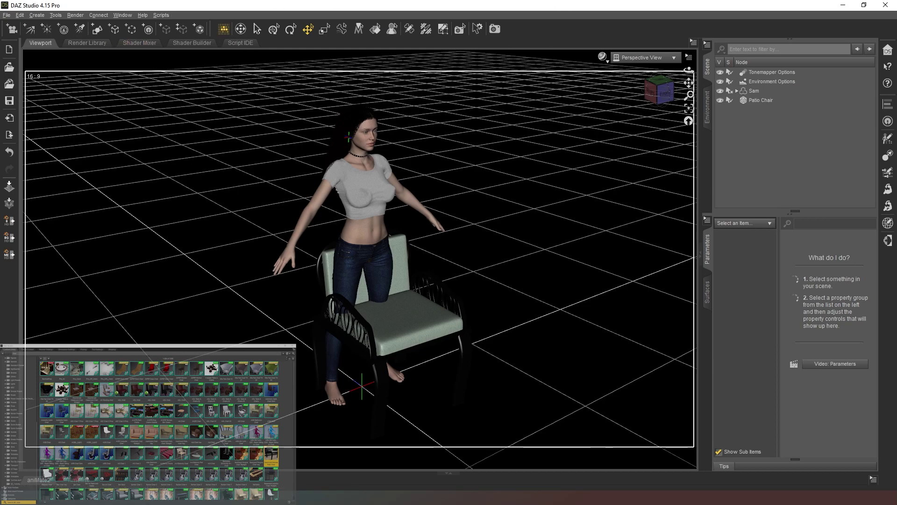
pyautogui.click(755, 91)
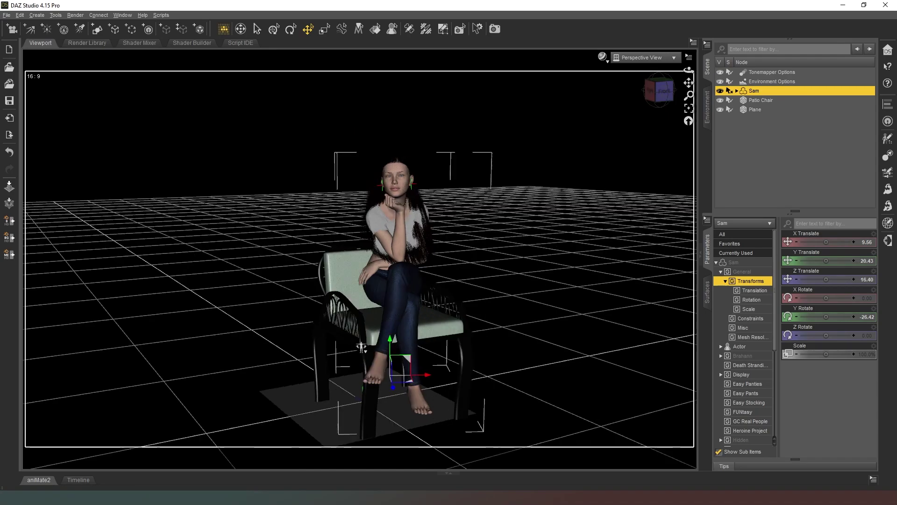
pyautogui.moveTo(640, 248); pyautogui.dragTo(527, 214, button='middle')
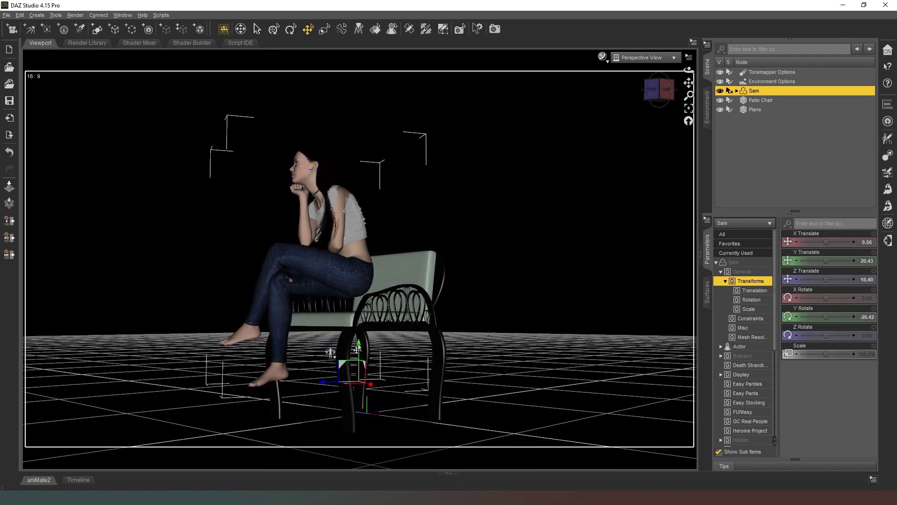
pyautogui.moveTo(358, 351); pyautogui.dragTo(355, 372)
pyautogui.moveTo(391, 355); pyautogui.dragTo(469, 330, button='middle')
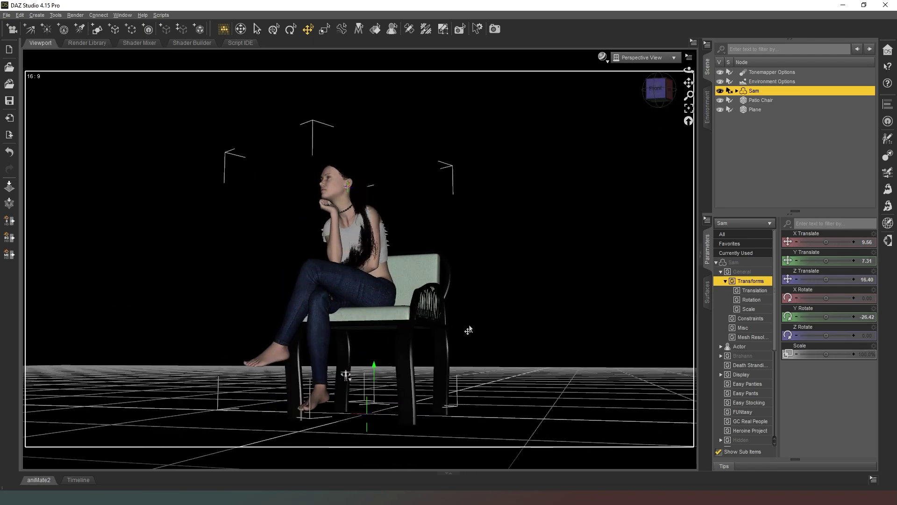
# Bend Sam's right foot down to about 46.67.
pyautogui.click(315, 393)
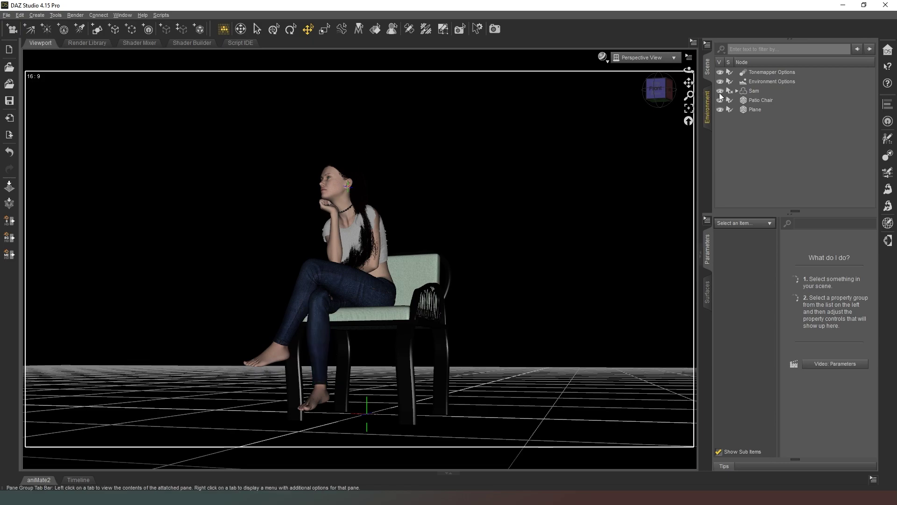
pyautogui.click(313, 397)
pyautogui.click(318, 400)
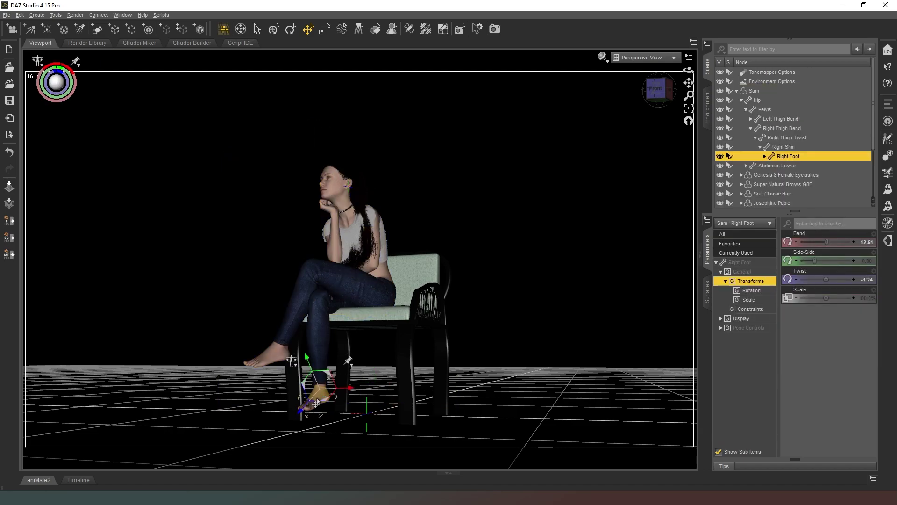
pyautogui.moveTo(812, 245); pyautogui.dragTo(842, 242)
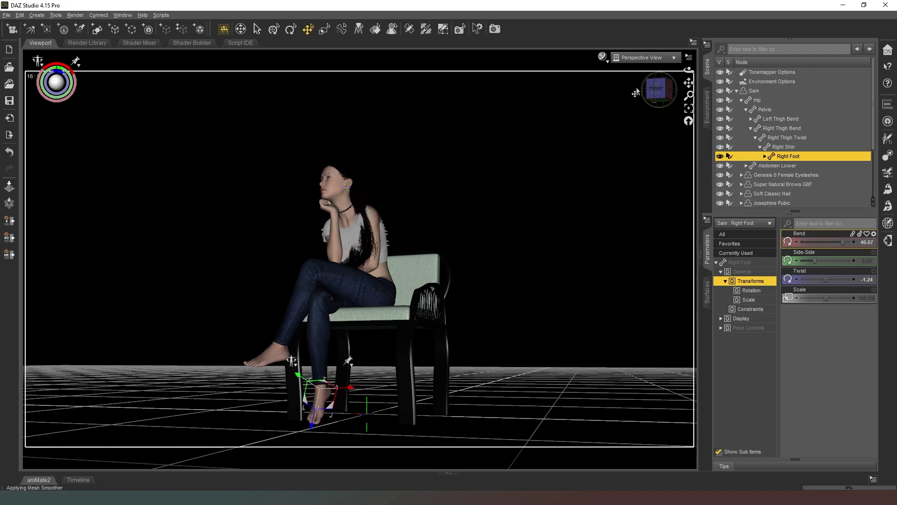
# Select Sam's right toes and inspect the foot pose from the side and front.
pyautogui.moveTo(655, 93); pyautogui.dragTo(672, 86)
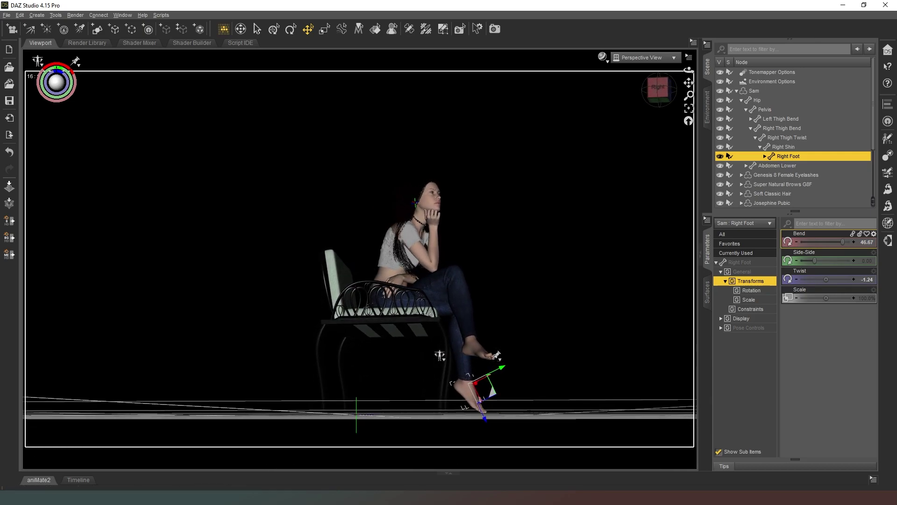
pyautogui.click(473, 411)
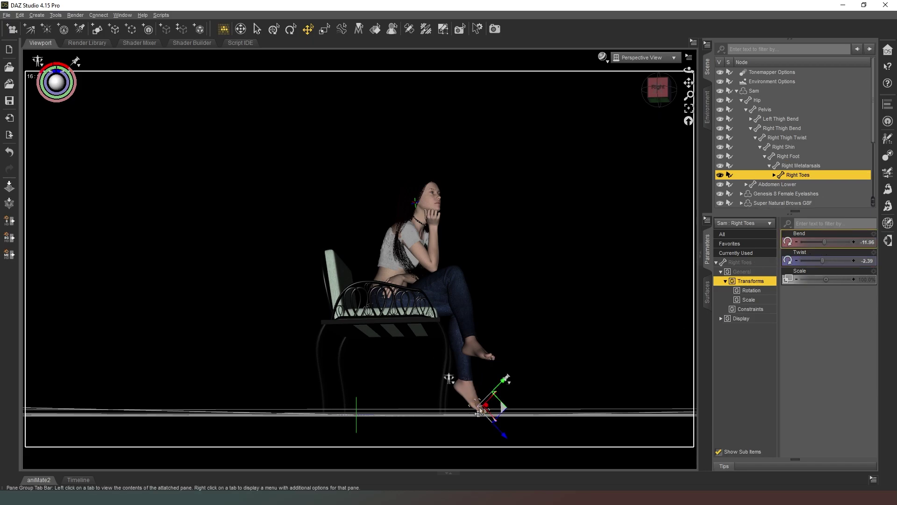
pyautogui.moveTo(673, 104); pyautogui.dragTo(673, 68)
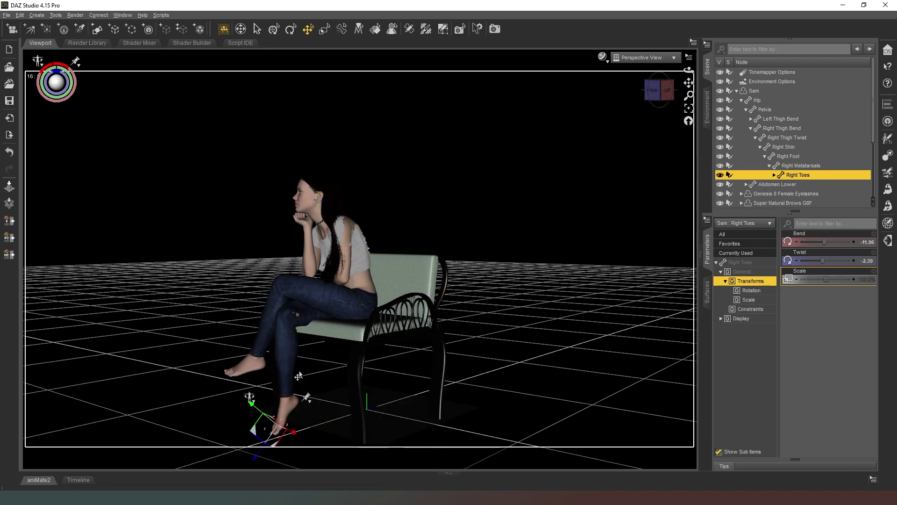
pyautogui.moveTo(652, 94)
pyautogui.mouseDown()
pyautogui.moveTo(664, 95)
pyautogui.moveTo(650, 98)
pyautogui.mouseUp()
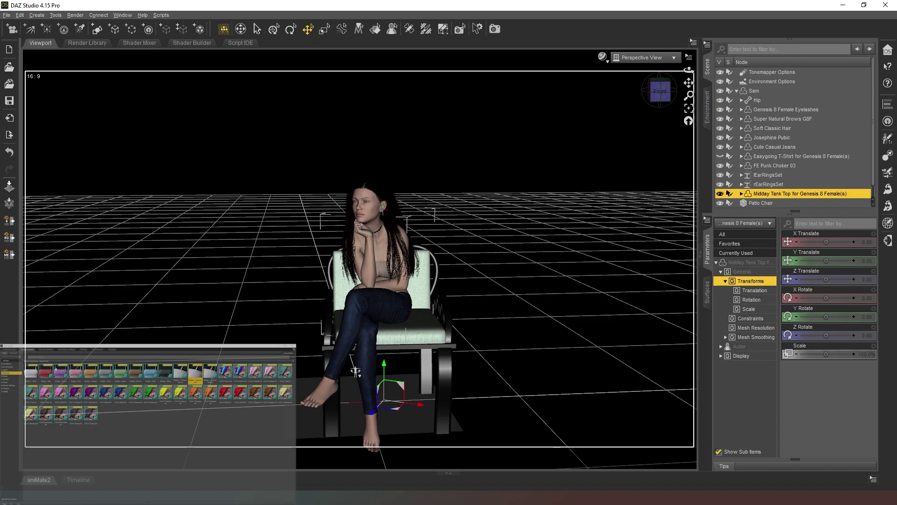
# Search the content library for "table" and load the Side Table into the scene.
pyautogui.click(14, 350)
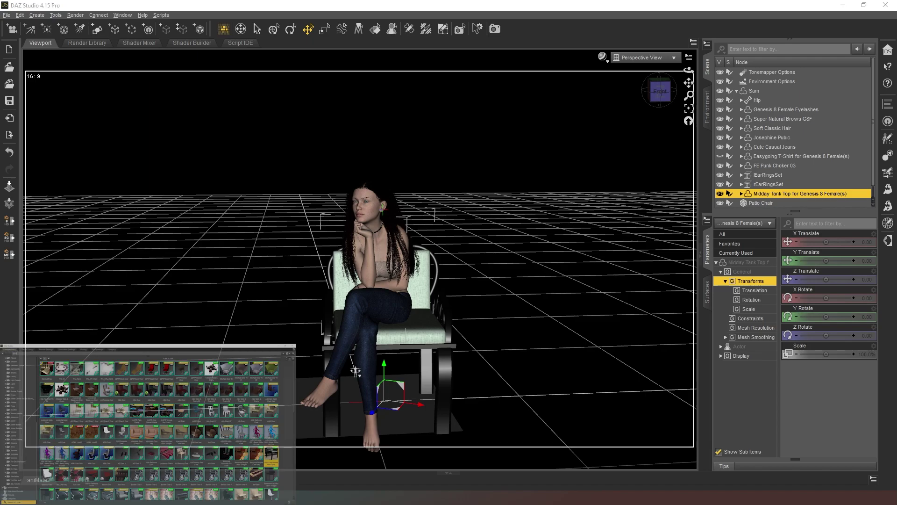
pyautogui.press('BackSpace')
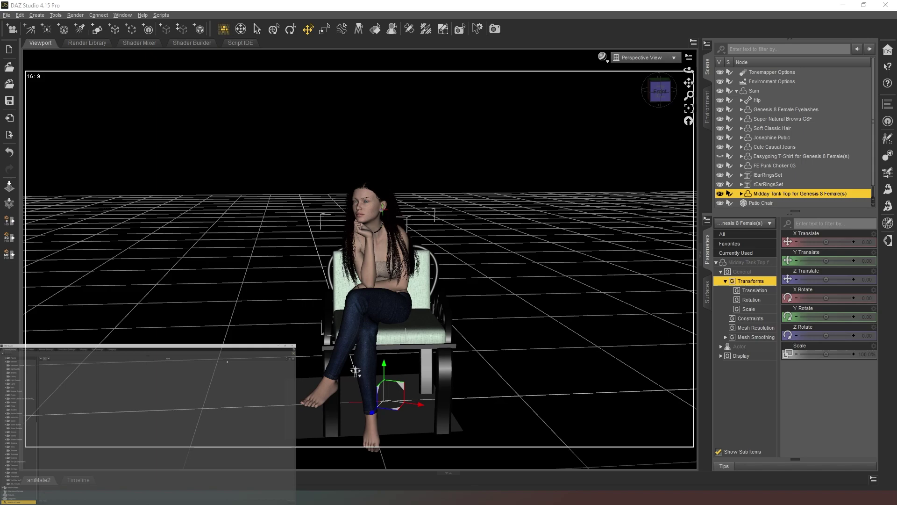
pyautogui.write('table')
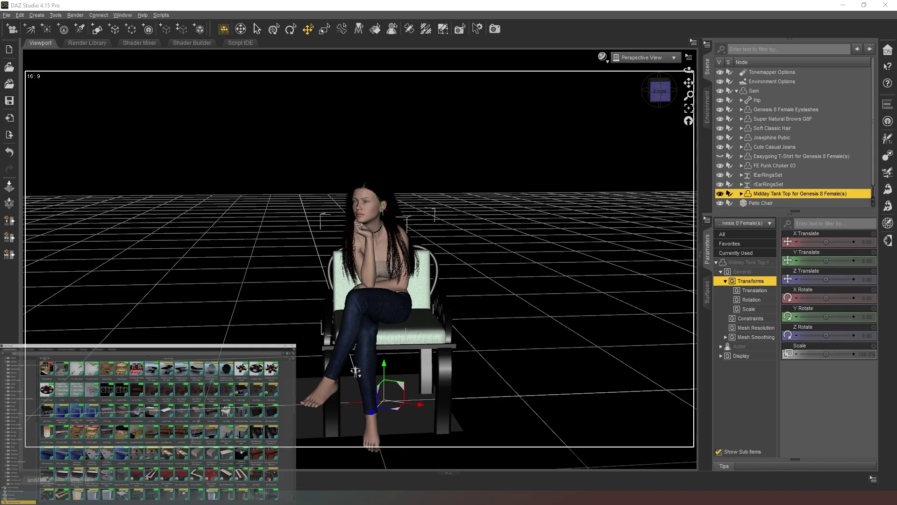
pyautogui.moveTo(241, 452)
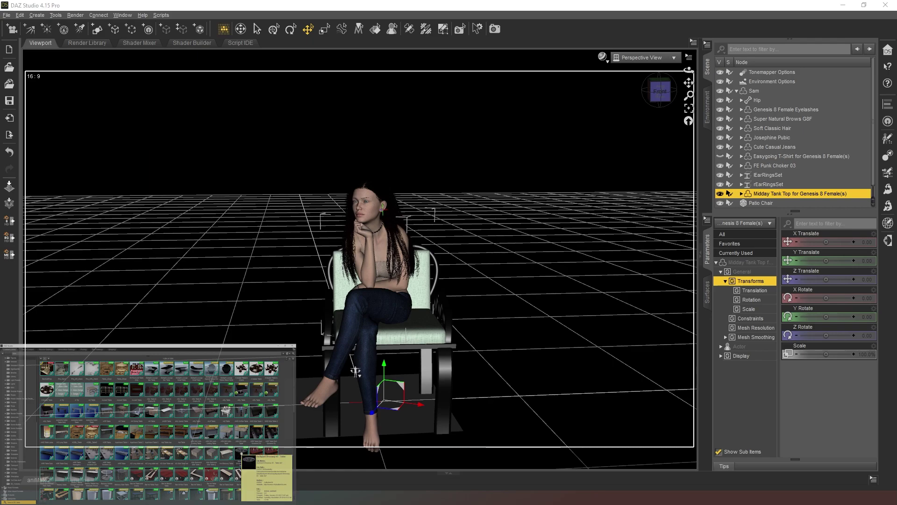
pyautogui.moveTo(271, 388)
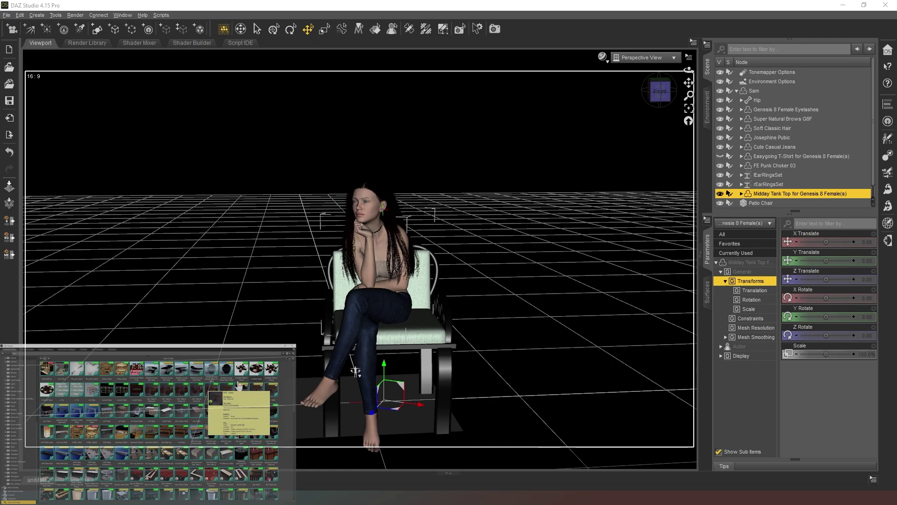
pyautogui.moveTo(111, 390)
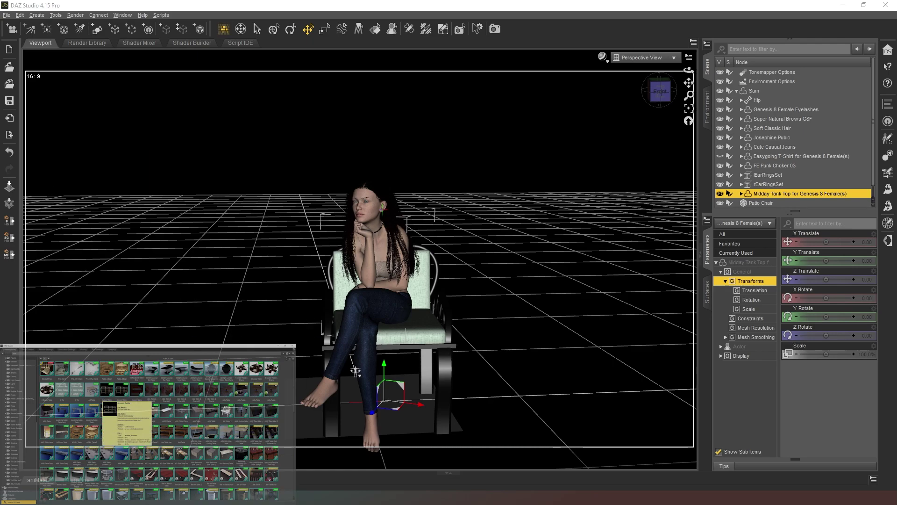
pyautogui.moveTo(131, 415)
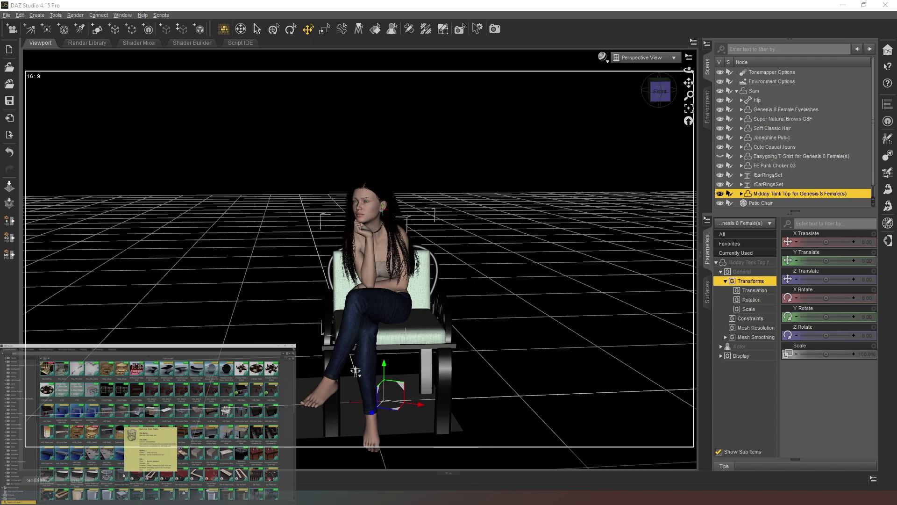
pyautogui.doubleClick(121, 474)
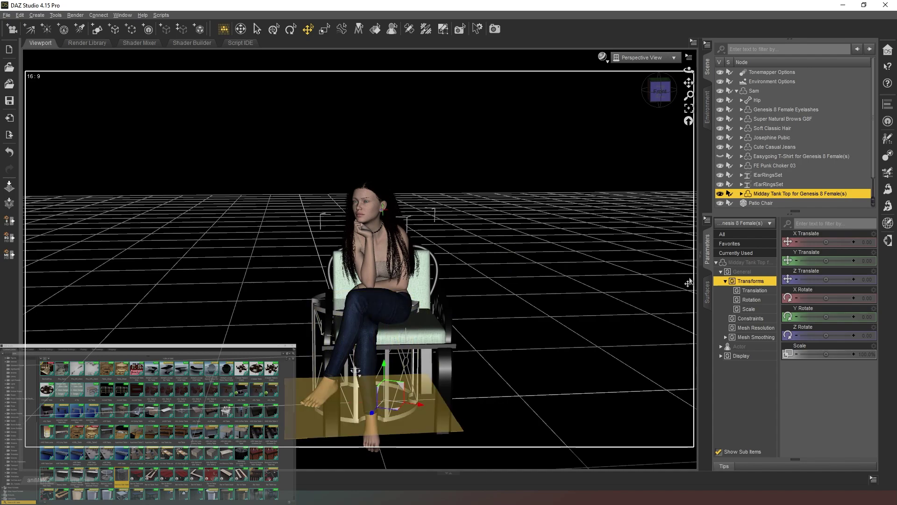
# Move the side table beside the patio chair, to about X -69 and Z 17.
pyautogui.click(737, 91)
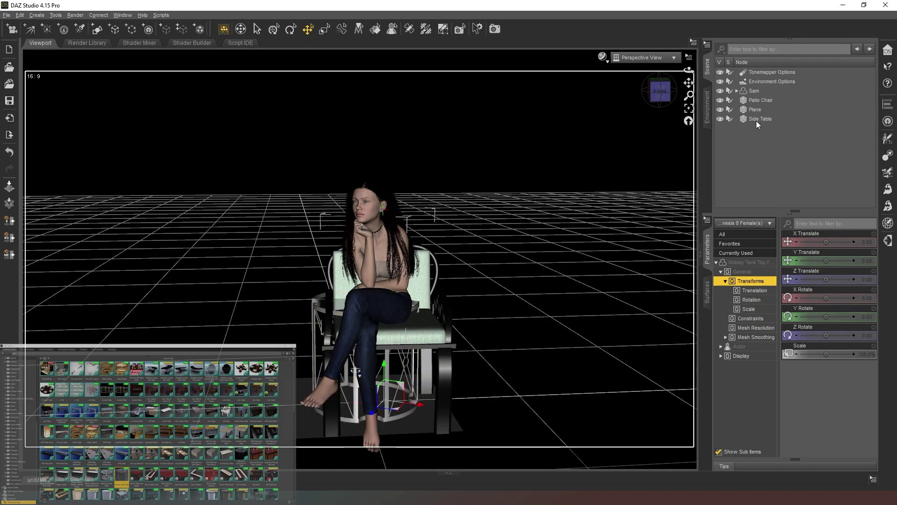
pyautogui.click(754, 118)
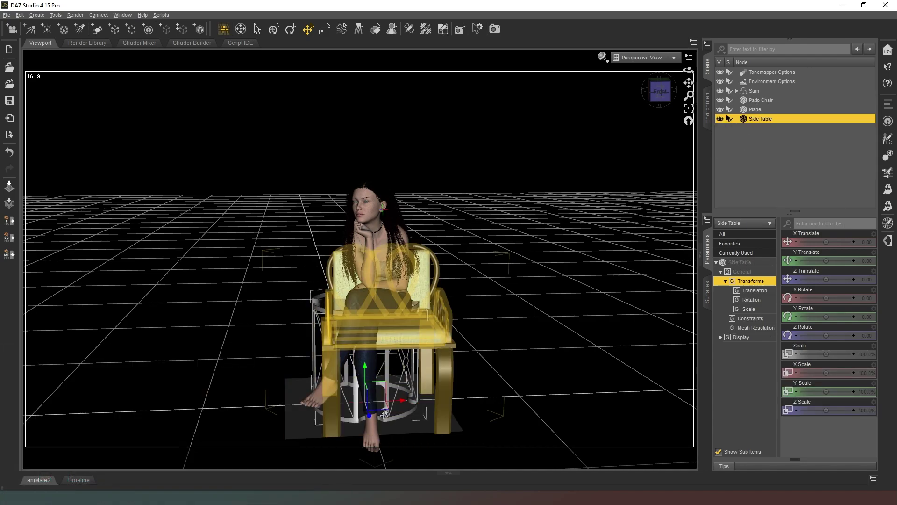
pyautogui.moveTo(380, 413); pyautogui.dragTo(269, 426)
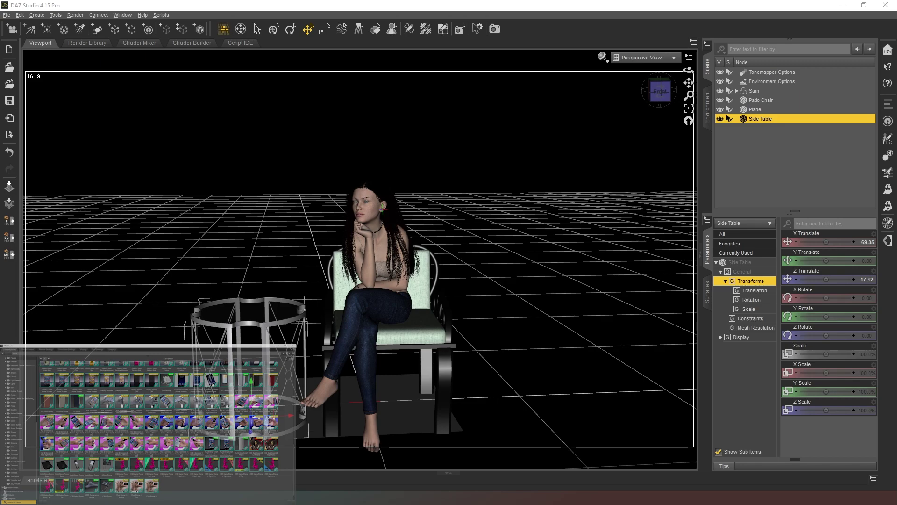
# Load the Smart Phone prop and place it over the side table at about X -75.11 and Y 61.37.
pyautogui.doubleClick(212, 382)
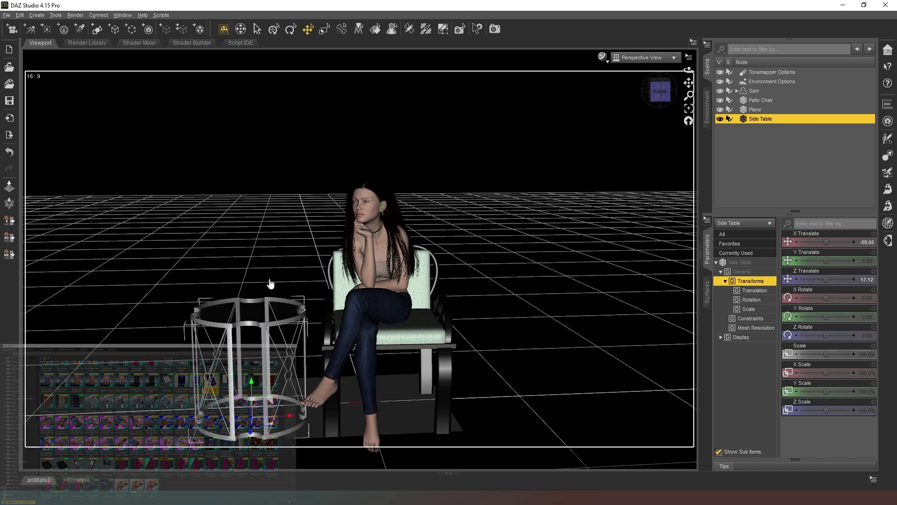
pyautogui.click(367, 402)
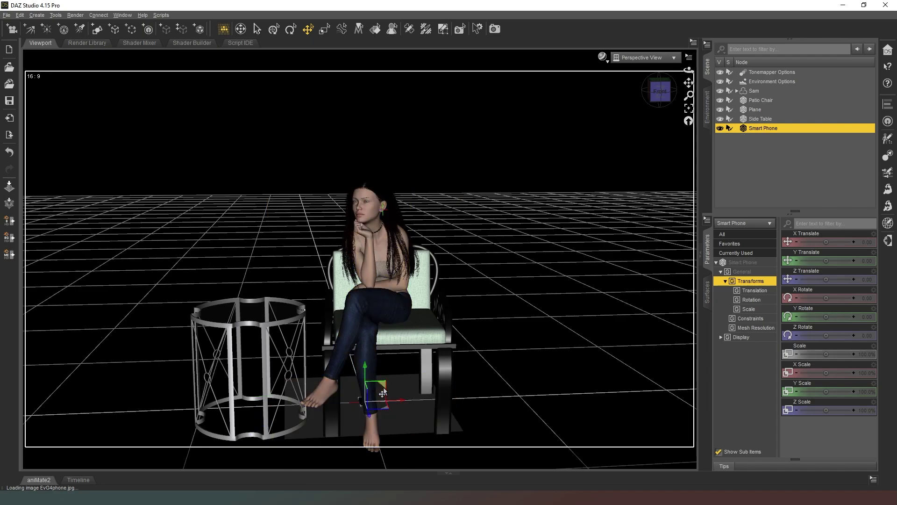
pyautogui.moveTo(352, 374); pyautogui.dragTo(236, 280)
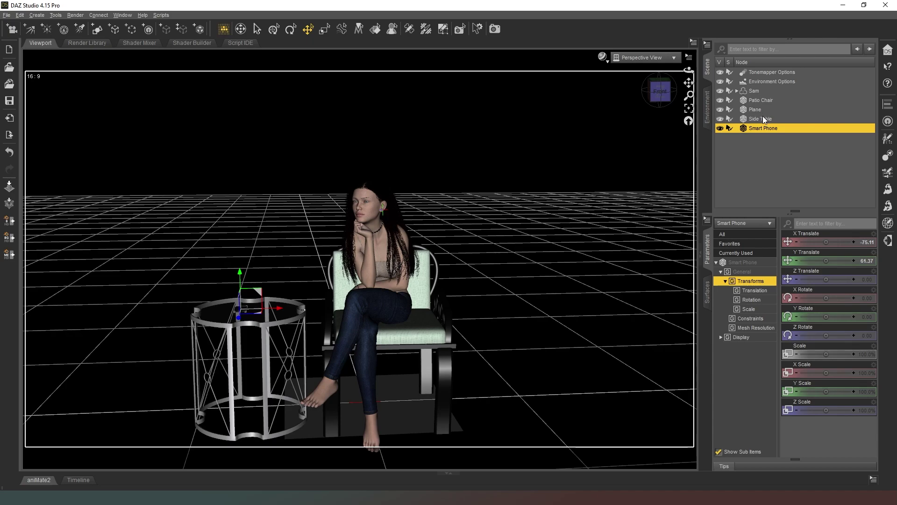
# Hide the plane and make the patio chair and side table unselectable in the viewport.
pyautogui.click(720, 110)
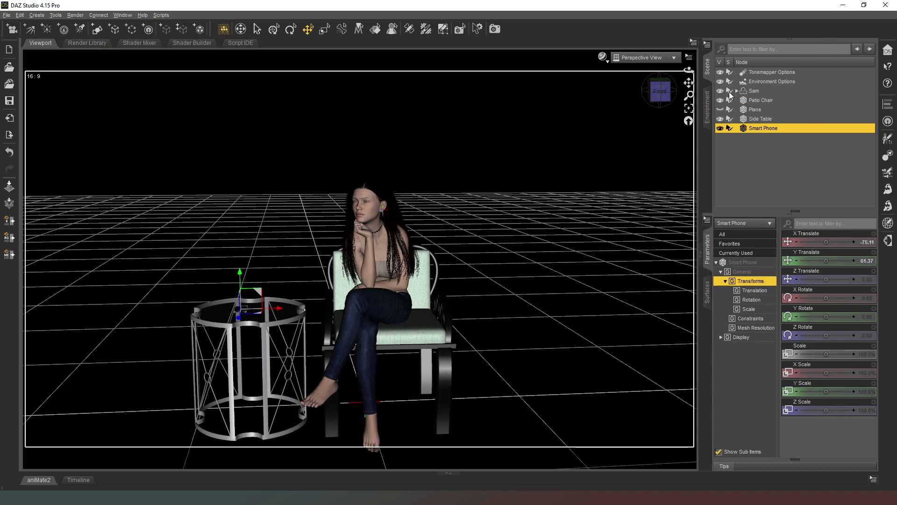
pyautogui.click(729, 100)
pyautogui.click(729, 119)
# Raise the smartphone to about Y 64.60, close to the height of the side table's rim.
pyautogui.click(756, 119)
pyautogui.moveTo(660, 91)
pyautogui.mouseDown()
pyautogui.moveTo(701, 112)
pyautogui.moveTo(729, 73)
pyautogui.moveTo(664, 88)
pyautogui.mouseUp()
pyautogui.moveTo(663, 95); pyautogui.dragTo(677, 51, button='right')
pyautogui.scroll(4, 664, 95)
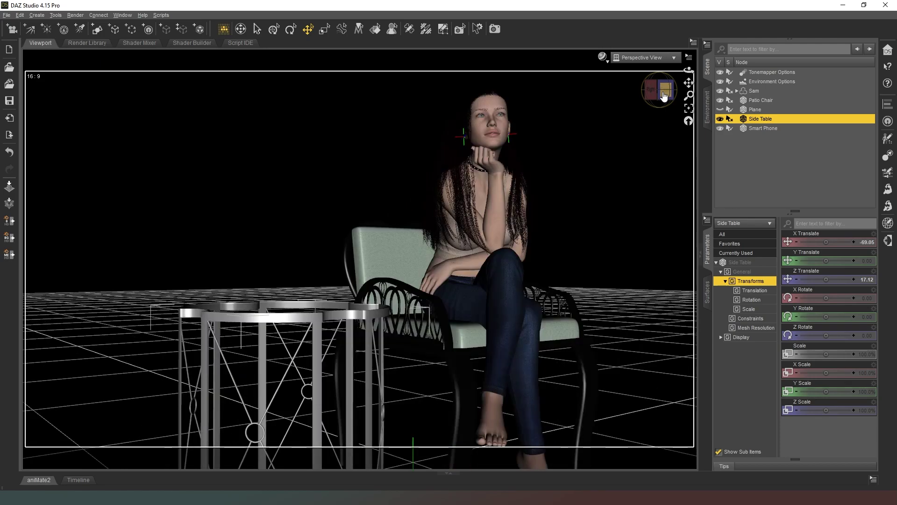
pyautogui.scroll(10, 609, 125)
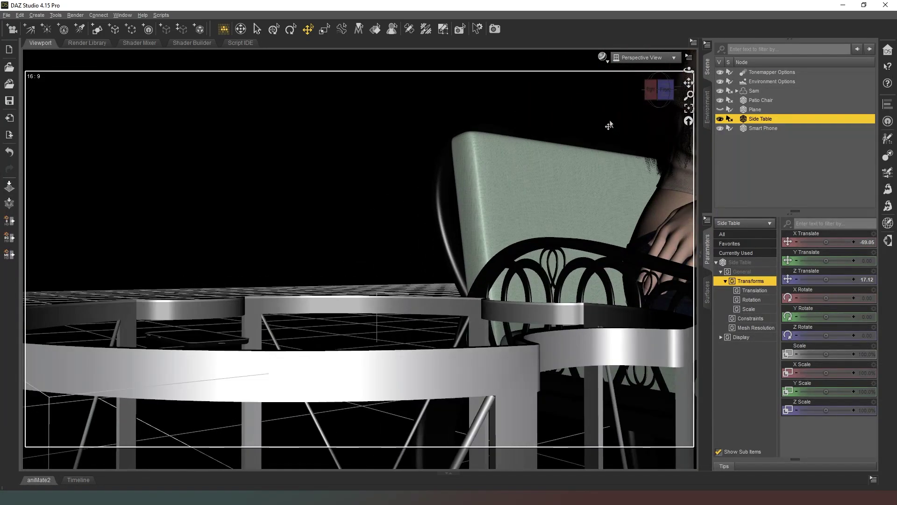
pyautogui.moveTo(612, 132); pyautogui.dragTo(691, 117, button='middle')
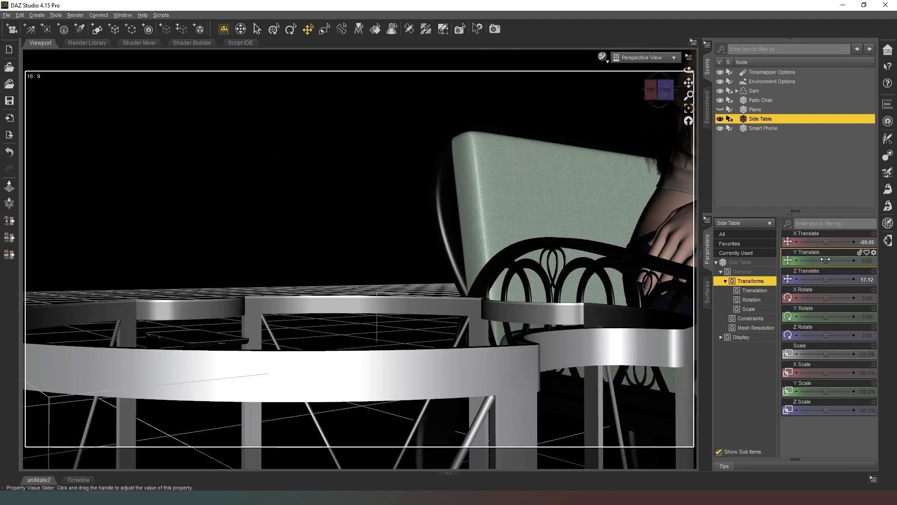
pyautogui.click(771, 128)
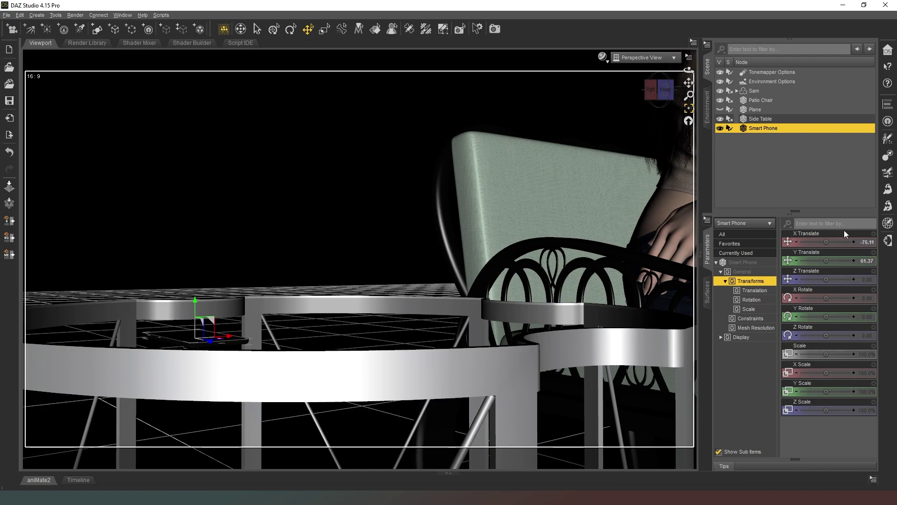
pyautogui.moveTo(825, 258); pyautogui.dragTo(830, 261)
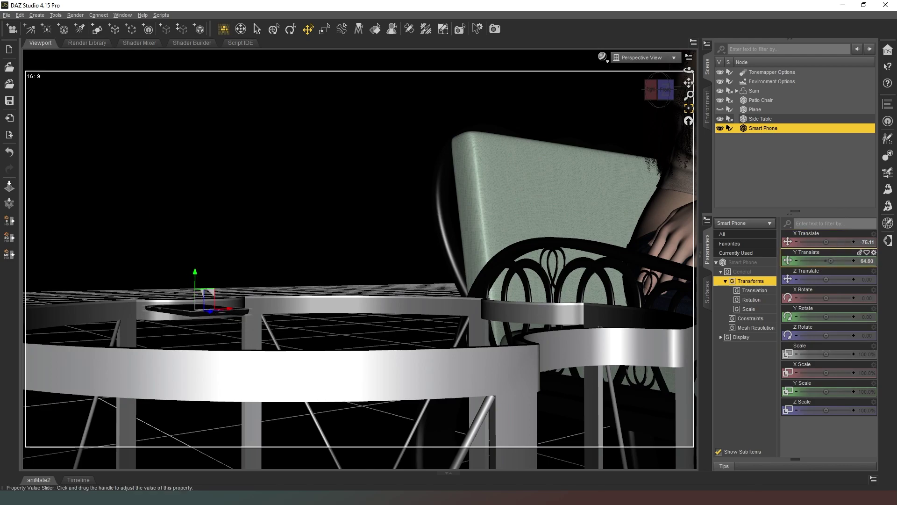
# Check the smartphone's height against the table rim in the Right View and set its Y Translate to 65.
pyautogui.moveTo(659, 89); pyautogui.dragTo(667, 98)
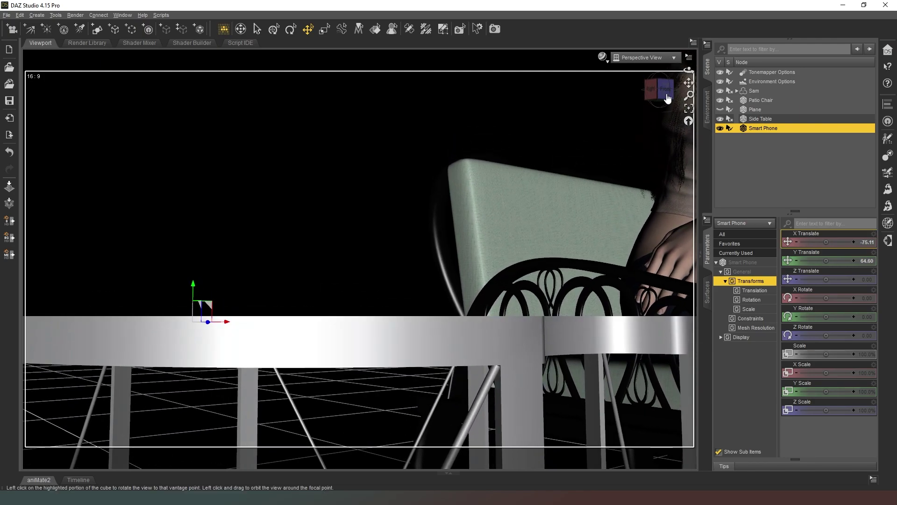
pyautogui.click(666, 96)
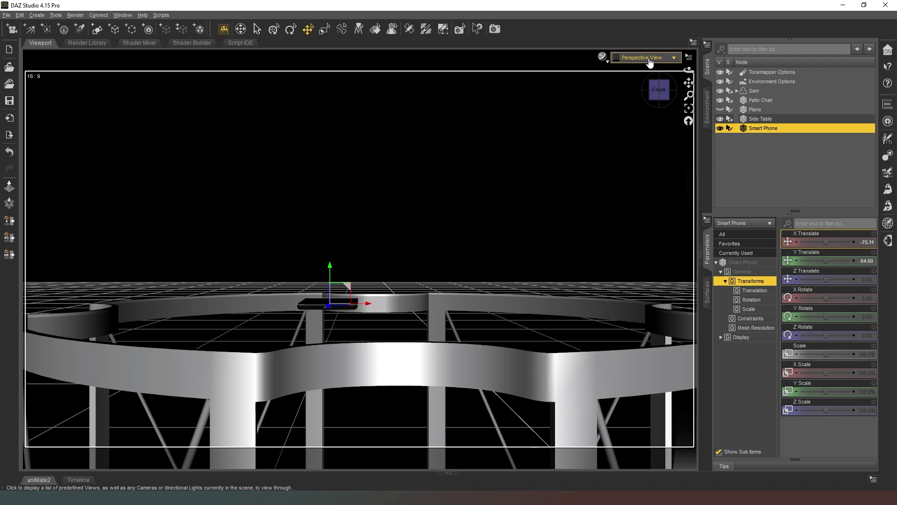
pyautogui.click(649, 59)
pyautogui.click(641, 95)
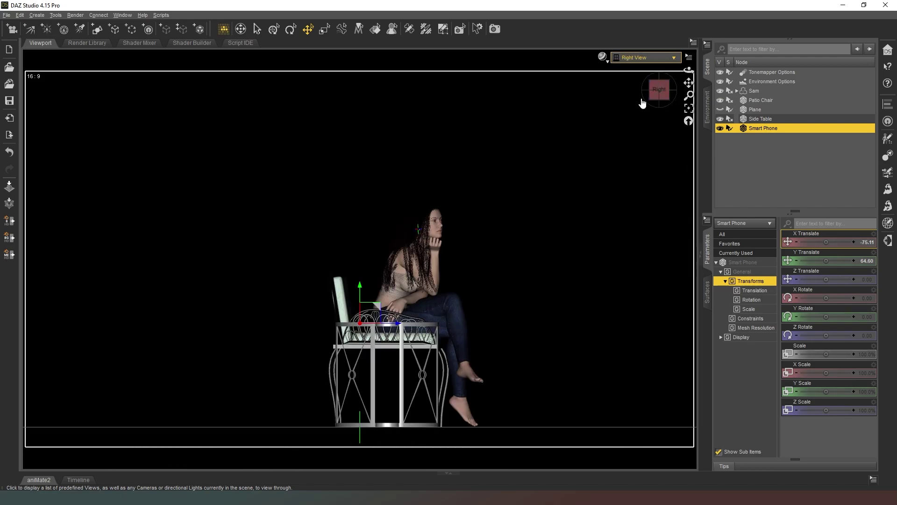
pyautogui.scroll(-2, 475, 317)
pyautogui.scroll(5, 471, 318)
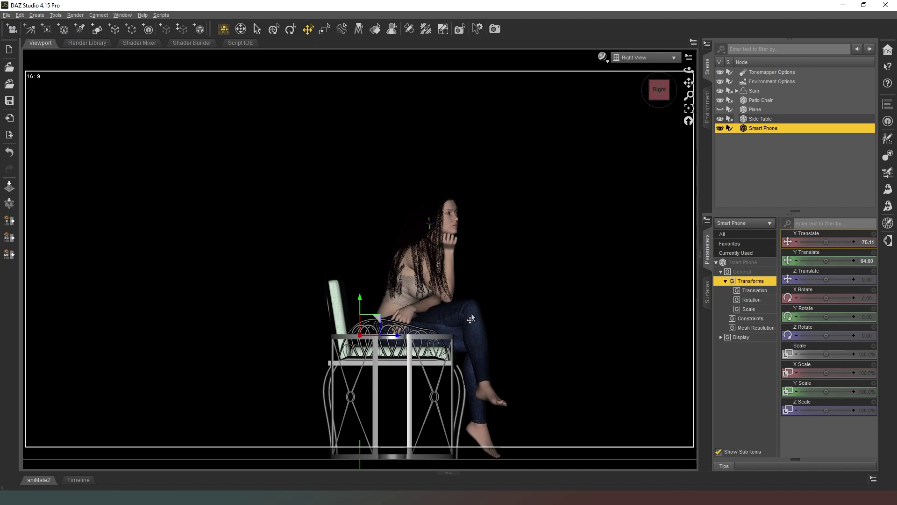
pyautogui.scroll(8, 471, 313)
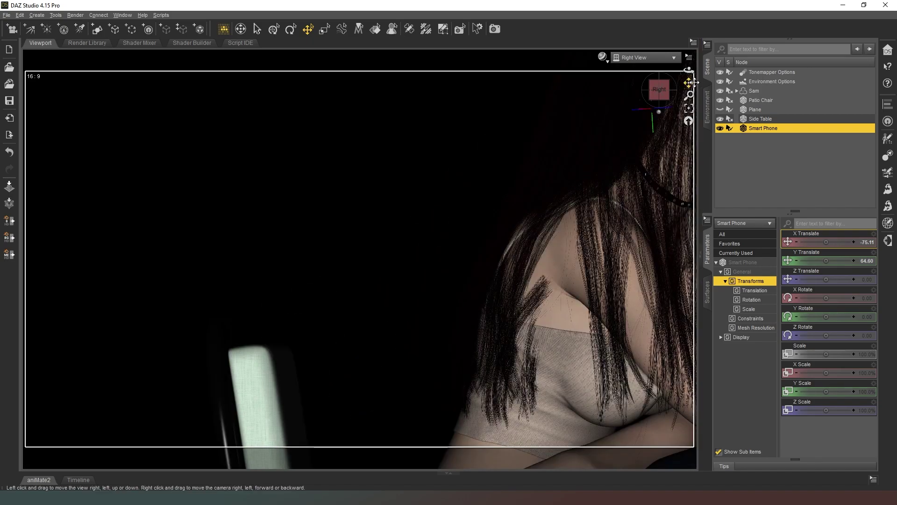
pyautogui.moveTo(689, 82); pyautogui.dragTo(687, 133)
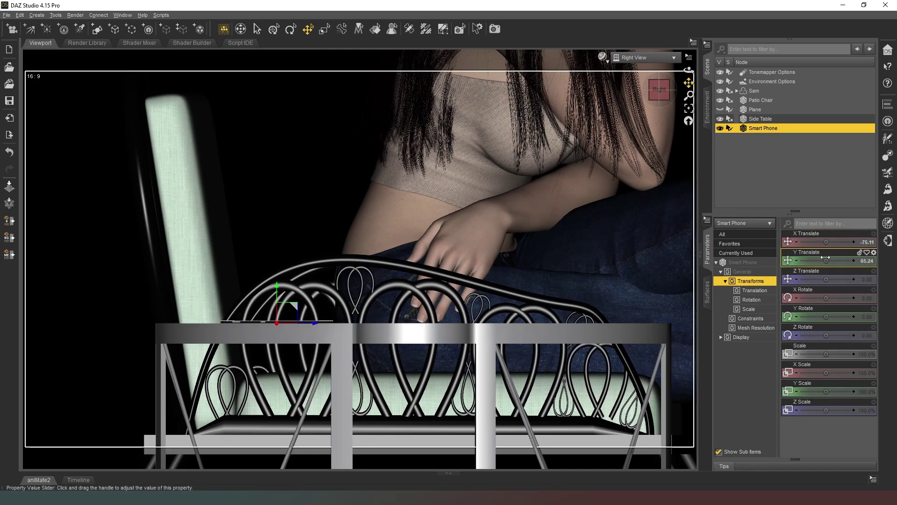
pyautogui.doubleClick(825, 257)
pyautogui.write('65')
pyautogui.press('Return')
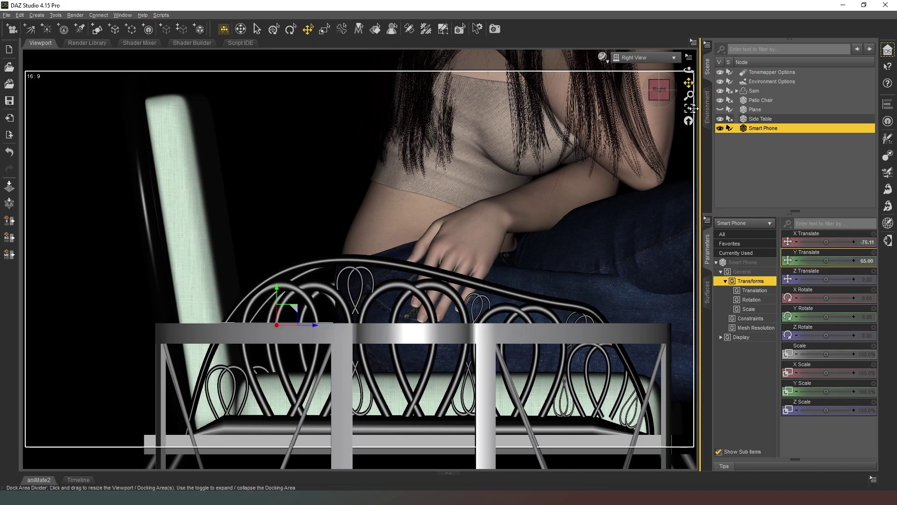
# Preview the smartphone on the tabletop in NVIDIA Iray from the Perspective View, and return the viewport to Texture Shaded.
pyautogui.click(654, 58)
pyautogui.click(652, 67)
pyautogui.moveTo(659, 91)
pyautogui.mouseDown()
pyautogui.moveTo(641, 93)
pyautogui.moveTo(654, 91)
pyautogui.mouseUp()
pyautogui.scroll(4, 653, 92)
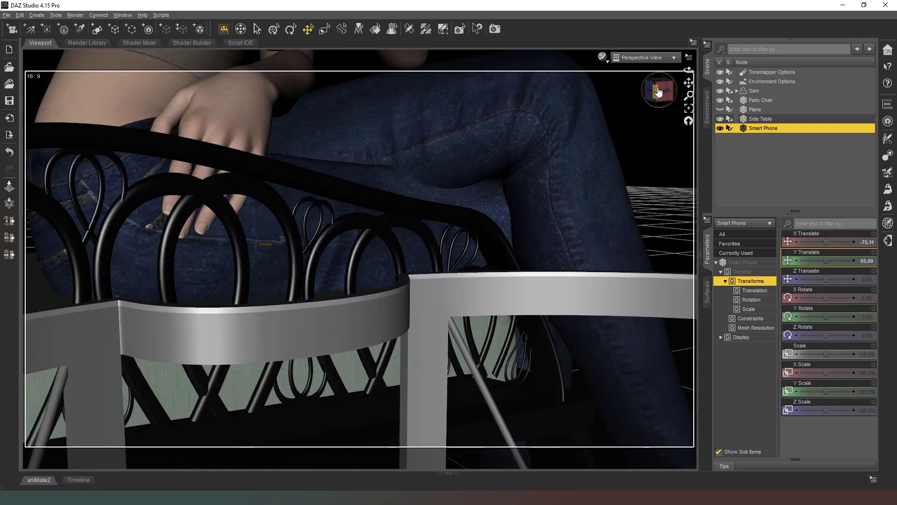
pyautogui.moveTo(689, 84); pyautogui.dragTo(683, 106)
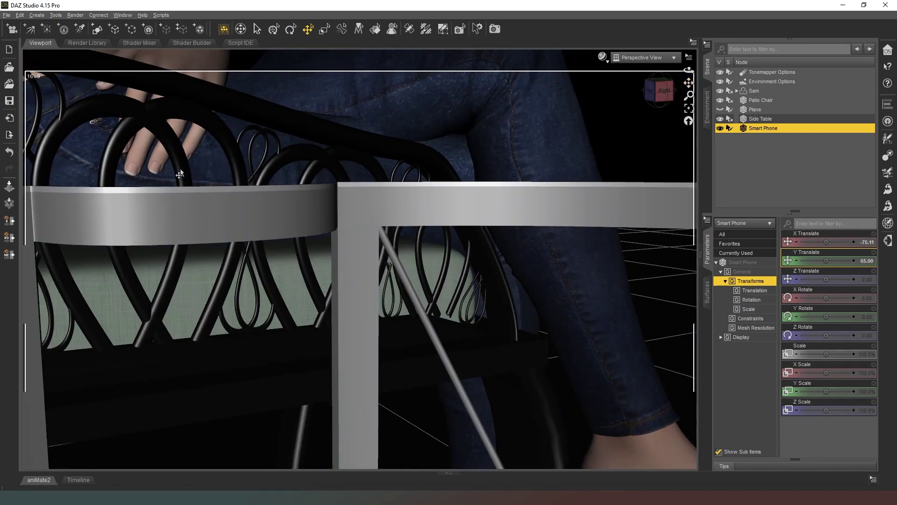
pyautogui.click(657, 102)
pyautogui.moveTo(662, 99); pyautogui.dragTo(662, 88)
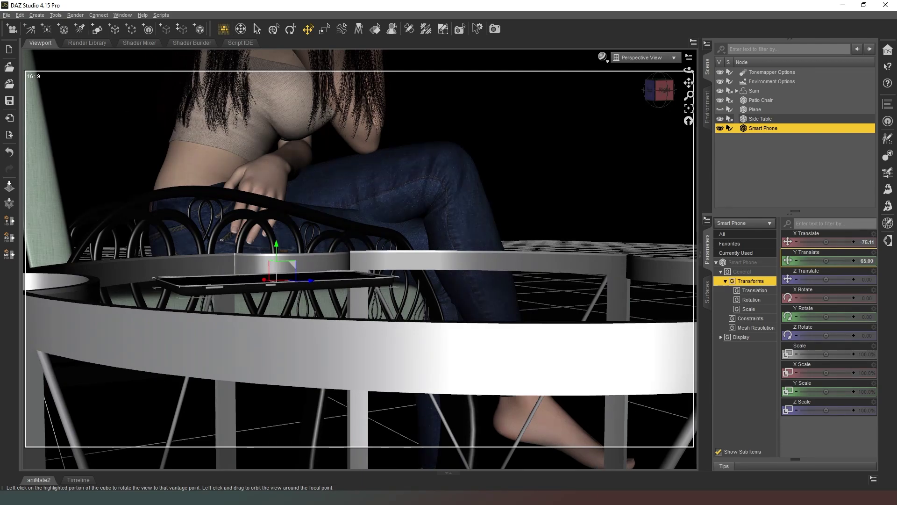
pyautogui.click(603, 57)
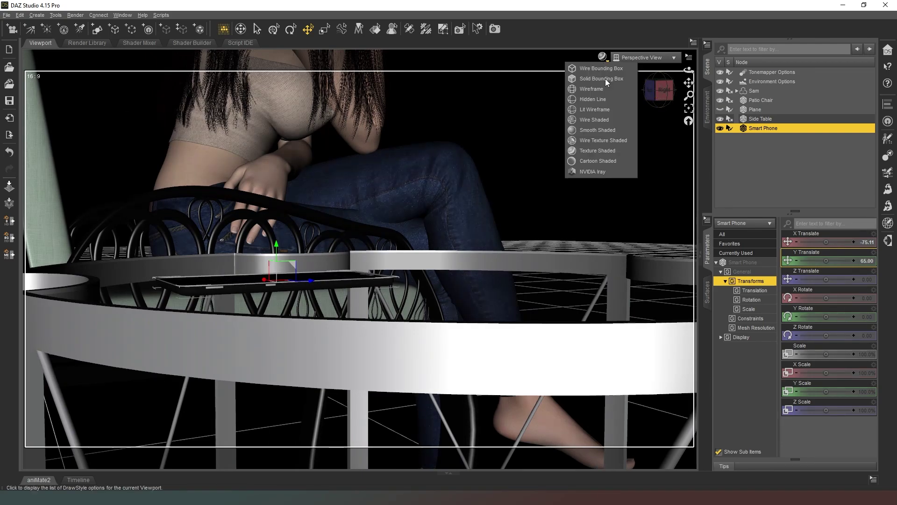
pyautogui.click(603, 172)
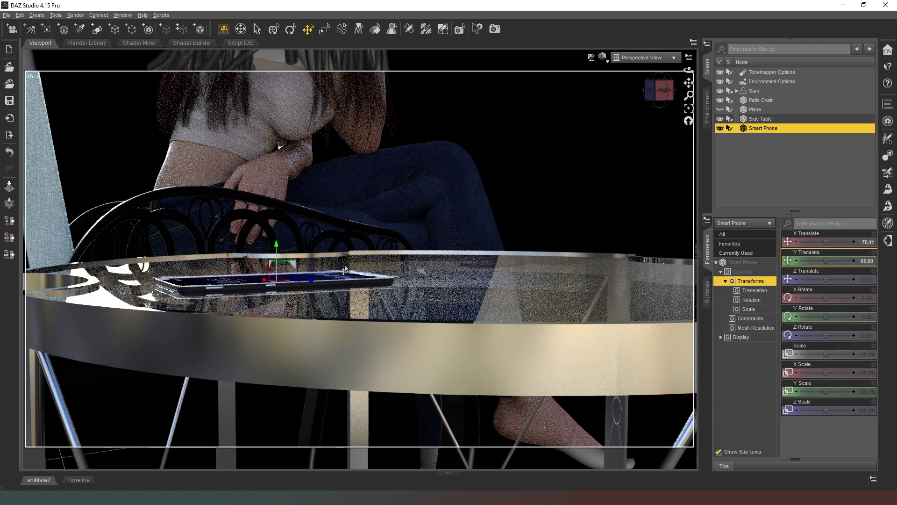
pyautogui.click(607, 67)
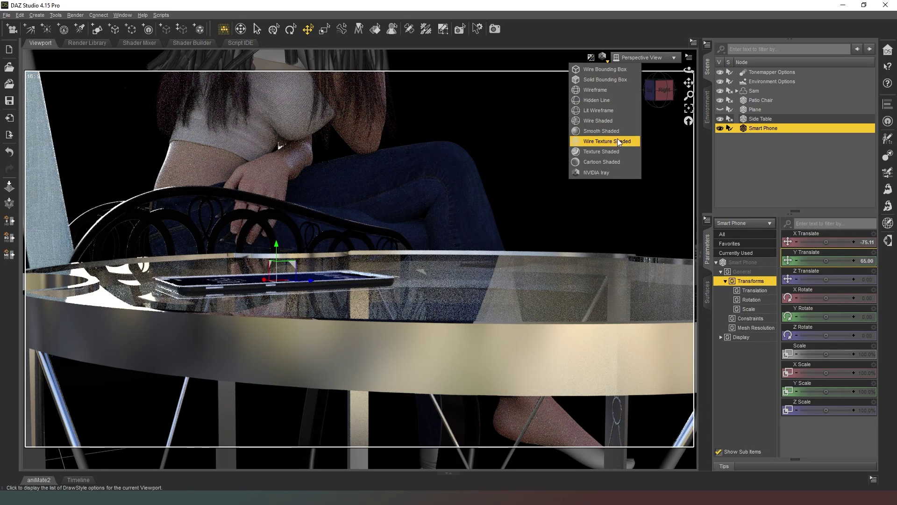
pyautogui.click(615, 149)
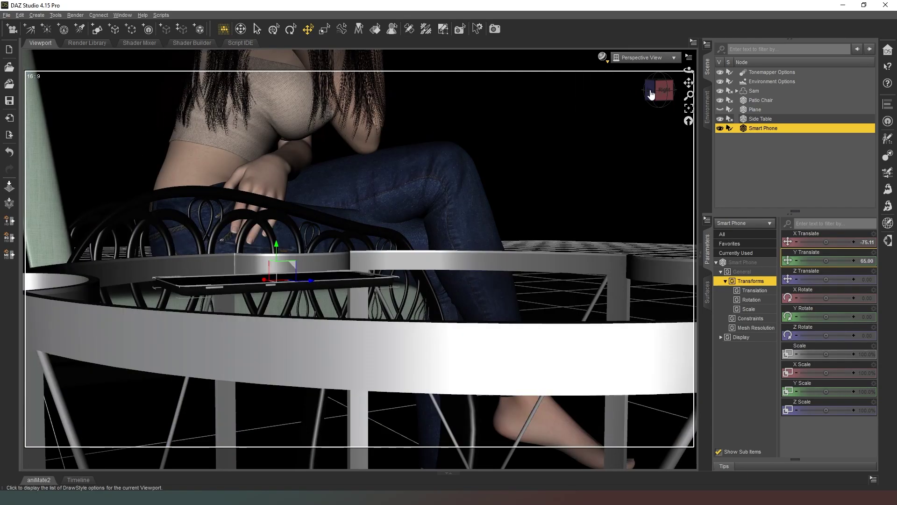
# Move the smartphone across the tabletop to about X -70.15 and Z 25.82, and rotate it about 44 degrees around Y.
pyautogui.click(649, 101)
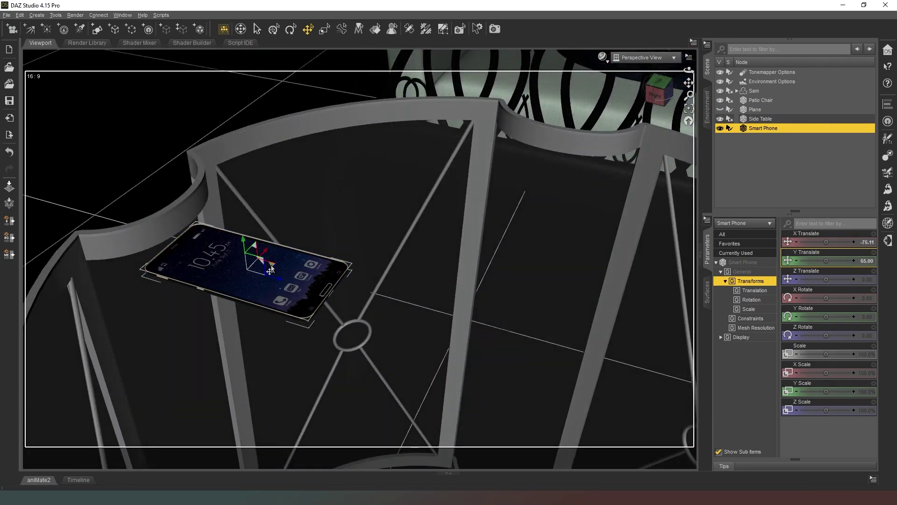
pyautogui.moveTo(271, 267); pyautogui.dragTo(628, 322)
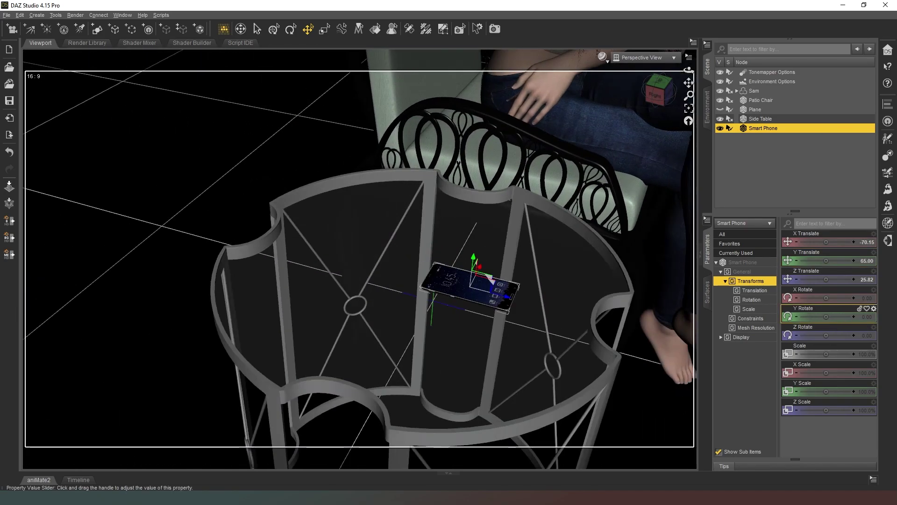
pyautogui.moveTo(825, 316); pyautogui.dragTo(828, 316)
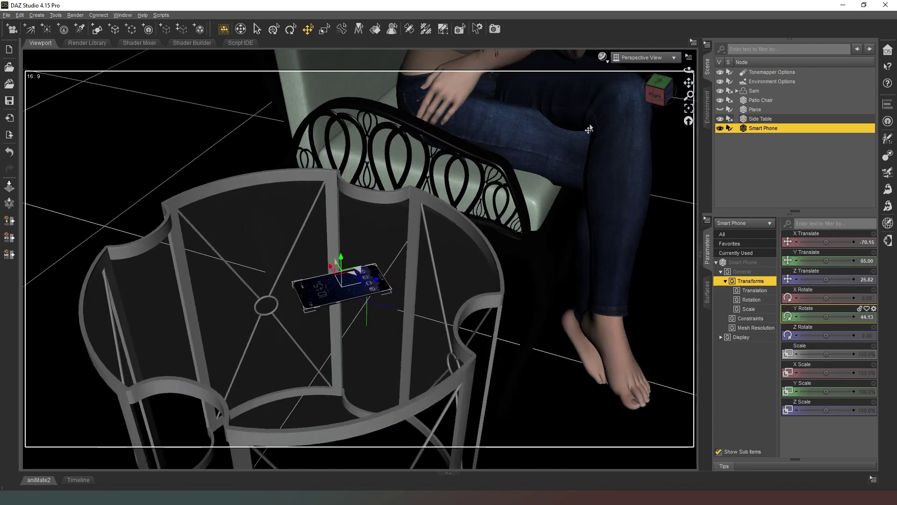
# Examine the base color and other surface settings of Sam's Midday Tank Top, and return to the transform parameters.
pyautogui.moveTo(689, 83); pyautogui.dragTo(441, 215)
pyautogui.click(736, 91)
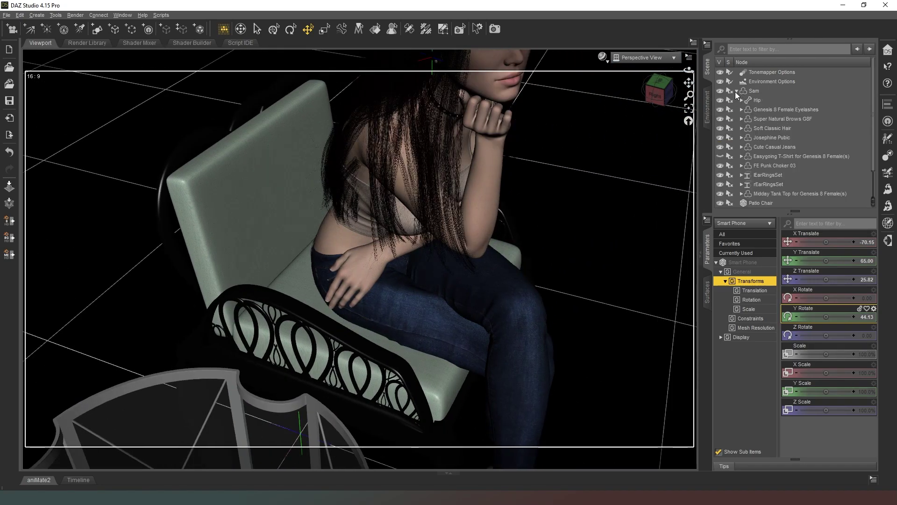
pyautogui.click(763, 193)
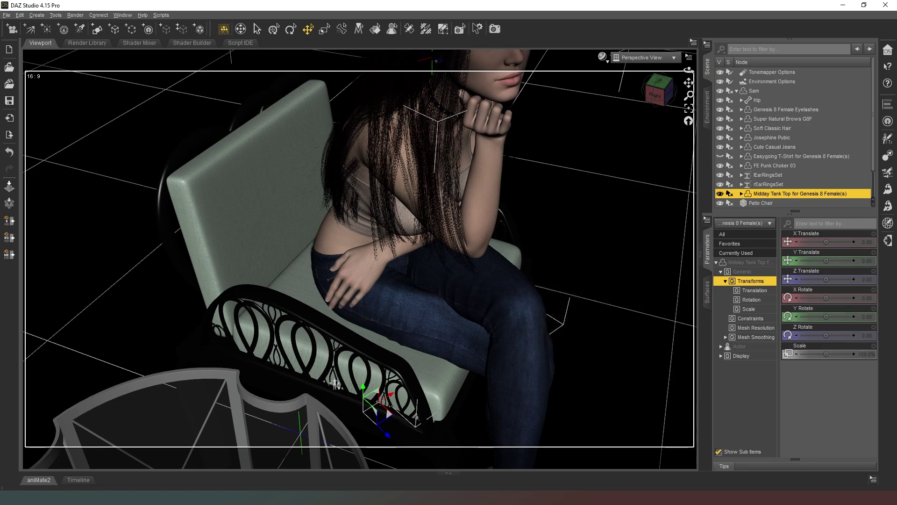
pyautogui.click(708, 292)
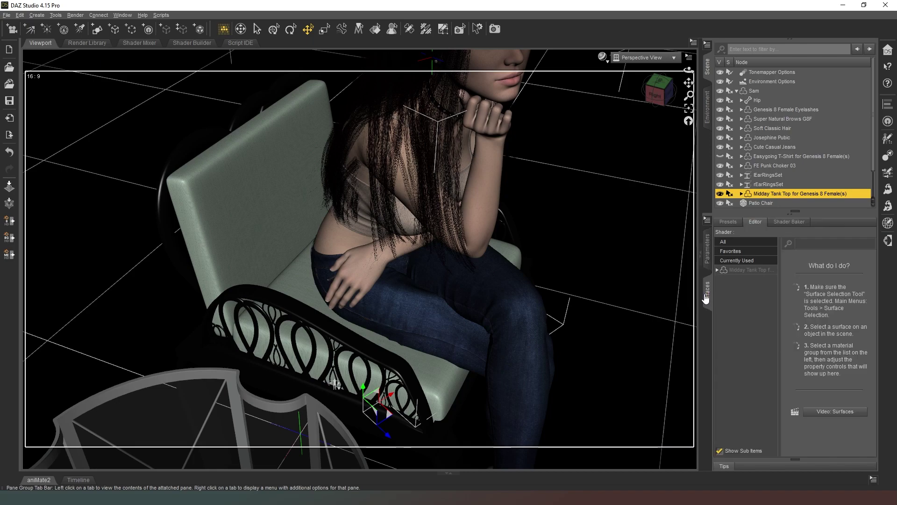
pyautogui.click(739, 270)
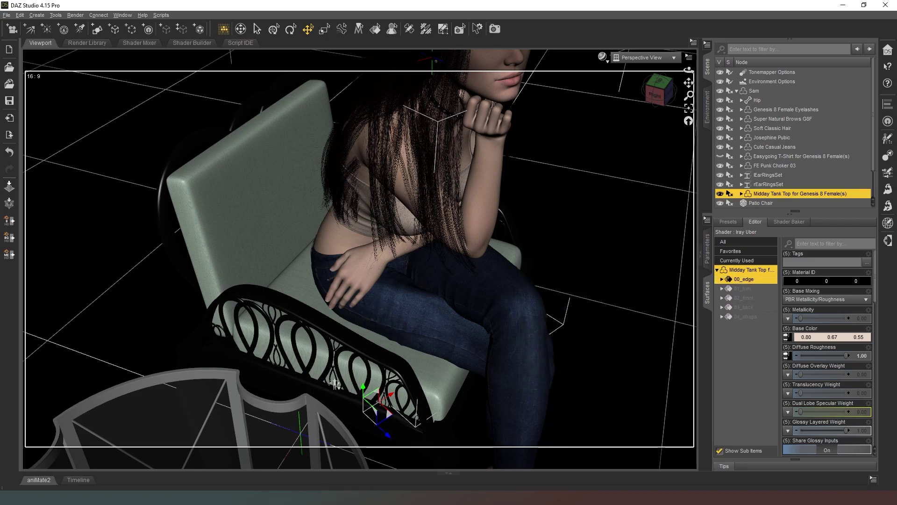
pyautogui.click(804, 329)
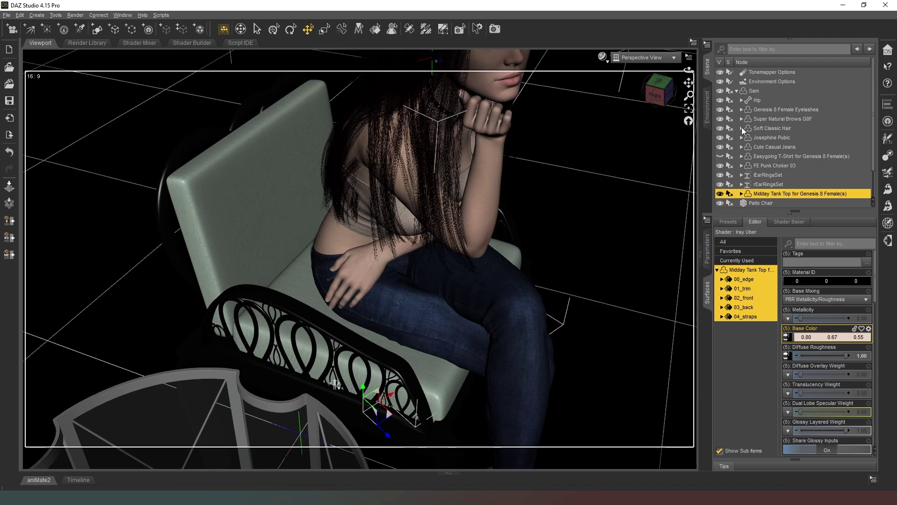
pyautogui.click(742, 194)
pyautogui.scroll(-2, 762, 159)
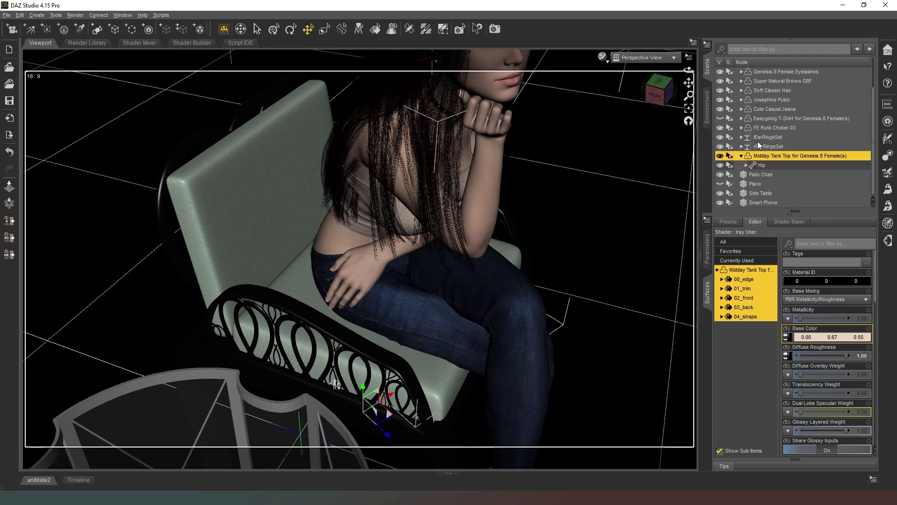
pyautogui.scroll(2, 746, 94)
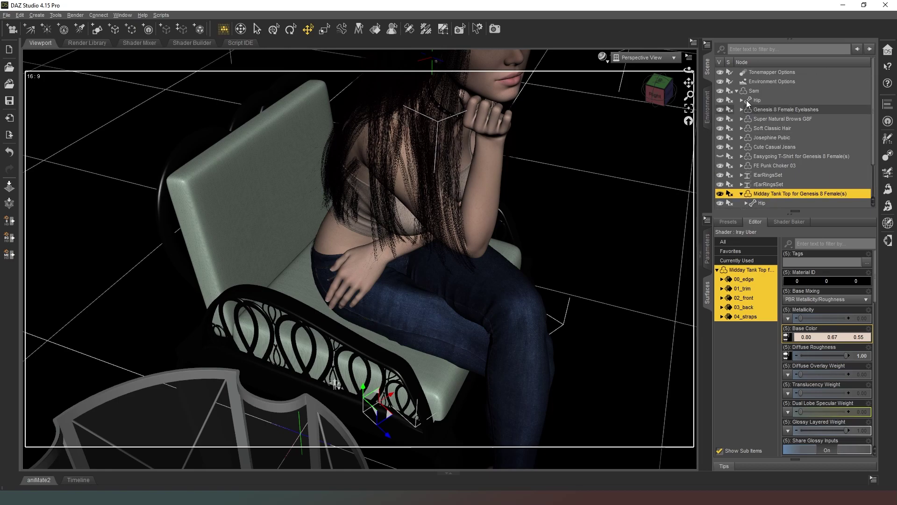
pyautogui.click(737, 91)
pyautogui.moveTo(659, 90)
pyautogui.mouseDown()
pyautogui.moveTo(574, 64)
pyautogui.moveTo(655, 92)
pyautogui.mouseUp()
pyautogui.click(708, 252)
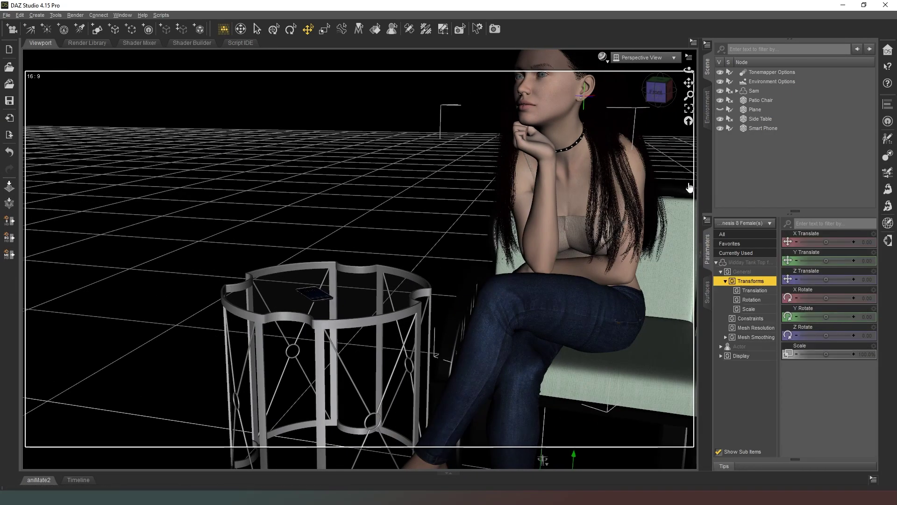
# Select the Sam figure and apply a facial expression with slightly parted lips.
pyautogui.click(656, 92)
pyautogui.moveTo(659, 92)
pyautogui.mouseDown()
pyautogui.moveTo(688, 100)
pyautogui.moveTo(658, 96)
pyautogui.mouseUp()
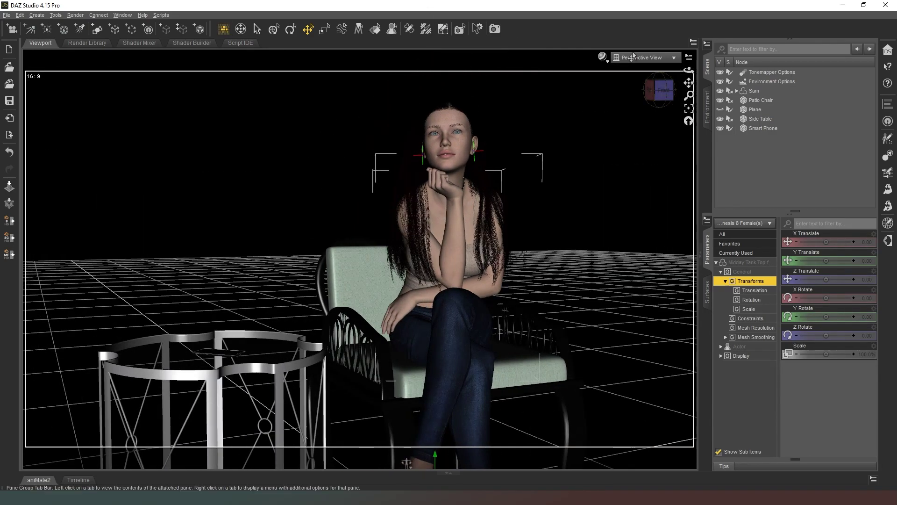
pyautogui.click(729, 92)
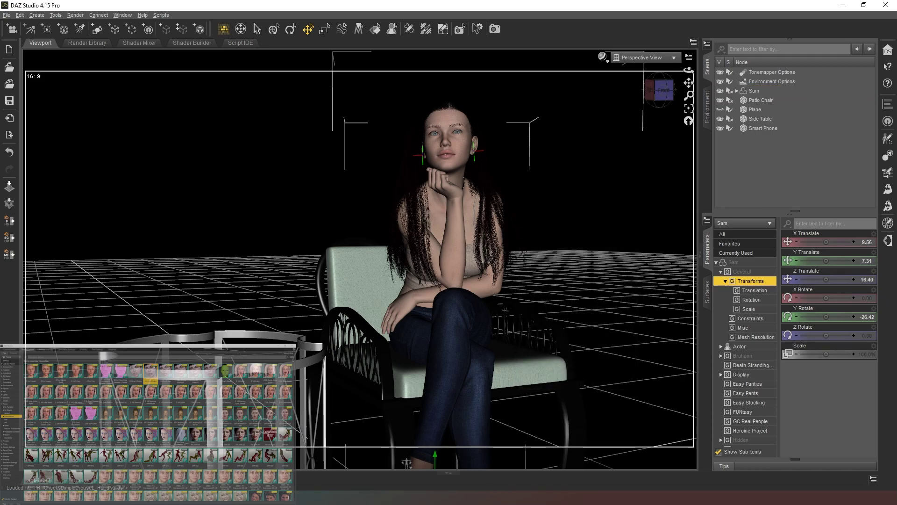
pyautogui.moveTo(669, 89); pyautogui.dragTo(670, 114)
pyautogui.moveTo(689, 83); pyautogui.dragTo(641, 106)
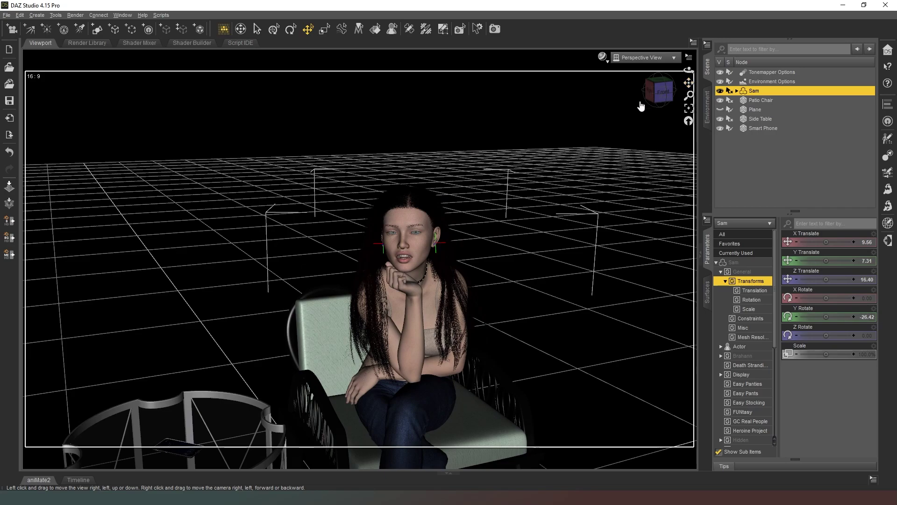
pyautogui.scroll(-1, 316, 386)
pyautogui.scroll(-5, 363, 432)
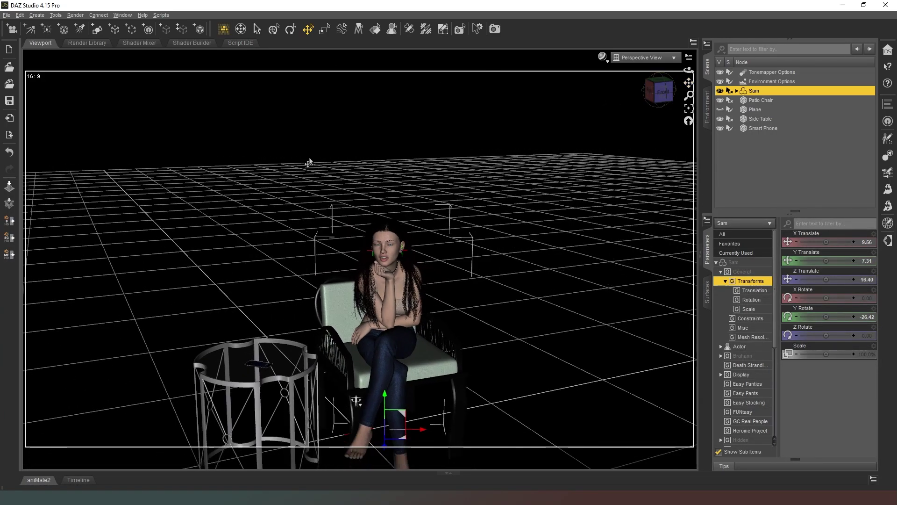
pyautogui.moveTo(432, 82); pyautogui.dragTo(418, 40, button='middle')
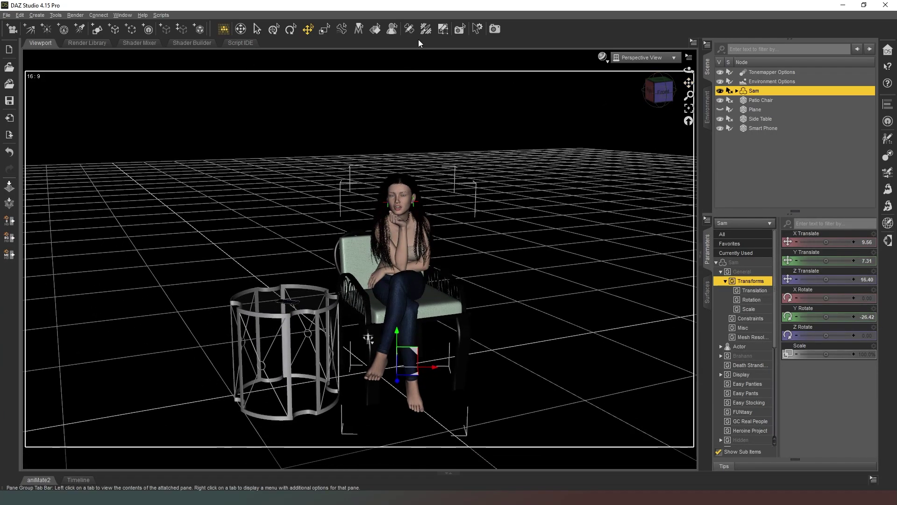
# Preview the scene in NVIDIA Iray from the Perspective View and orbit around Sam to examine her against the lakeside backdrop.
pyautogui.scroll(3, 434, 40)
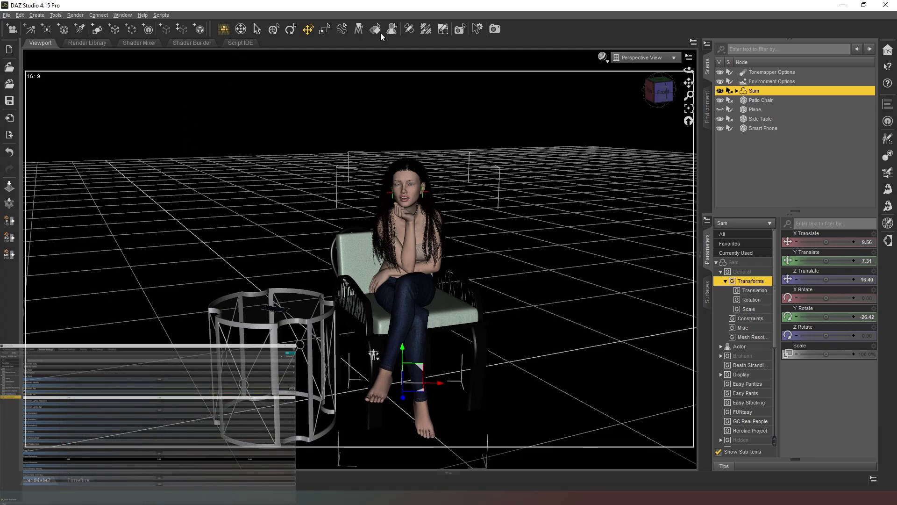
pyautogui.click(607, 62)
pyautogui.click(608, 168)
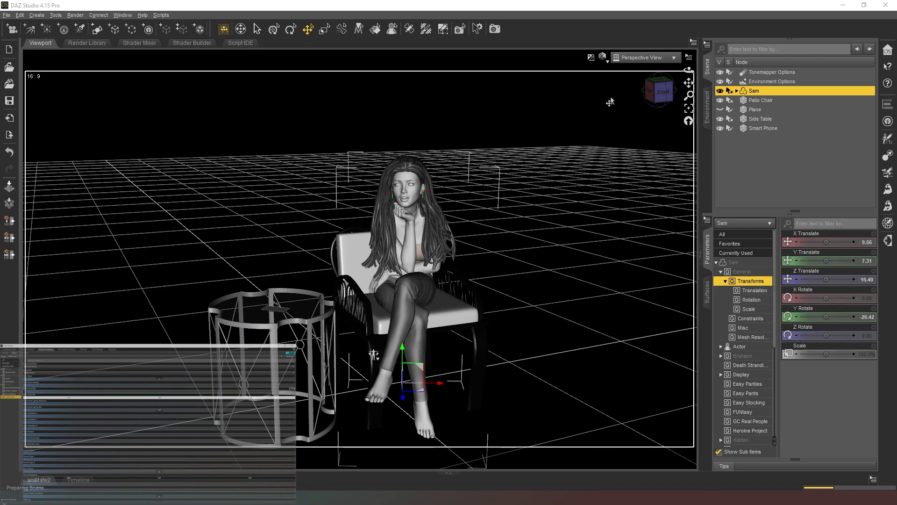
pyautogui.click(662, 92)
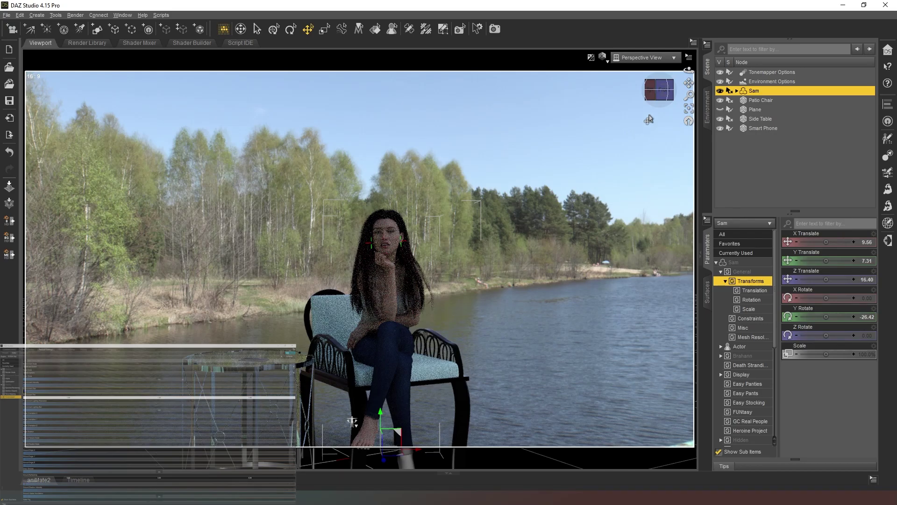
pyautogui.click(656, 91)
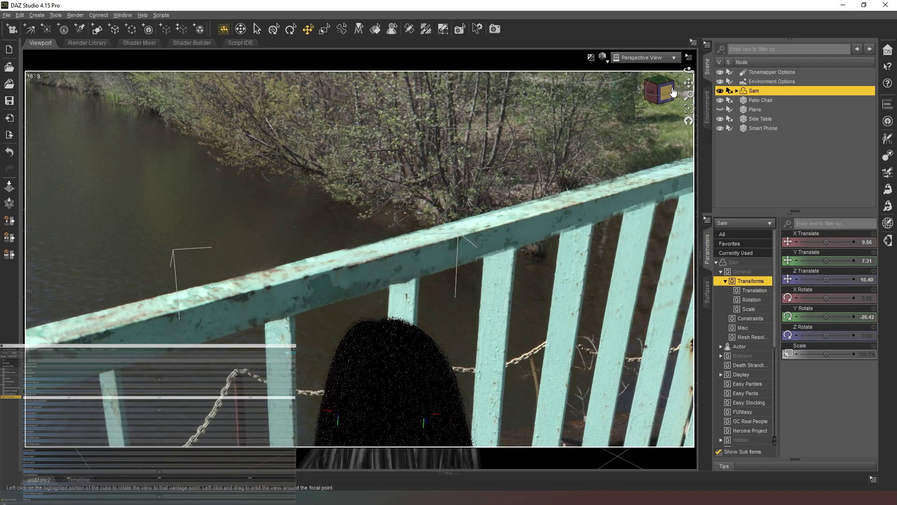
pyautogui.click(673, 93)
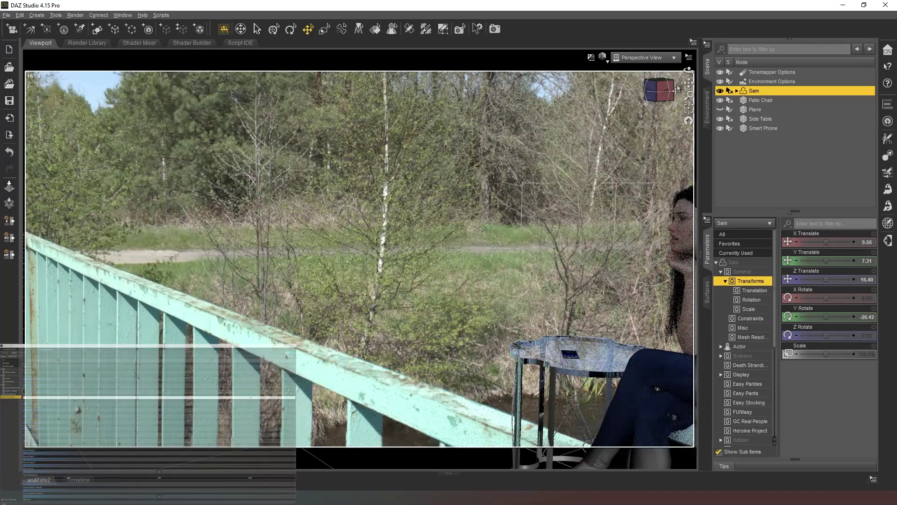
pyautogui.click(676, 90)
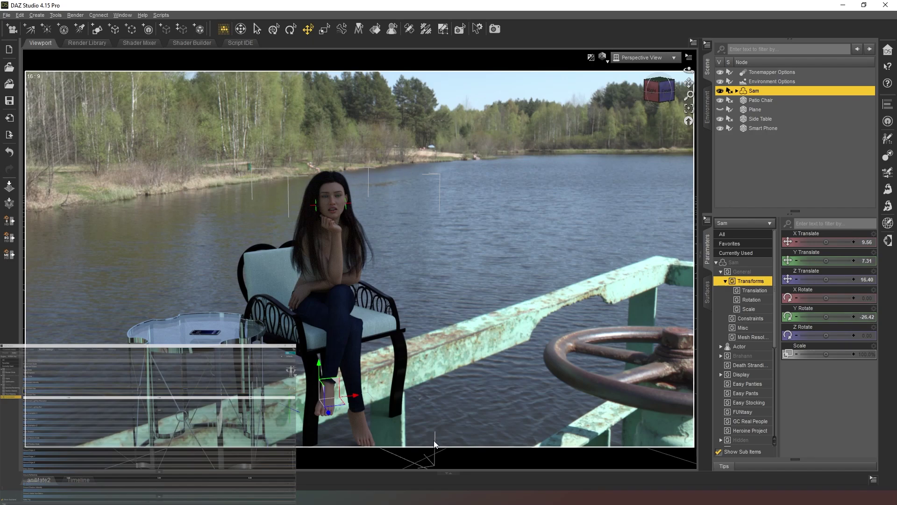
# Switch the environment to the lakeside terrace with the blue railing and rotate its dome so the grassy bank lies behind Sam.
pyautogui.hotkey('ctrl', '5')
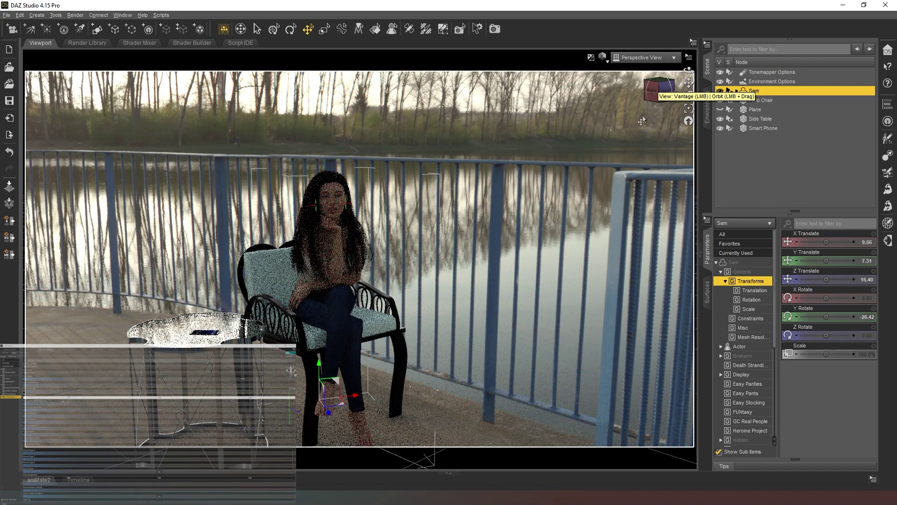
pyautogui.click(660, 89)
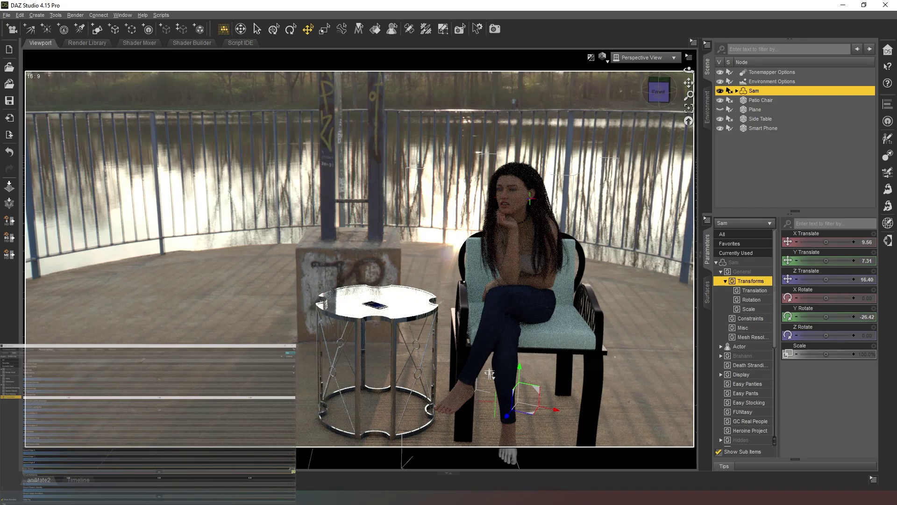
pyautogui.click(159, 472)
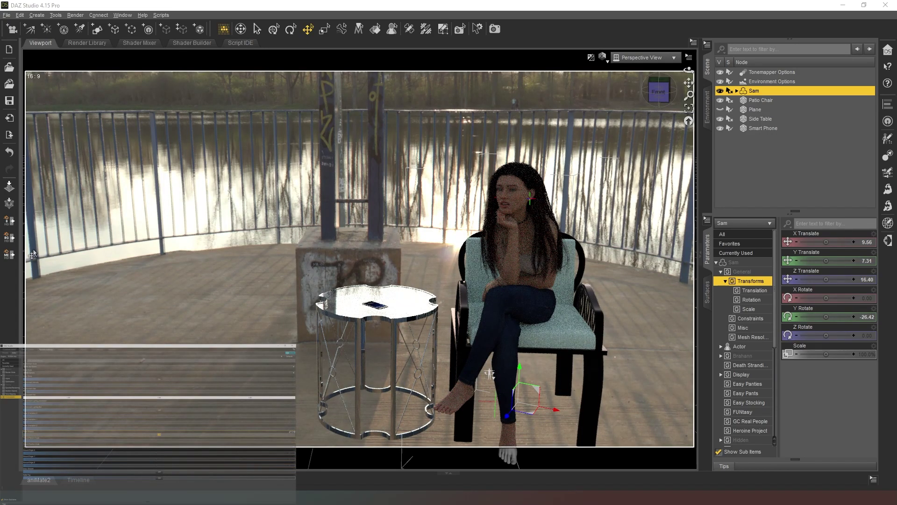
pyautogui.moveTo(159, 435); pyautogui.dragTo(109, 435)
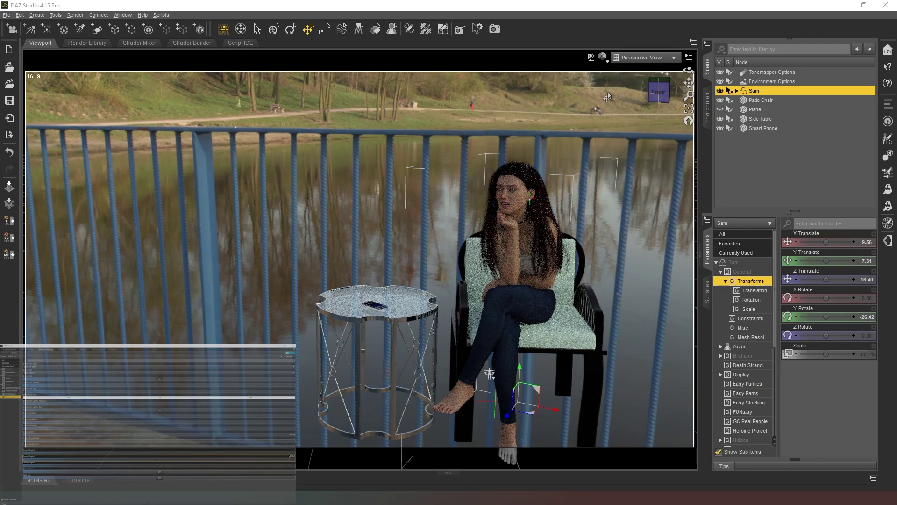
pyautogui.moveTo(662, 96); pyautogui.dragTo(664, 95)
pyautogui.click(664, 95)
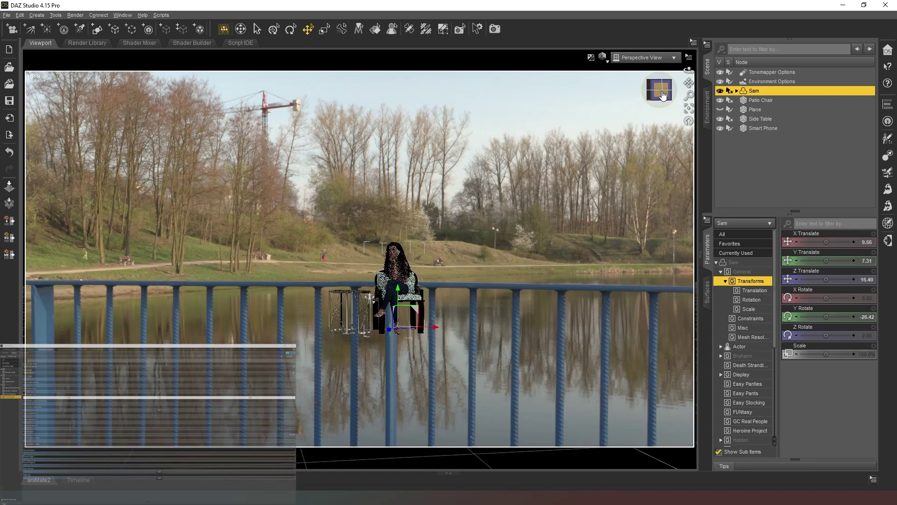
# Create a new camera with the default settings and view the scene through it.
pyautogui.click(12, 29)
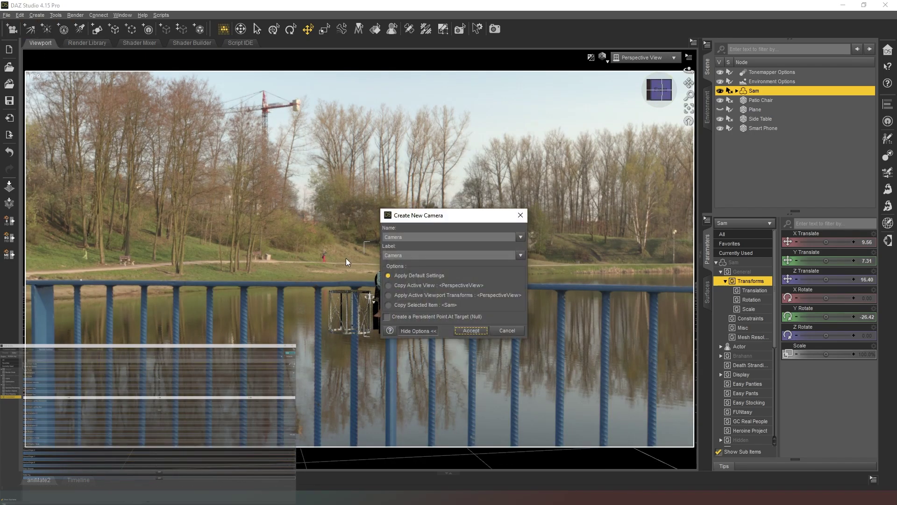
pyautogui.click(471, 330)
pyautogui.click(644, 57)
pyautogui.click(645, 141)
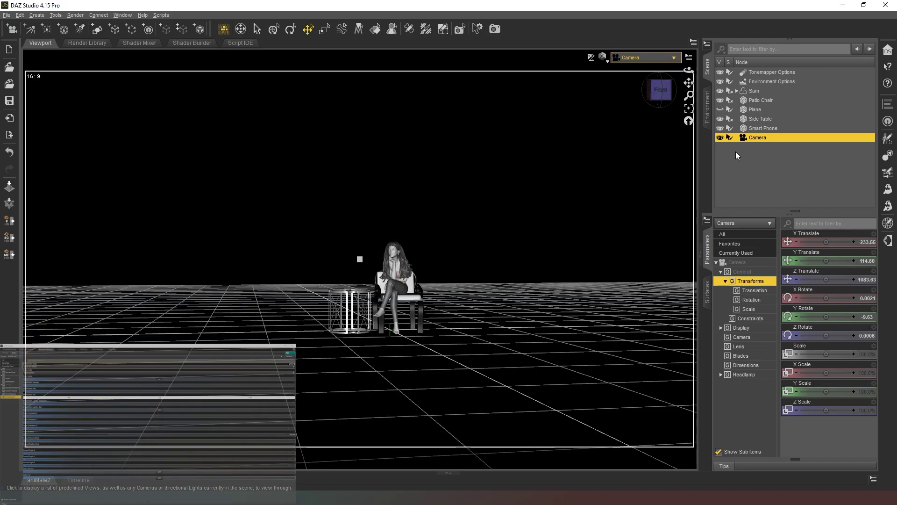
# Set the new camera's focal length to about 288.66 mm and orient it towards Sam and the side table.
pyautogui.click(752, 337)
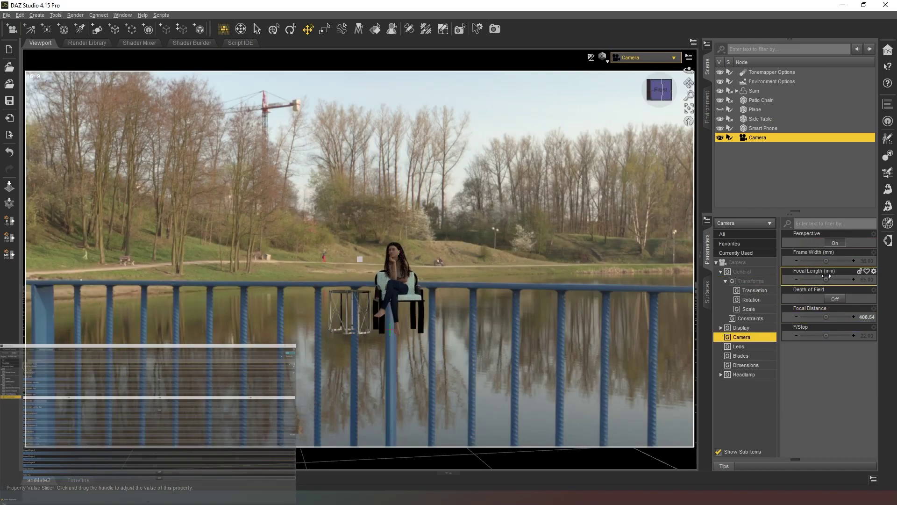
pyautogui.moveTo(826, 279); pyautogui.dragTo(826, 276)
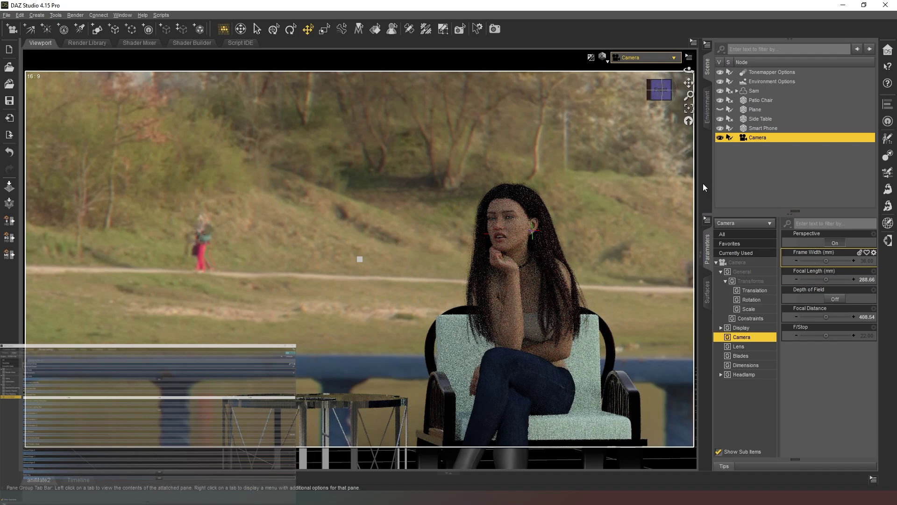
pyautogui.click(660, 90)
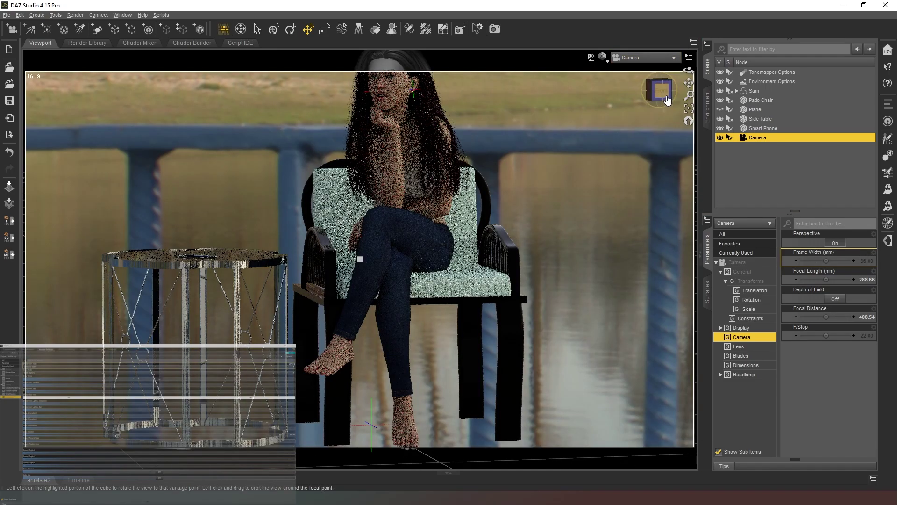
# Try framing Sam more closely through the camera with a wide focal length of 15.86 mm.
pyautogui.moveTo(689, 83); pyautogui.dragTo(677, 161)
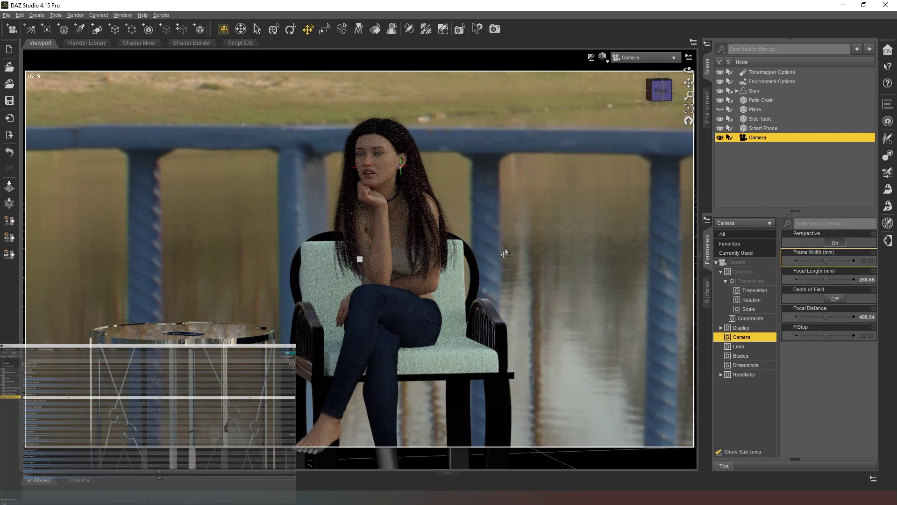
pyautogui.scroll(2, 520, 216)
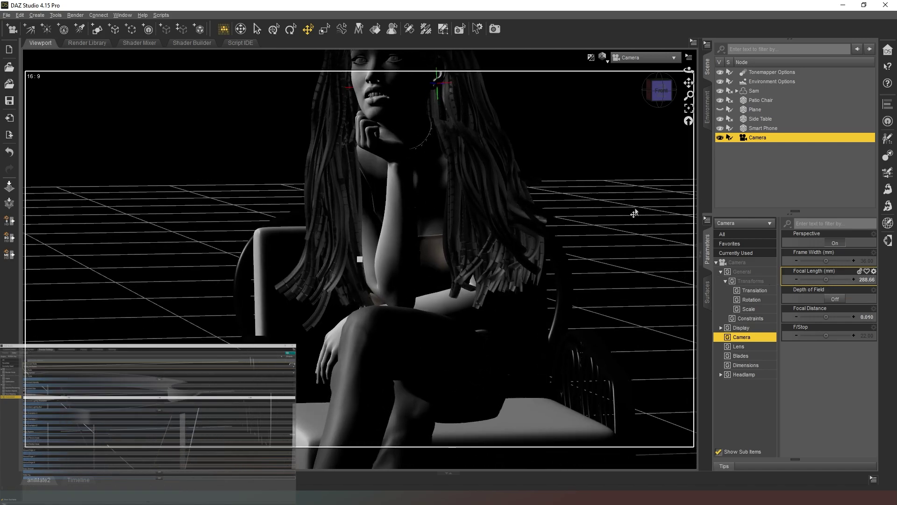
pyautogui.moveTo(821, 283); pyautogui.dragTo(801, 283)
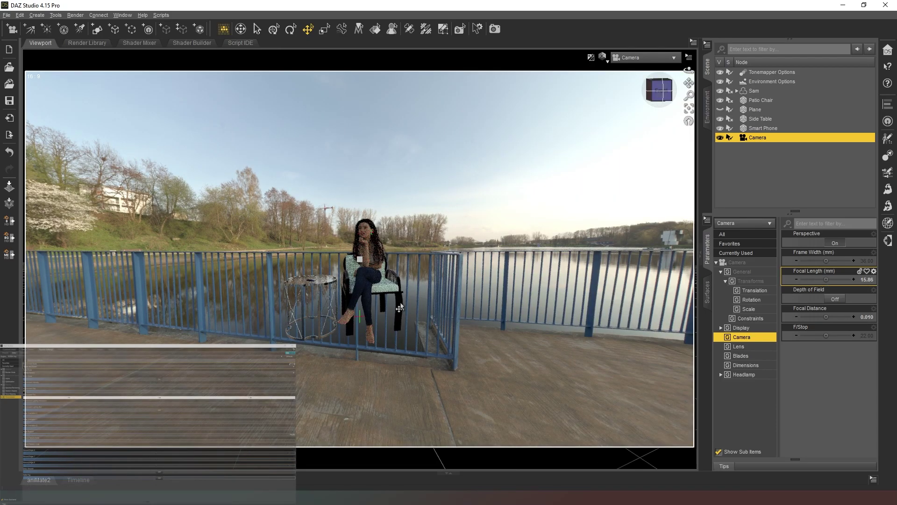
pyautogui.scroll(5, 452, 271)
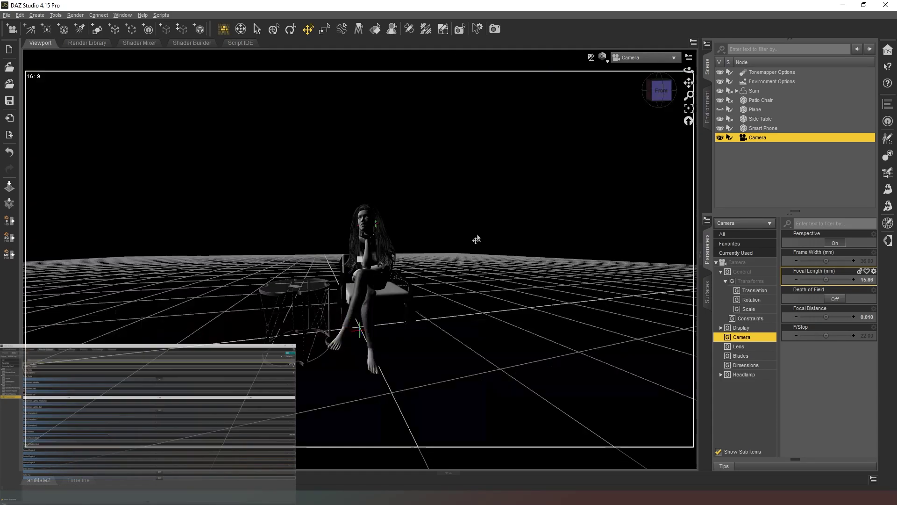
pyautogui.scroll(5, 485, 229)
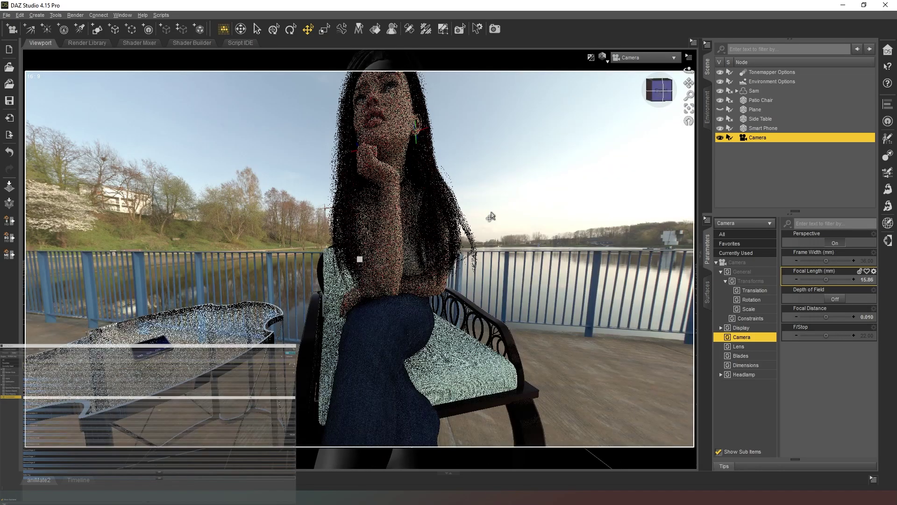
pyautogui.scroll(-3, 552, 203)
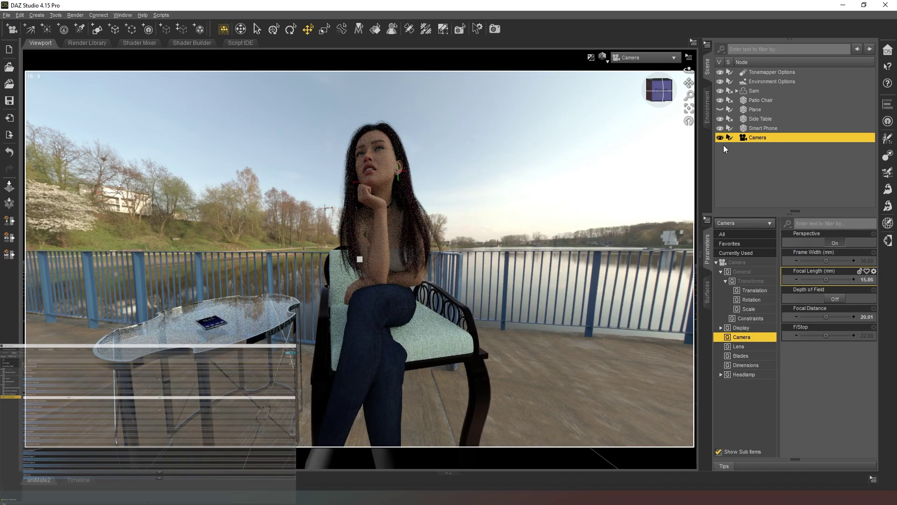
pyautogui.moveTo(660, 87); pyautogui.dragTo(681, 93)
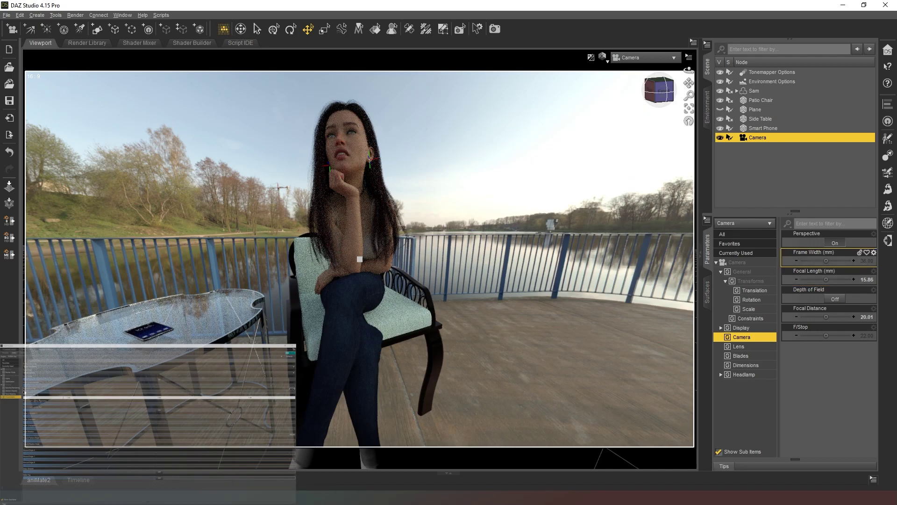
# Undo the recent camera orbit, framing moves and focal length change.
pyautogui.click(21, 15)
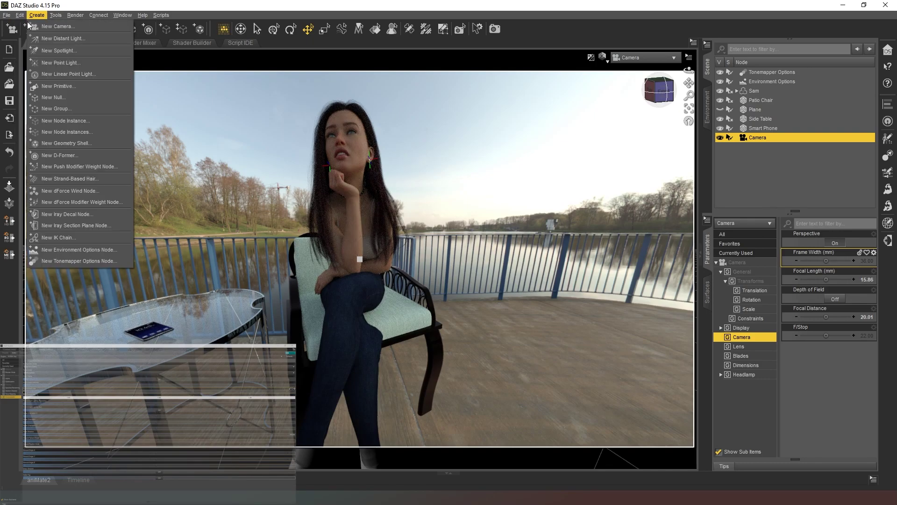
pyautogui.click(27, 26)
pyautogui.click(19, 15)
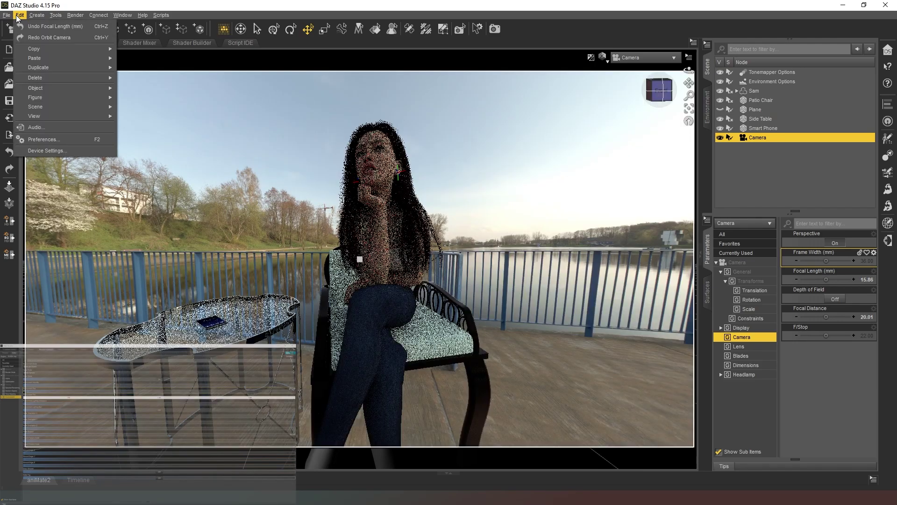
pyautogui.click(22, 27)
pyautogui.click(19, 15)
pyautogui.click(21, 27)
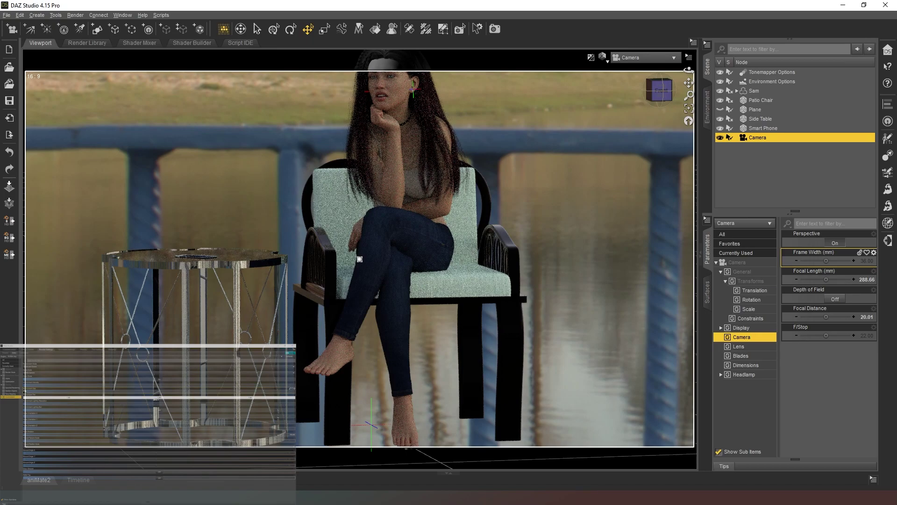
# Load an autumn park image as the environment map, and move the camera so Sam's head is inside the frame.
pyautogui.click(24, 392)
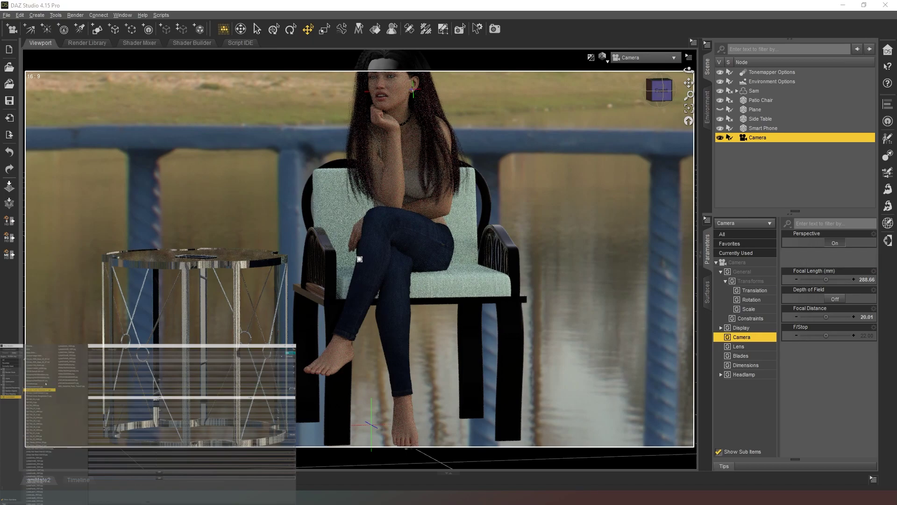
pyautogui.click(40, 346)
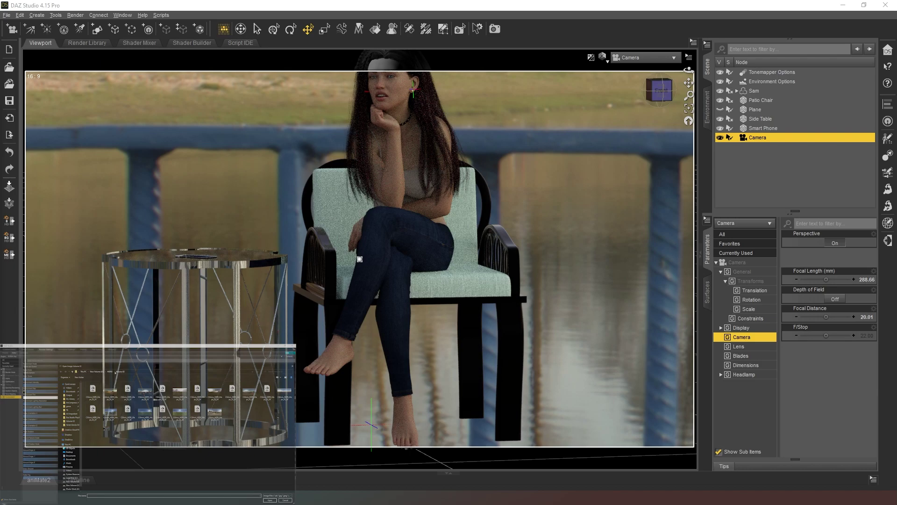
pyautogui.click(110, 372)
pyautogui.scroll(-10, 140, 420)
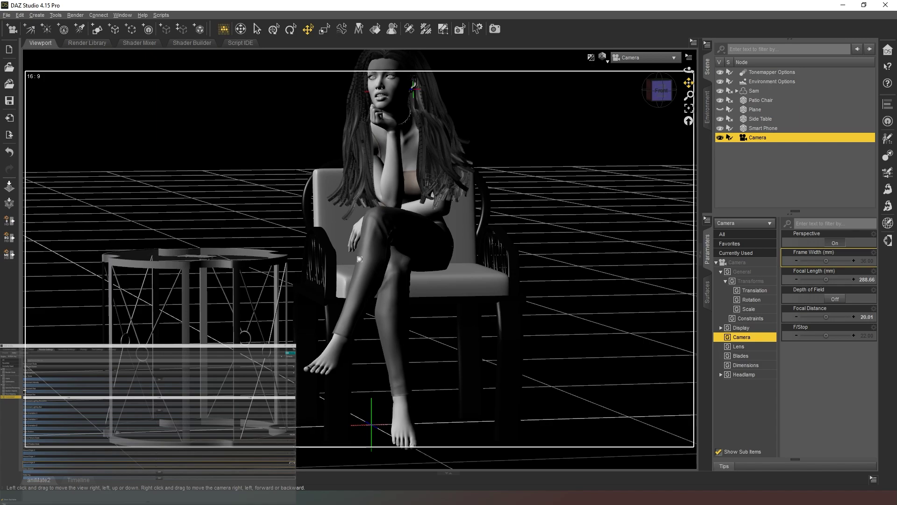
pyautogui.moveTo(689, 83); pyautogui.dragTo(574, 177)
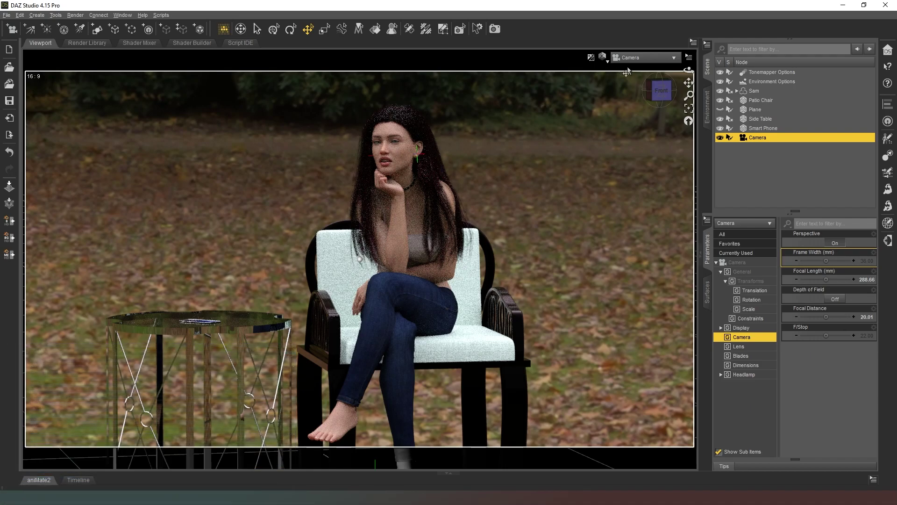
# Switch the viewport from the camera to the Perspective View and set its draw style to Texture Shaded.
pyautogui.click(640, 58)
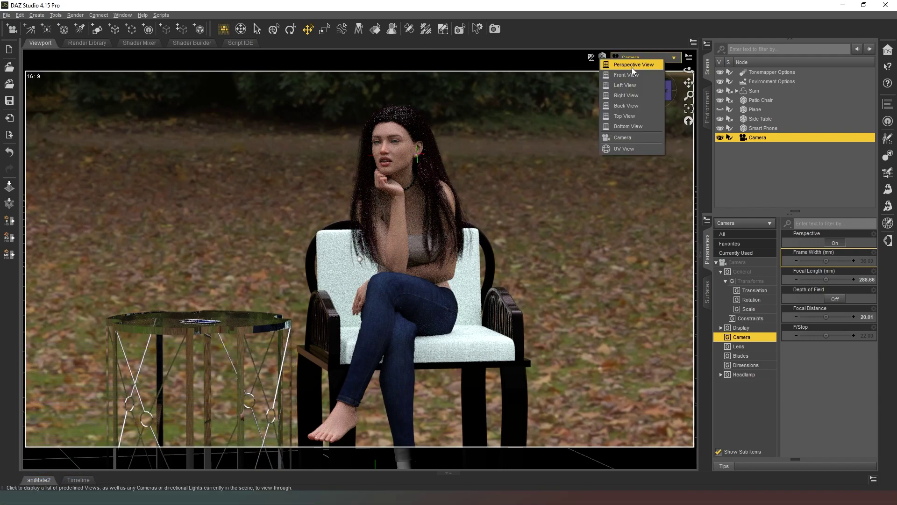
pyautogui.click(632, 67)
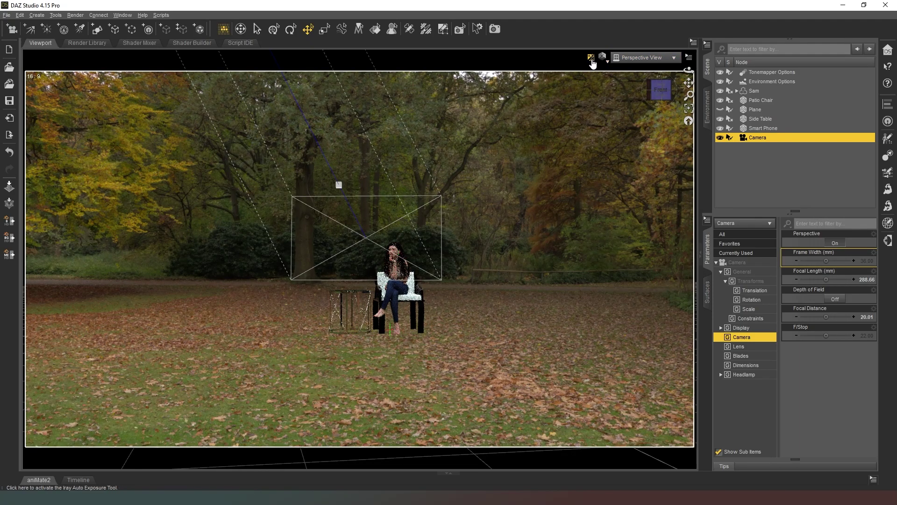
pyautogui.click(604, 58)
pyautogui.click(602, 57)
pyautogui.click(604, 58)
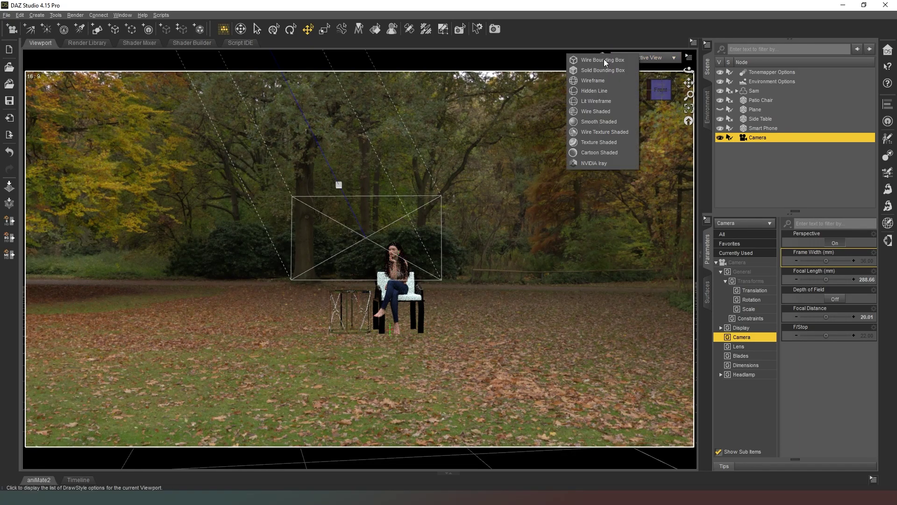
pyautogui.click(597, 141)
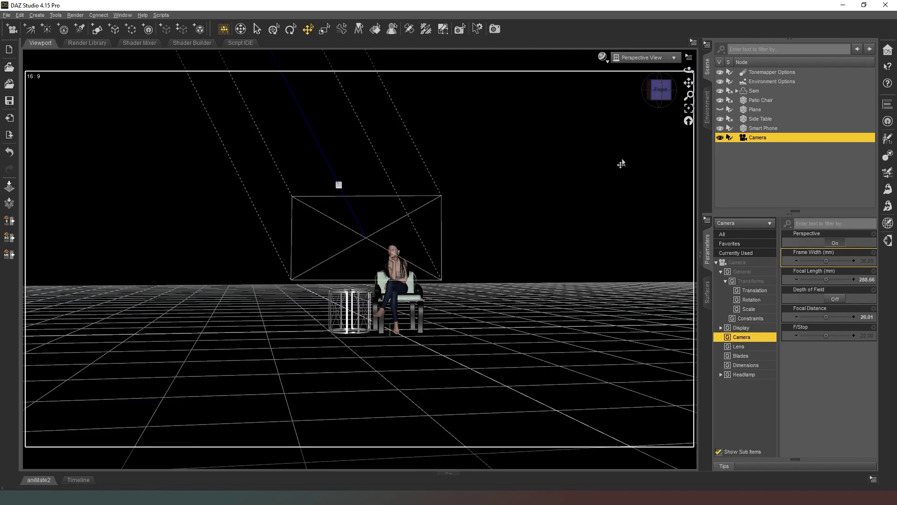
# Examine Sam, the chair and the side table from a raised side angle in the Perspective View.
pyautogui.moveTo(652, 102); pyautogui.dragTo(565, 147)
pyautogui.press('a')
pyautogui.press('w')
pyautogui.press('a')
pyautogui.press('w')
pyautogui.press('a')
pyautogui.press('a')
pyautogui.press('w')
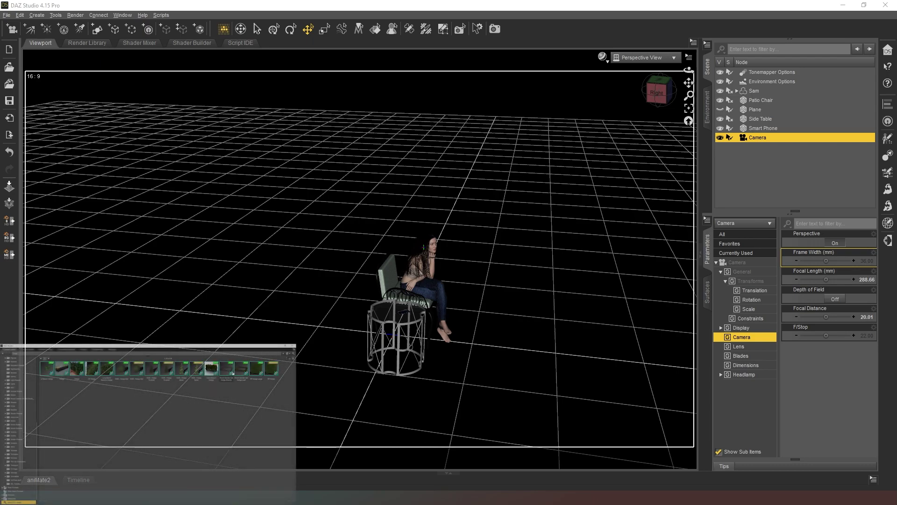
# Load a hedge behind Sam's chair at about X 117, Z -339, and place a second hedge beside it at about X 269, Z -337.
pyautogui.doubleClick(212, 369)
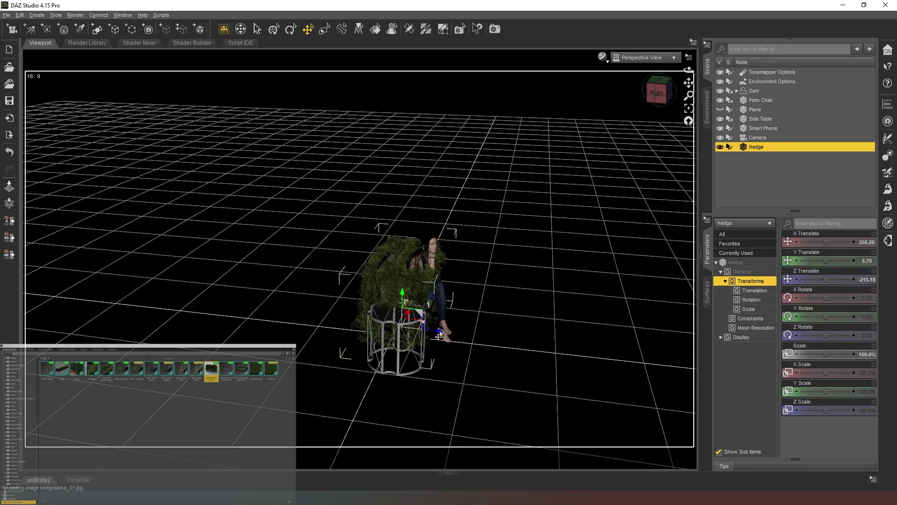
pyautogui.moveTo(439, 333); pyautogui.dragTo(286, 351)
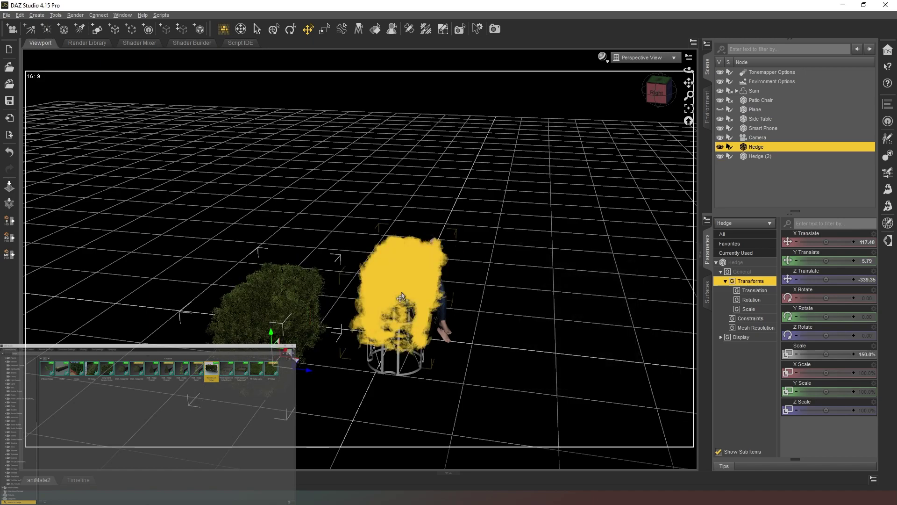
pyautogui.moveTo(421, 328); pyautogui.dragTo(336, 316)
pyautogui.click(652, 96)
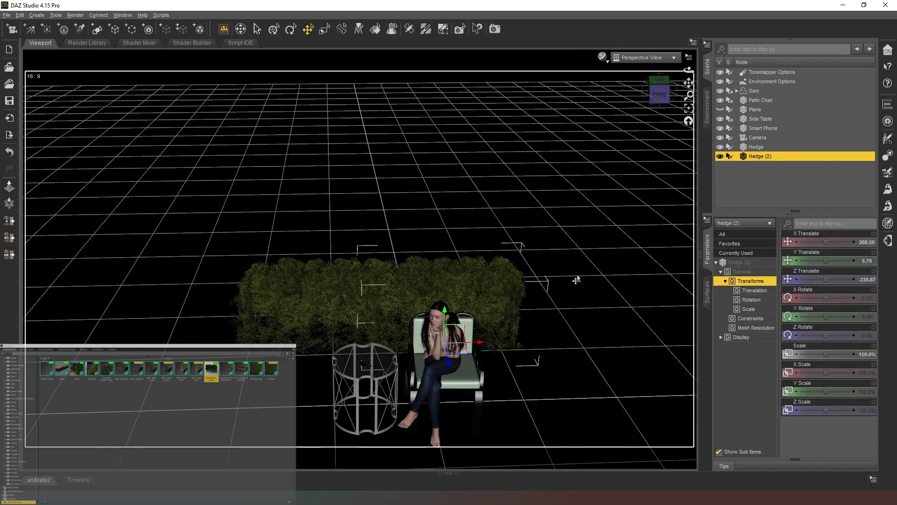
pyautogui.moveTo(652, 98)
pyautogui.mouseDown()
pyautogui.moveTo(644, 84)
pyautogui.moveTo(619, 82)
pyautogui.moveTo(603, 94)
pyautogui.moveTo(658, 94)
pyautogui.mouseUp()
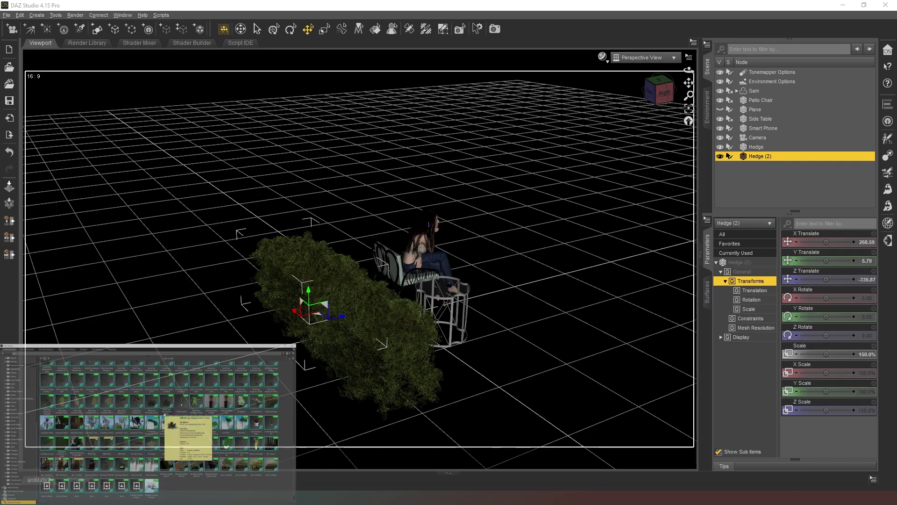
# Load the Rododendron_Flo-AMLM plant and move it back between the chair and the hedges, to about X 18, Z -124.
pyautogui.doubleClick(151, 402)
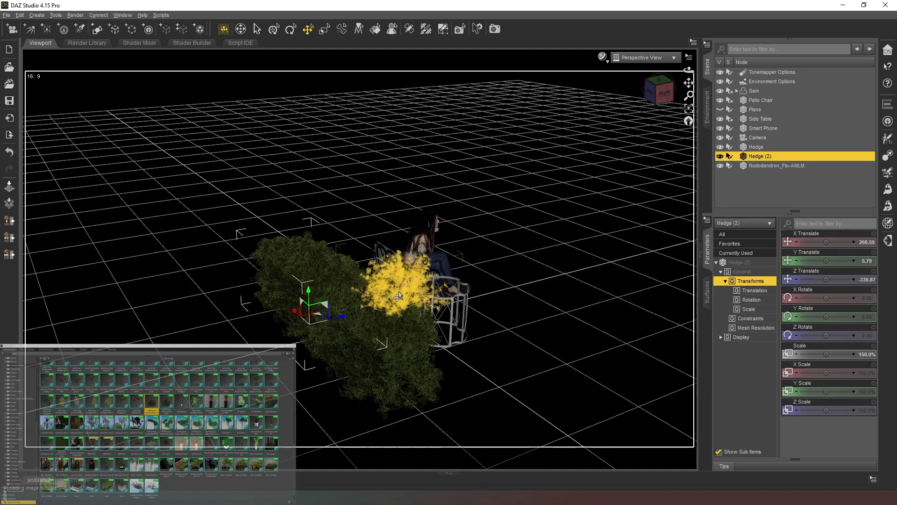
pyautogui.click(398, 296)
pyautogui.hotkey('ctrl', 'f')
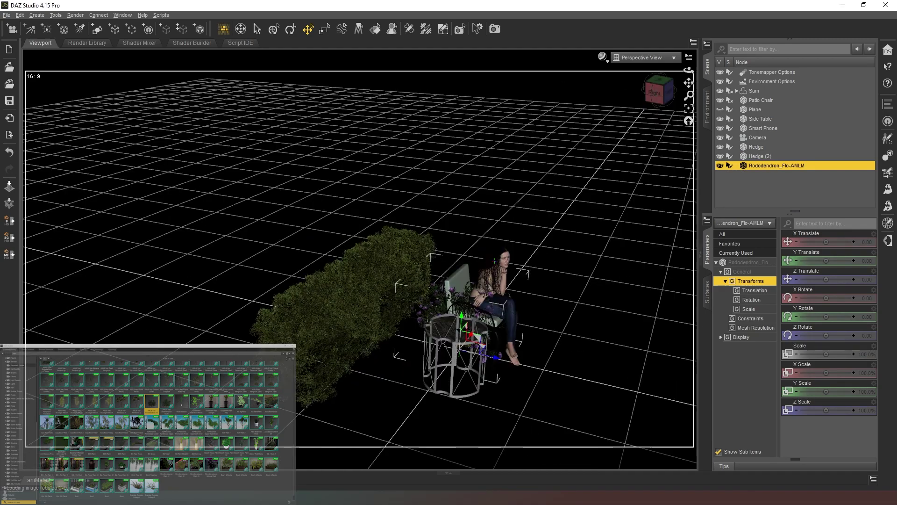
pyautogui.moveTo(466, 340); pyautogui.dragTo(369, 327)
pyautogui.moveTo(657, 84); pyautogui.dragTo(717, 68)
pyautogui.click(449, 362)
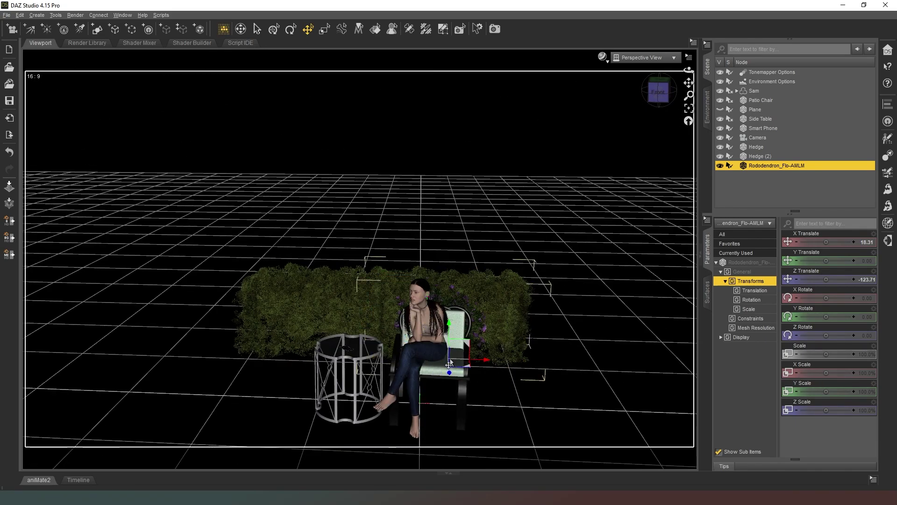
# Shift the rhododendron behind the side table to about X -32, scale it to 127.6%, and push it back to about Z -139.
pyautogui.click(768, 165)
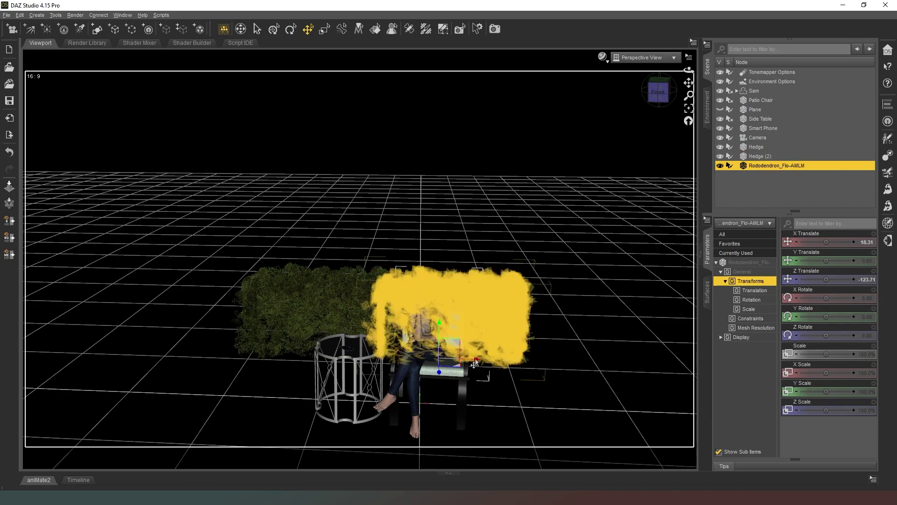
pyautogui.moveTo(475, 364); pyautogui.dragTo(431, 364)
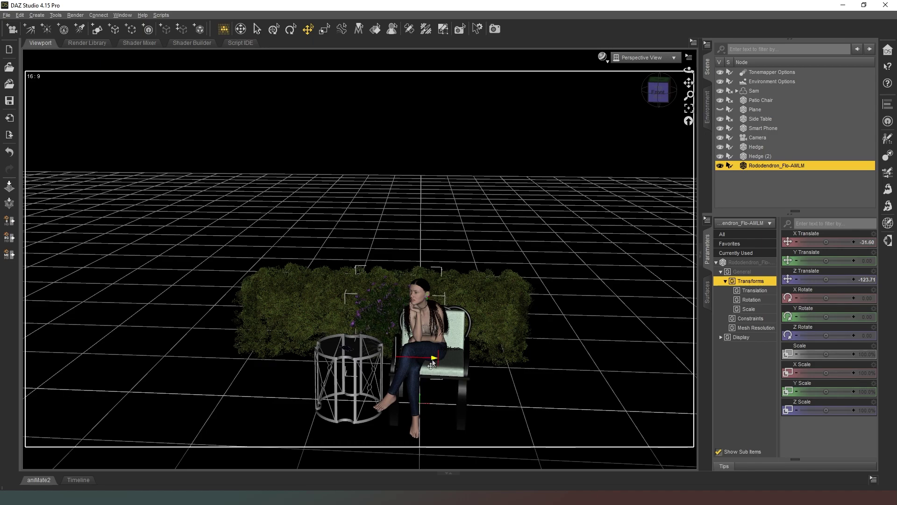
pyautogui.moveTo(825, 354); pyautogui.dragTo(849, 354)
pyautogui.moveTo(662, 98); pyautogui.dragTo(635, 122)
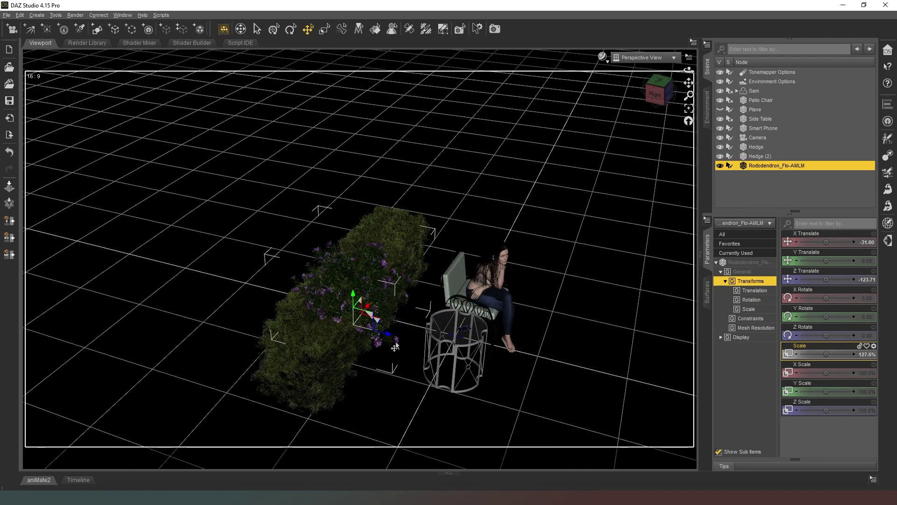
pyautogui.moveTo(388, 334); pyautogui.dragTo(378, 331)
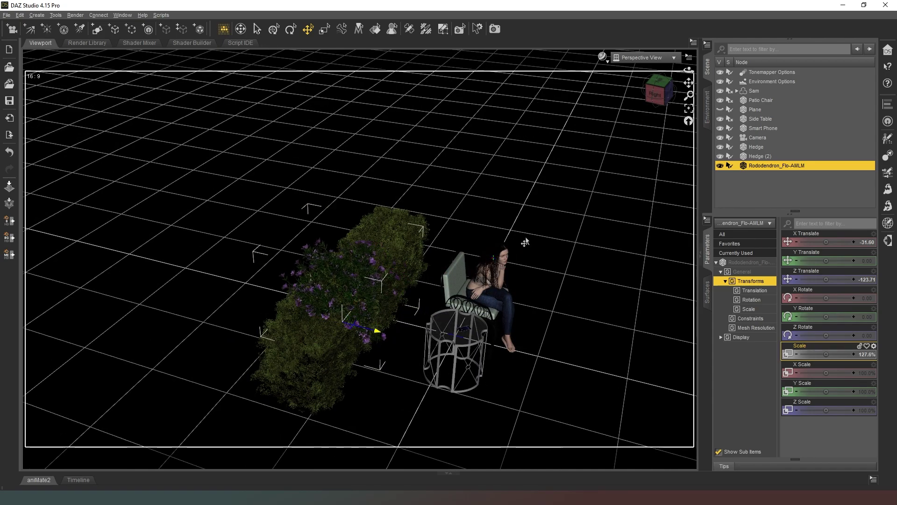
pyautogui.moveTo(655, 95); pyautogui.dragTo(343, 122)
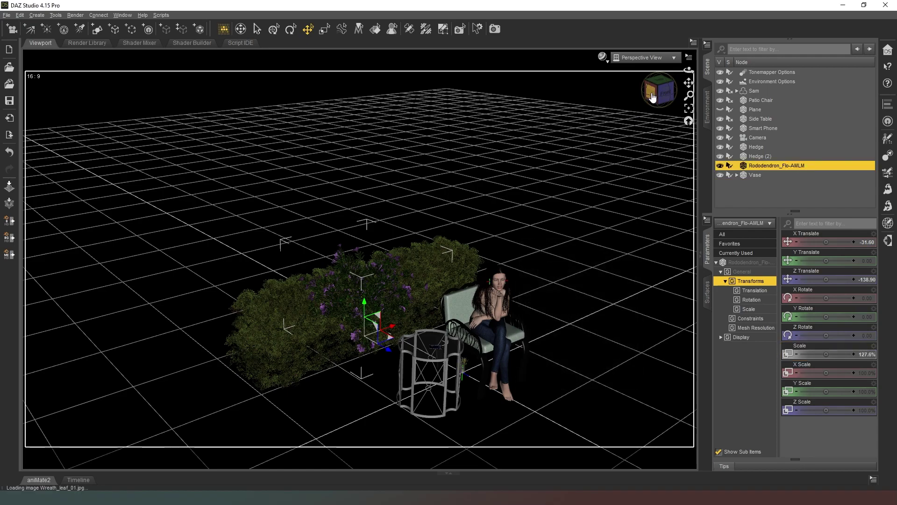
# Show the scene through the Camera and raise the vase's Soft brome grass to a Y translation of about 83.
pyautogui.click(648, 58)
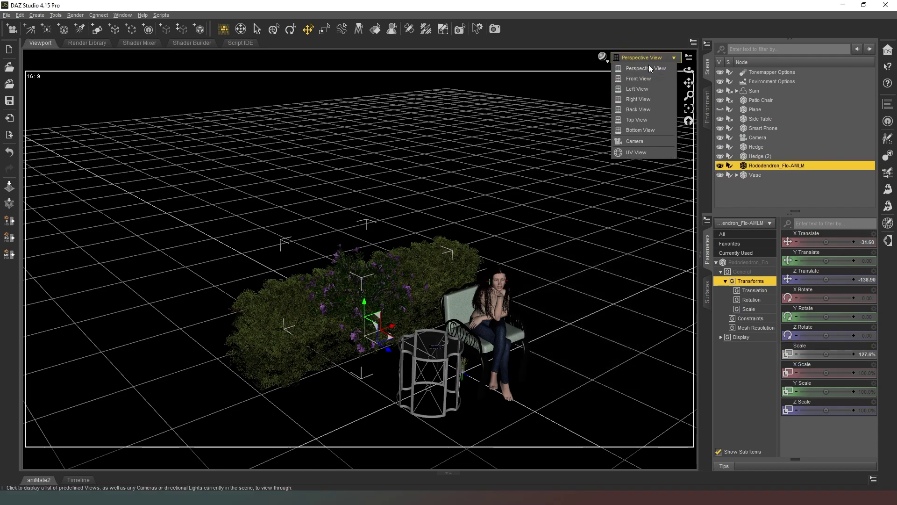
pyautogui.click(643, 141)
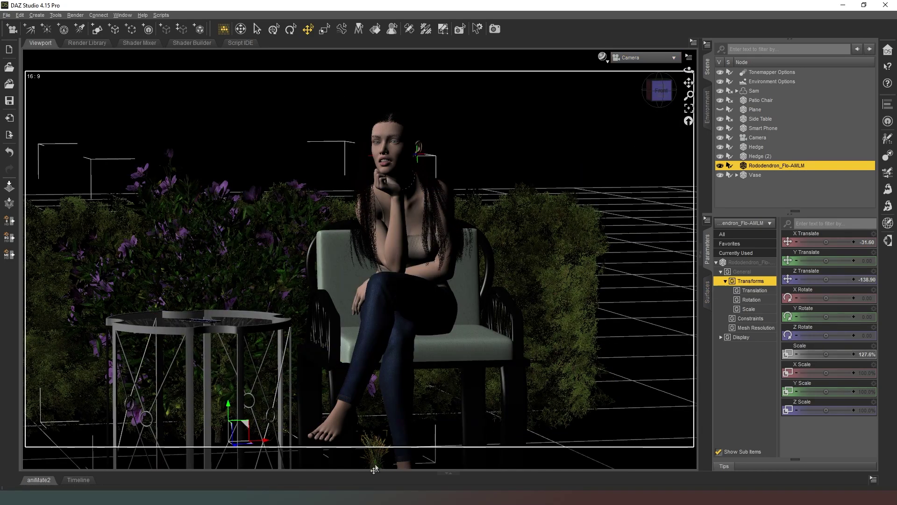
pyautogui.click(374, 469)
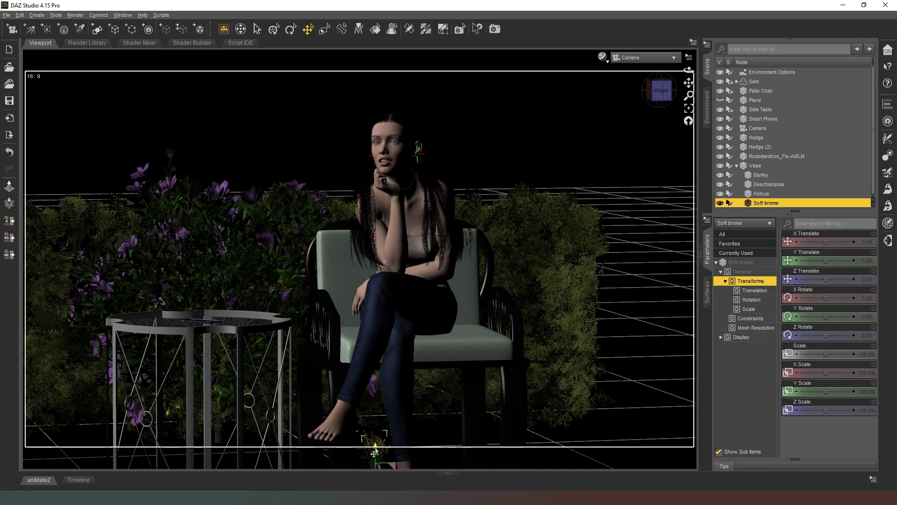
pyautogui.moveTo(371, 438); pyautogui.dragTo(363, 235)
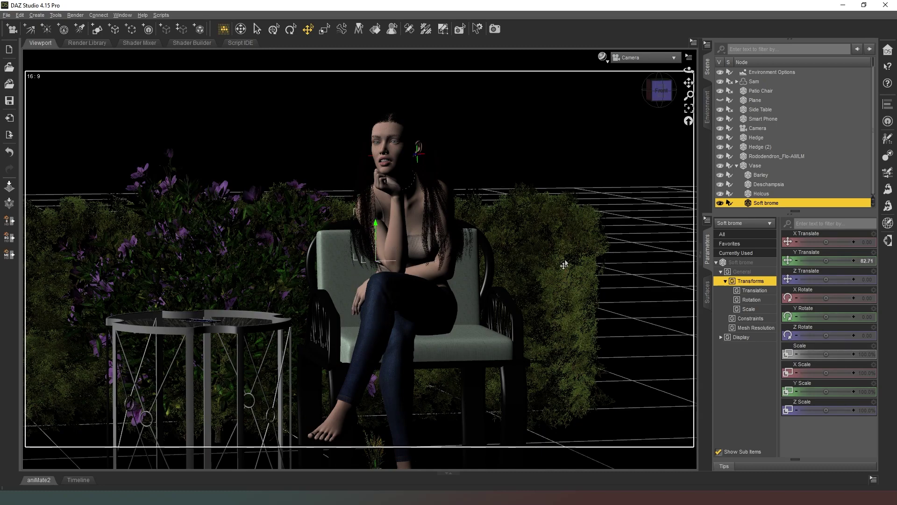
# Reframe the camera on Sam and the side table against the hedges, with a focal length of about 373 mm.
pyautogui.moveTo(657, 96); pyautogui.dragTo(690, 85)
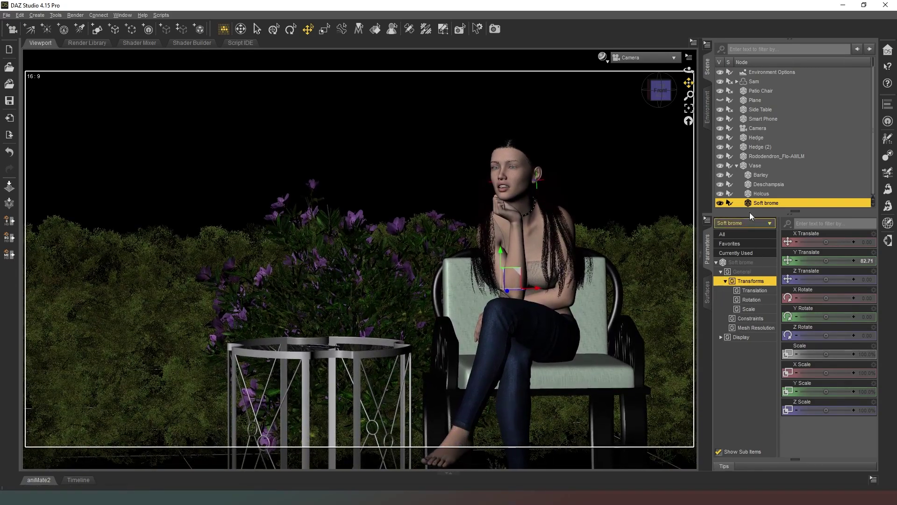
pyautogui.click(759, 127)
pyautogui.moveTo(825, 279); pyautogui.dragTo(838, 279)
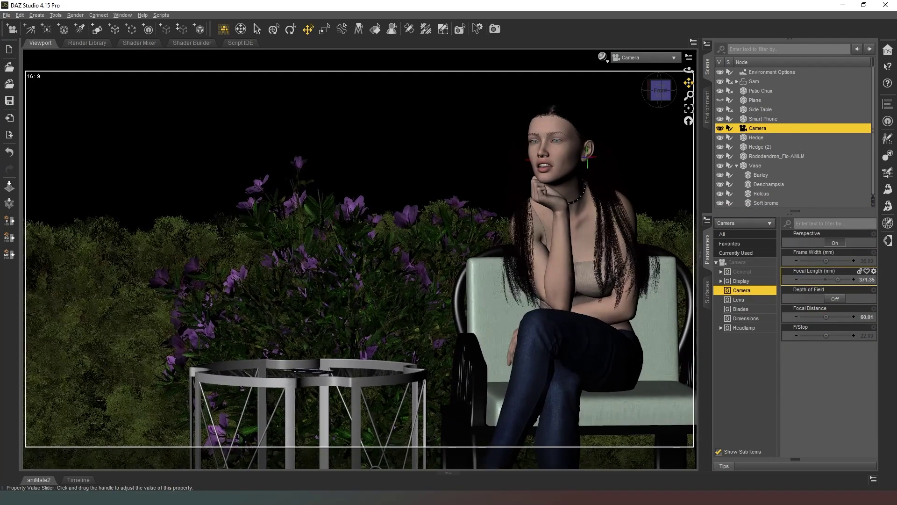
pyautogui.moveTo(689, 83); pyautogui.dragTo(617, 83)
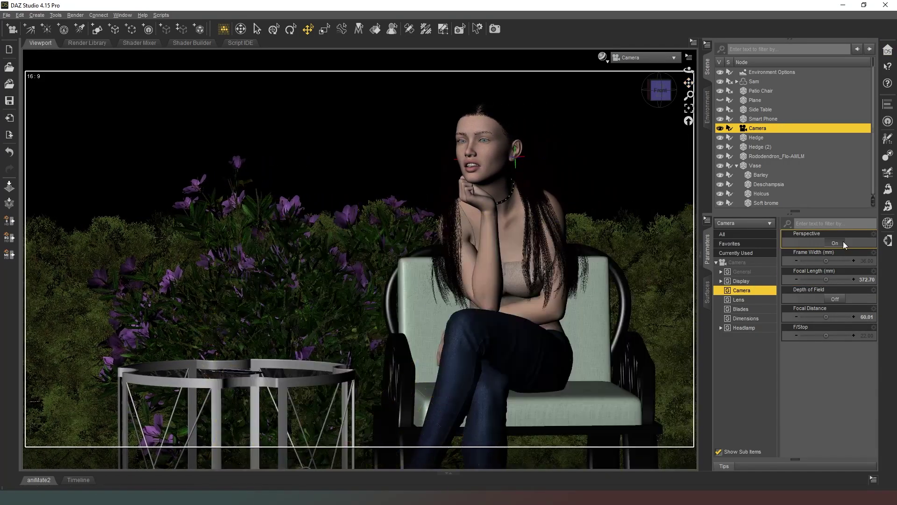
# Select the whole vase and position it at a Y translation of about 105 and a Z translation of about 12.
pyautogui.click(736, 165)
pyautogui.click(754, 175)
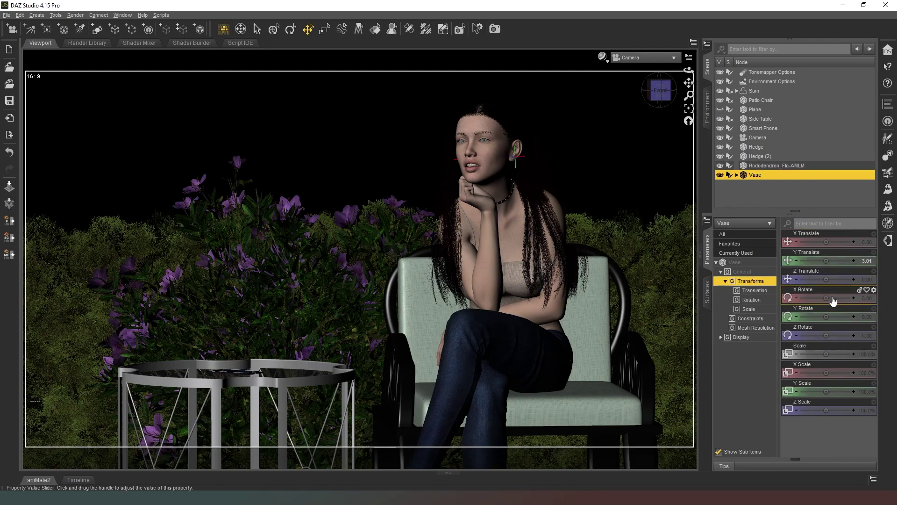
pyautogui.moveTo(836, 261); pyautogui.dragTo(838, 261)
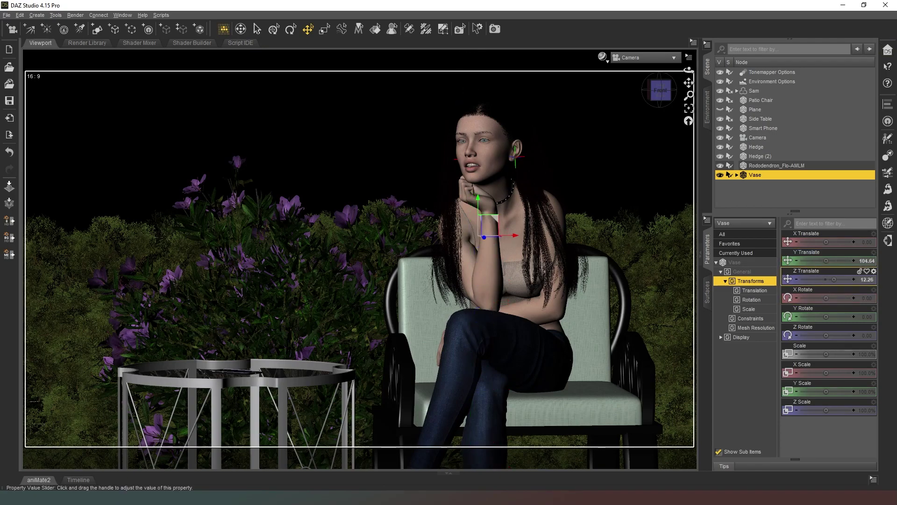
# In a top-down Perspective View, move the vase away from Sam towards the camera, to about X -78, Z 577.
pyautogui.click(649, 61)
pyautogui.click(650, 63)
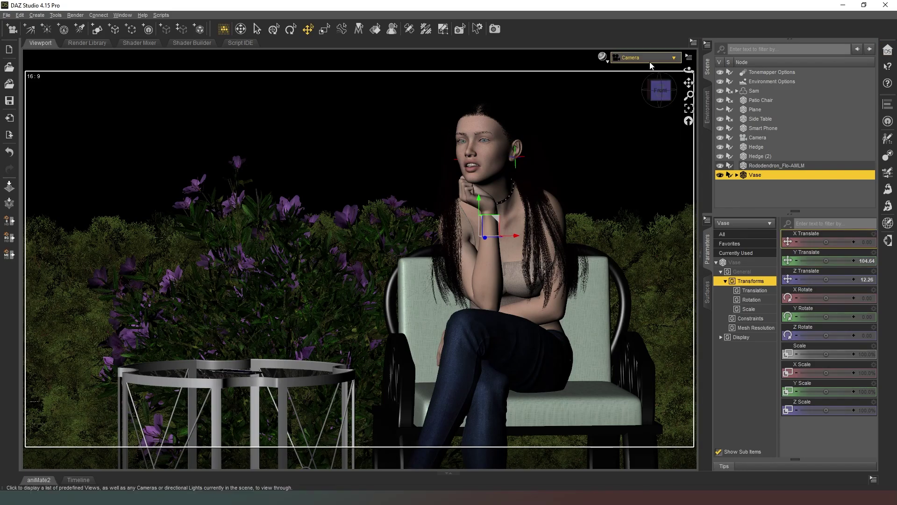
pyautogui.click(650, 63)
pyautogui.click(653, 73)
pyautogui.click(659, 83)
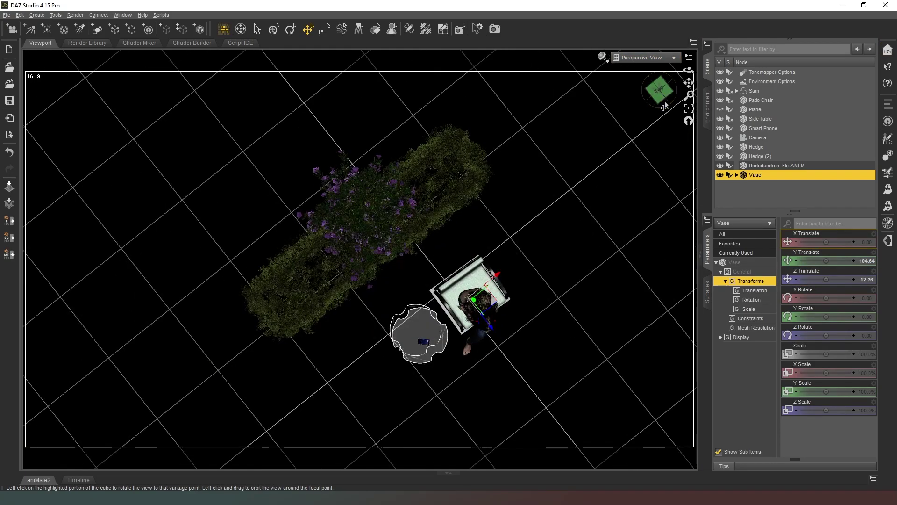
pyautogui.moveTo(664, 106); pyautogui.dragTo(688, 83)
pyautogui.scroll(-5, 665, 105)
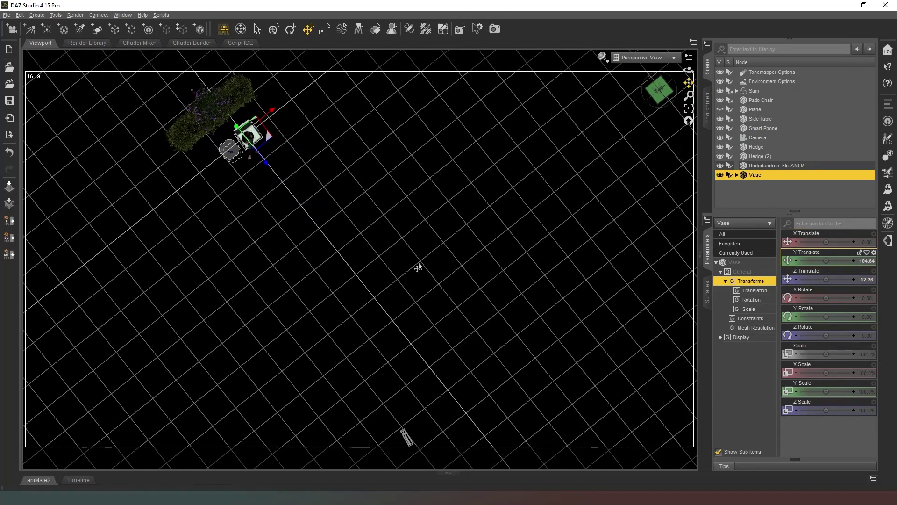
pyautogui.moveTo(267, 142); pyautogui.dragTo(287, 180)
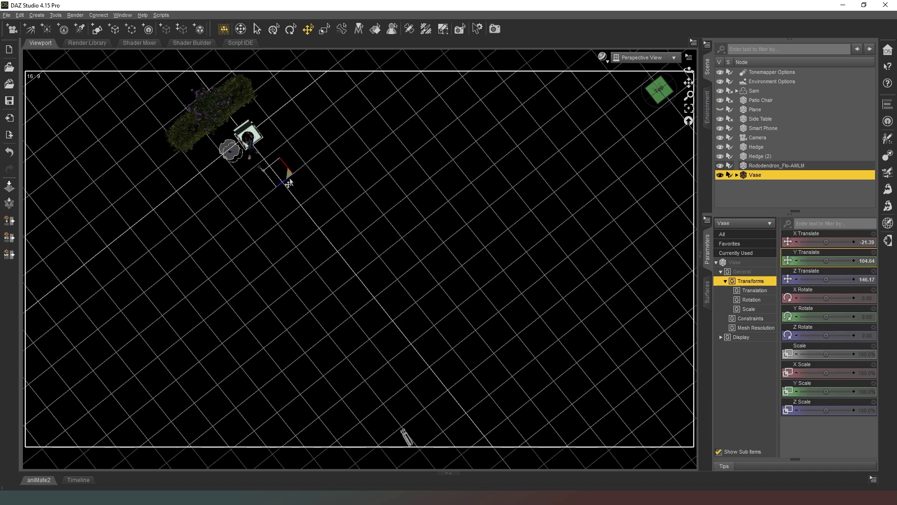
pyautogui.moveTo(299, 199); pyautogui.dragTo(346, 285)
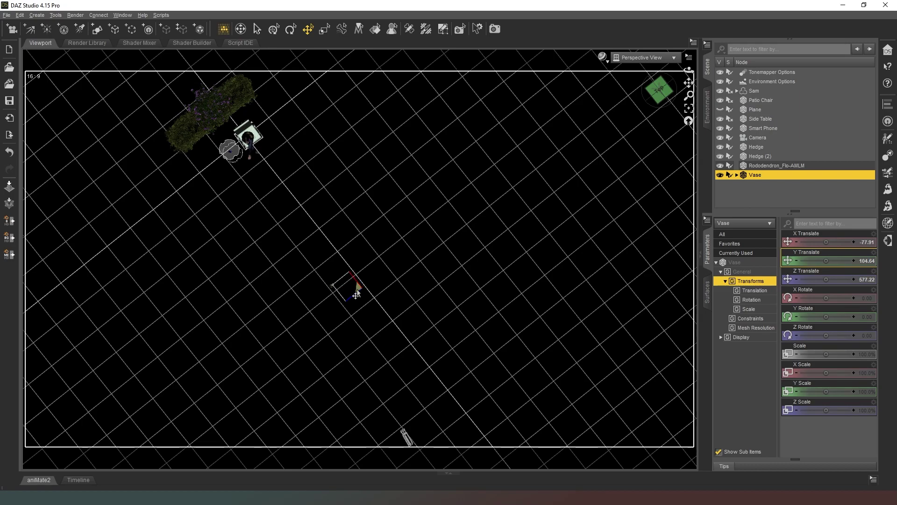
# Look through the Camera and shift the vase sideways in front of Sam, to an X translation of about -106.
pyautogui.click(652, 57)
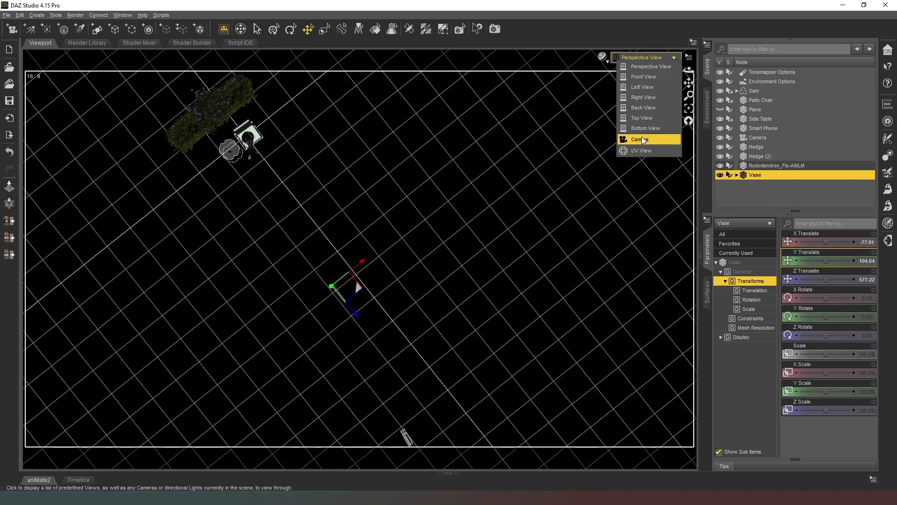
pyautogui.click(641, 137)
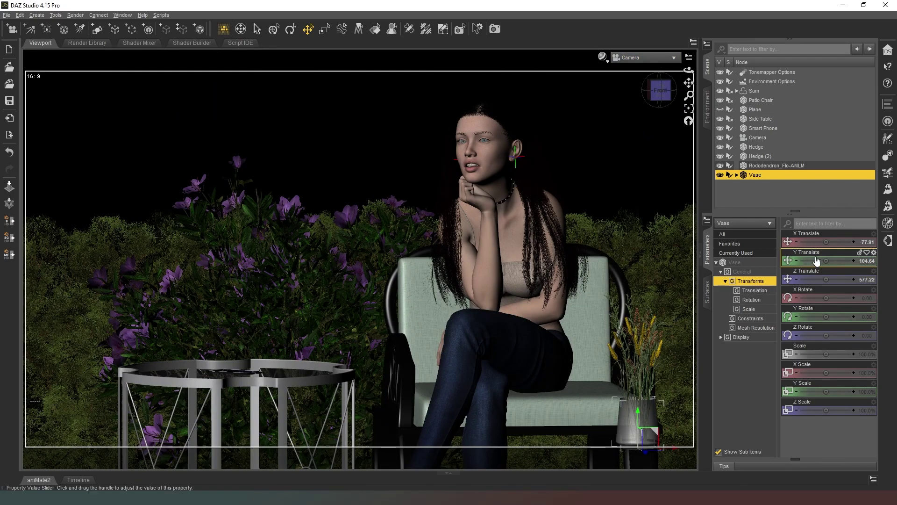
pyautogui.moveTo(827, 241); pyautogui.dragTo(816, 242)
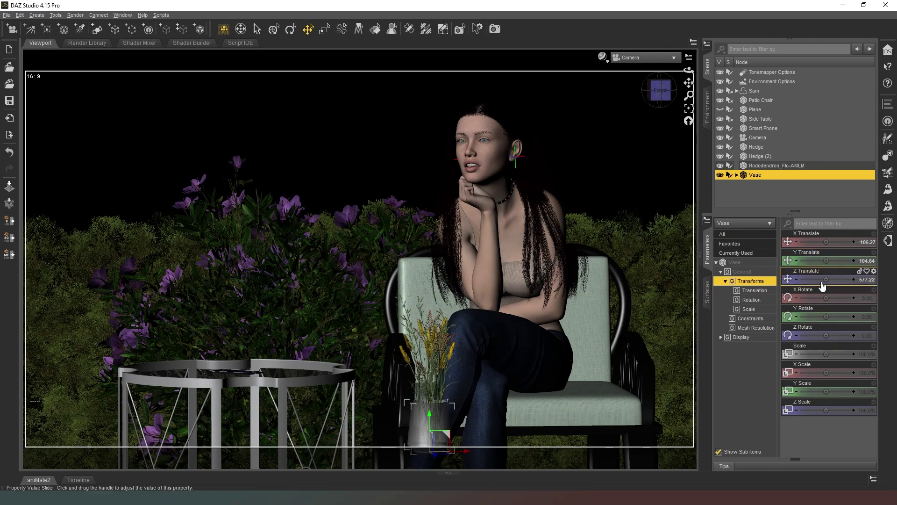
# Return to the Perspective View and move the vase close in front of the camera, to about X -153, Z 904.
pyautogui.click(640, 58)
pyautogui.click(640, 62)
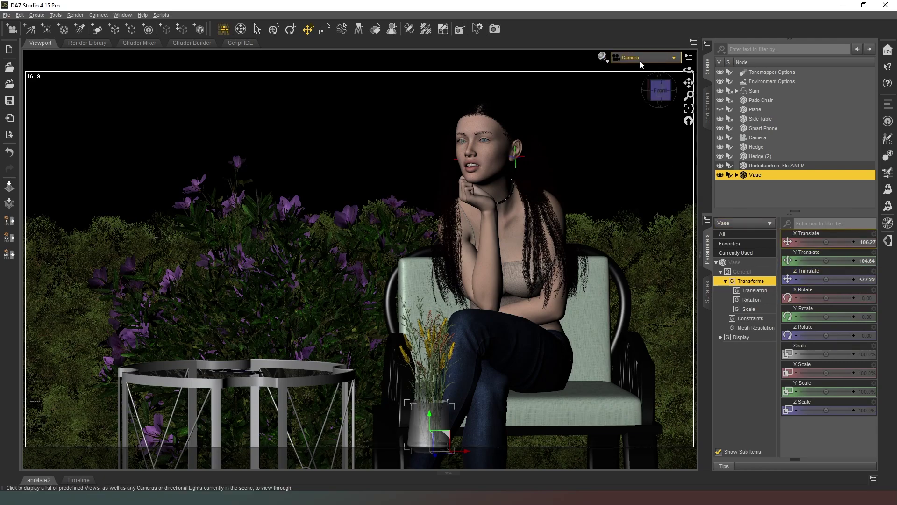
pyautogui.moveTo(350, 298); pyautogui.dragTo(405, 386)
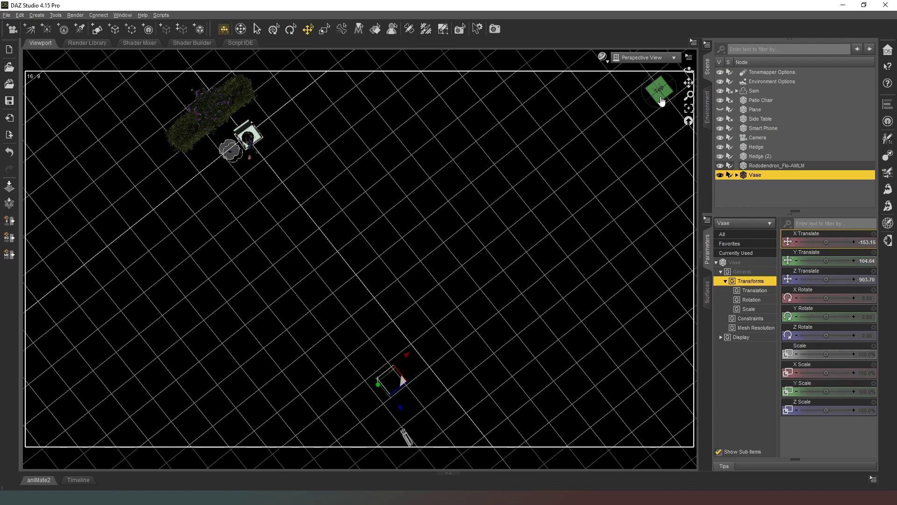
# Through the Camera, raise the vase's grasses into the foreground at about Y 131 and shift them between table and chair at about X -162.
pyautogui.click(637, 62)
pyautogui.click(635, 154)
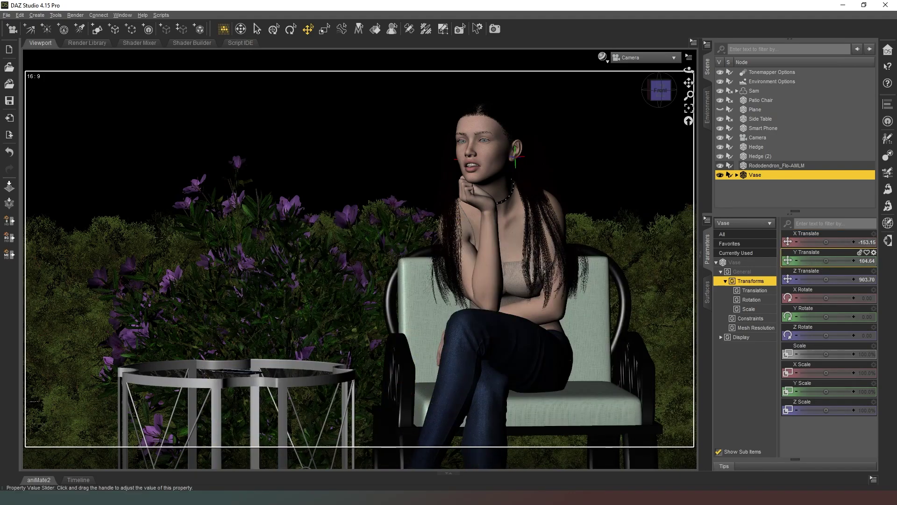
pyautogui.moveTo(835, 260); pyautogui.dragTo(837, 261)
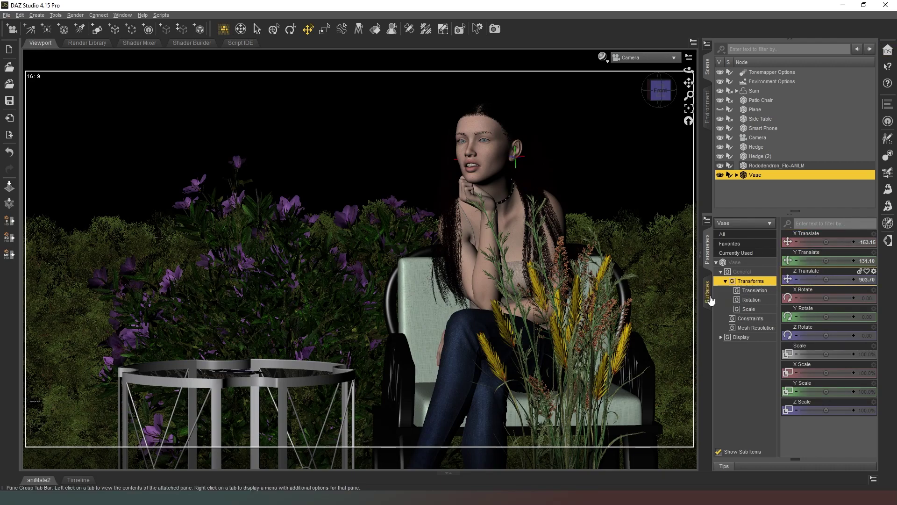
pyautogui.moveTo(825, 242); pyautogui.dragTo(817, 242)
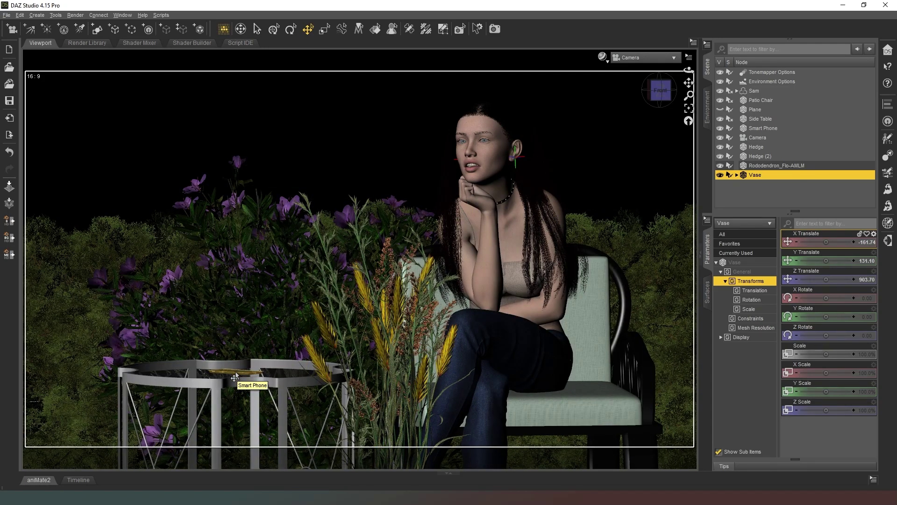
# From an angled Perspective View, select the smart phone on the side table and show its screen surface's Emission settings.
pyautogui.click(642, 64)
pyautogui.click(640, 65)
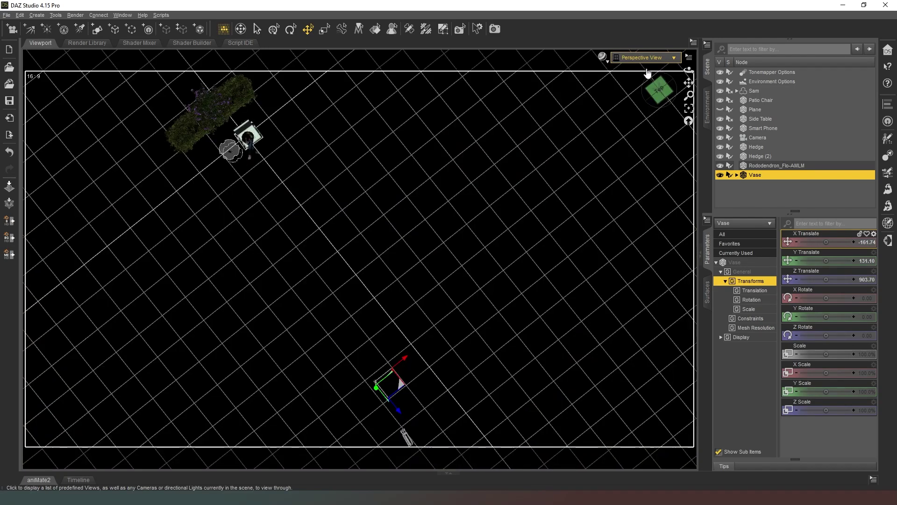
pyautogui.click(687, 121)
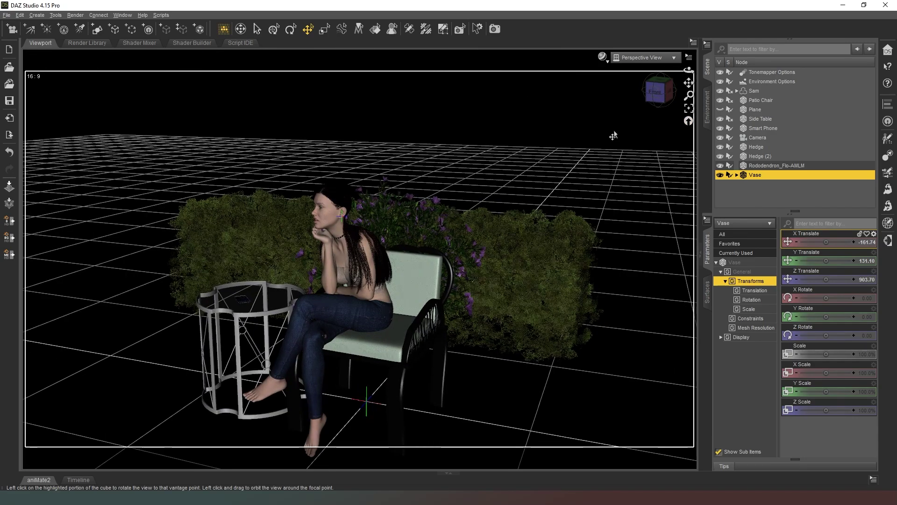
pyautogui.scroll(5, 281, 301)
pyautogui.moveTo(282, 301); pyautogui.dragTo(320, 299, button='middle')
pyautogui.click(376, 30)
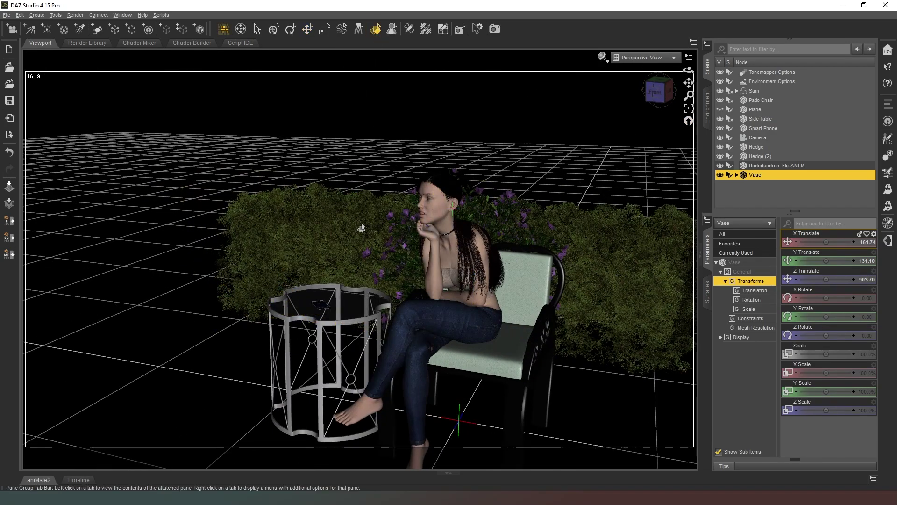
pyautogui.click(320, 308)
pyautogui.click(708, 304)
pyautogui.click(721, 326)
pyautogui.click(750, 382)
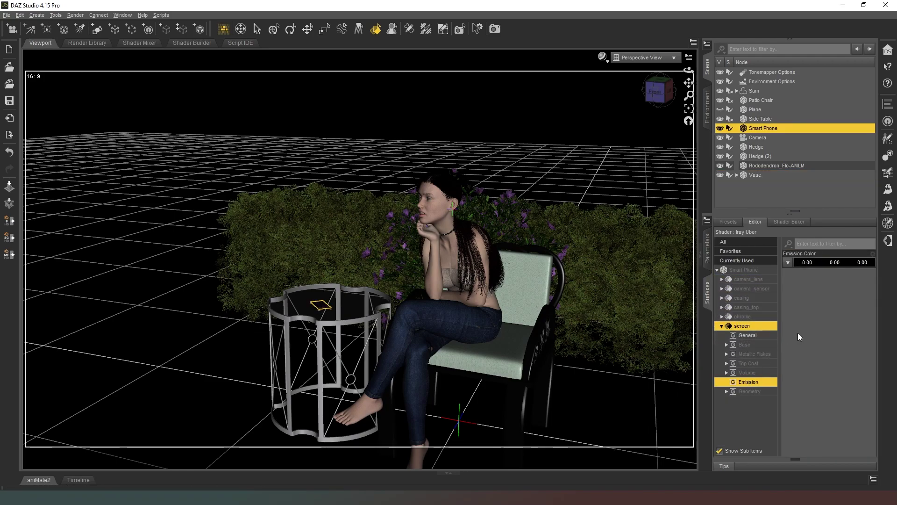
# Set the phone screen's emission color to a pale blue, 0.77, 0.95, 1.00.
pyautogui.click(813, 265)
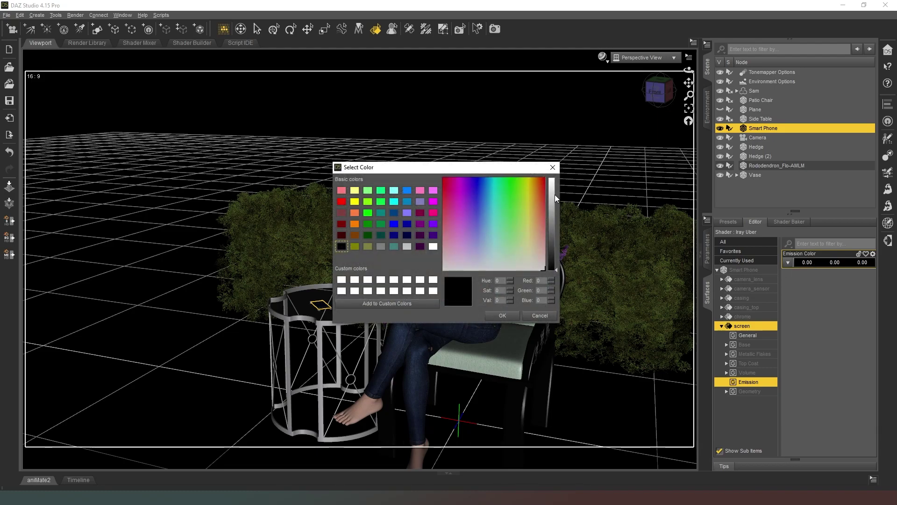
pyautogui.moveTo(555, 195); pyautogui.dragTo(554, 177)
pyautogui.moveTo(498, 233); pyautogui.dragTo(493, 259)
pyautogui.click(502, 316)
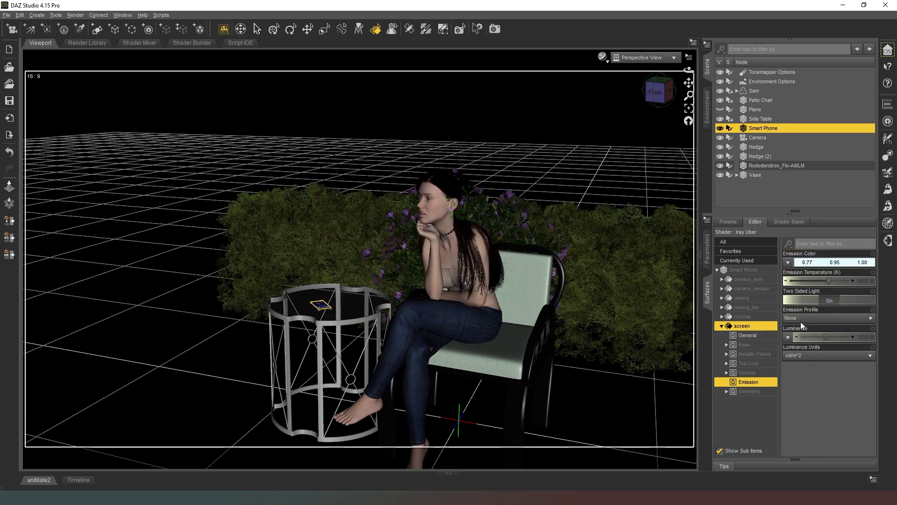
# Set the phone screen's luminance units to kcd/m^2 and its luminance to 500.
pyautogui.click(825, 356)
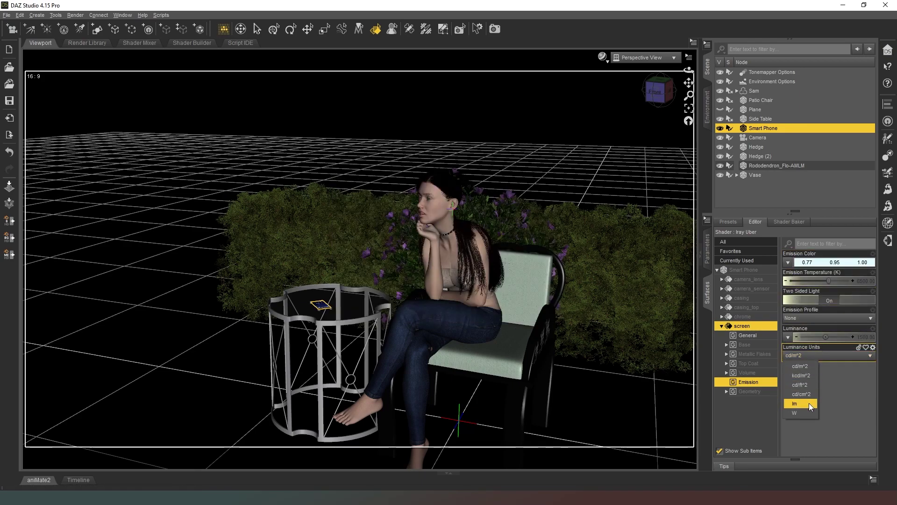
pyautogui.click(800, 374)
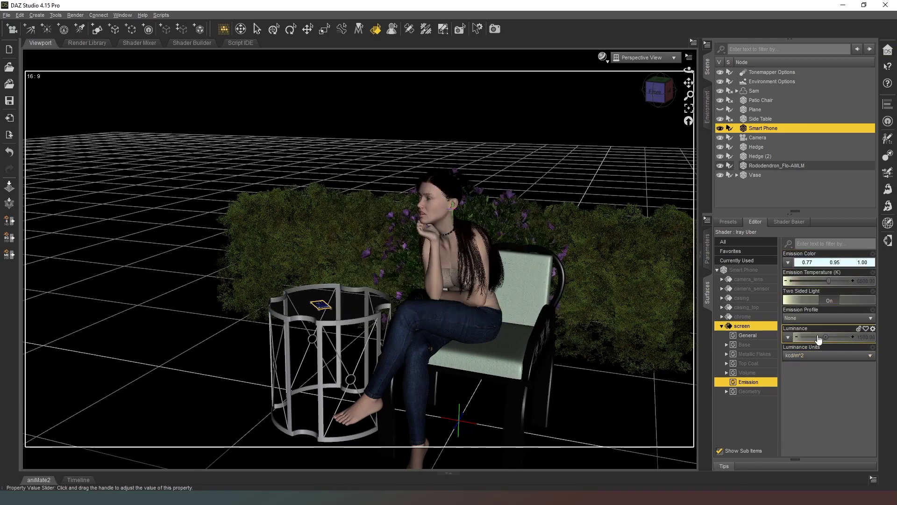
pyautogui.doubleClick(824, 336)
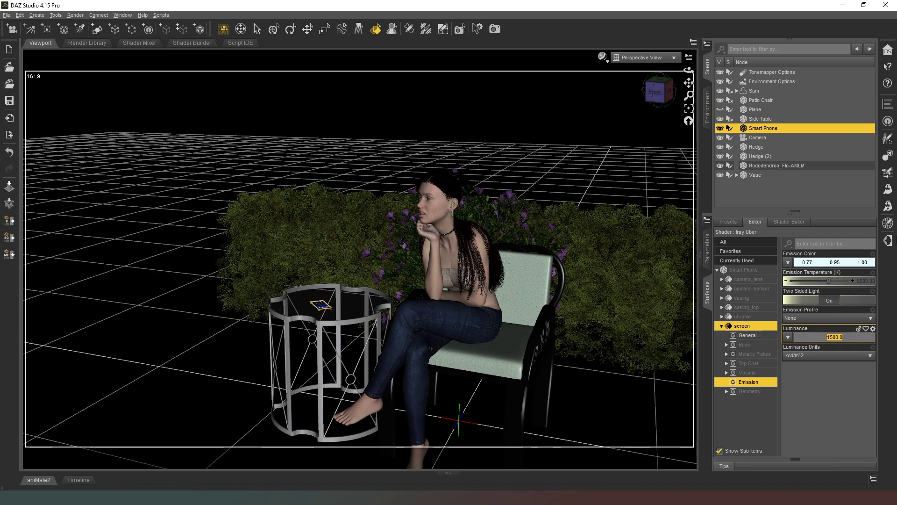
pyautogui.write('500')
pyautogui.press('Return')
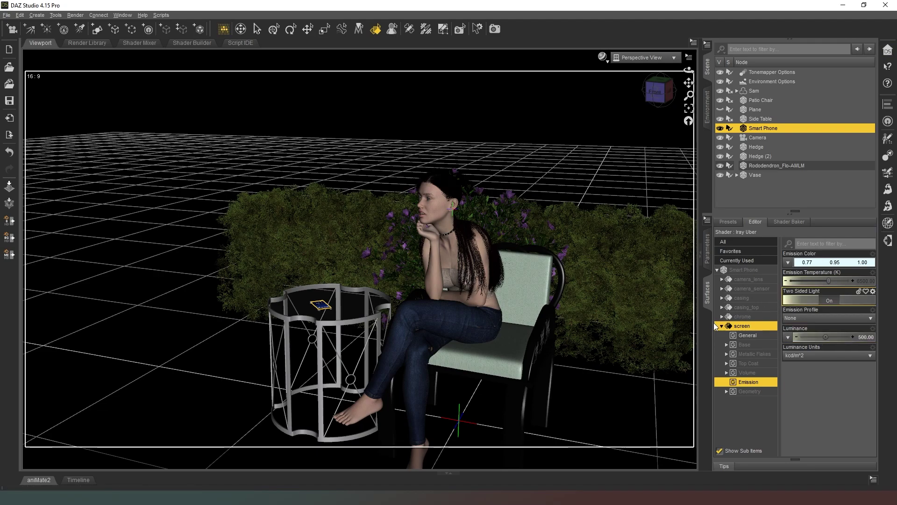
# Look through the Camera and preview the scene with the NVIDIA Iray draw style.
pyautogui.click(651, 59)
pyautogui.click(639, 135)
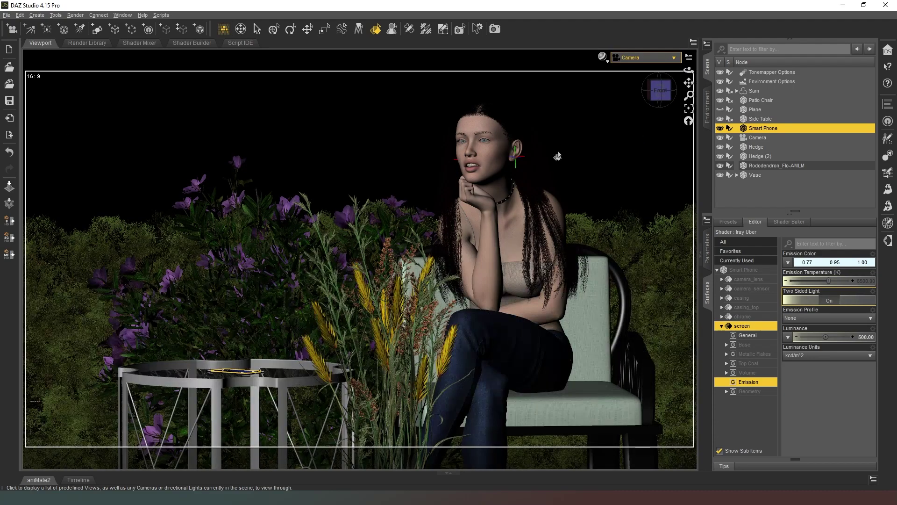
pyautogui.click(602, 57)
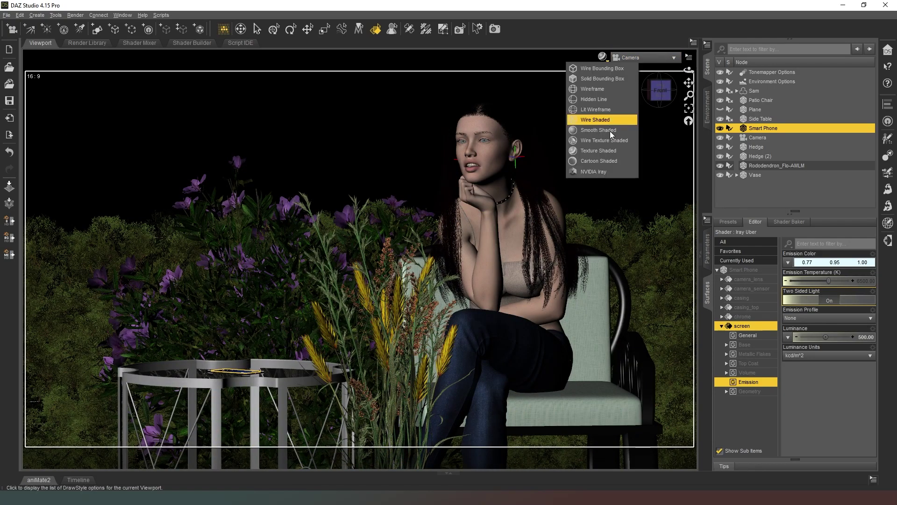
pyautogui.click(608, 171)
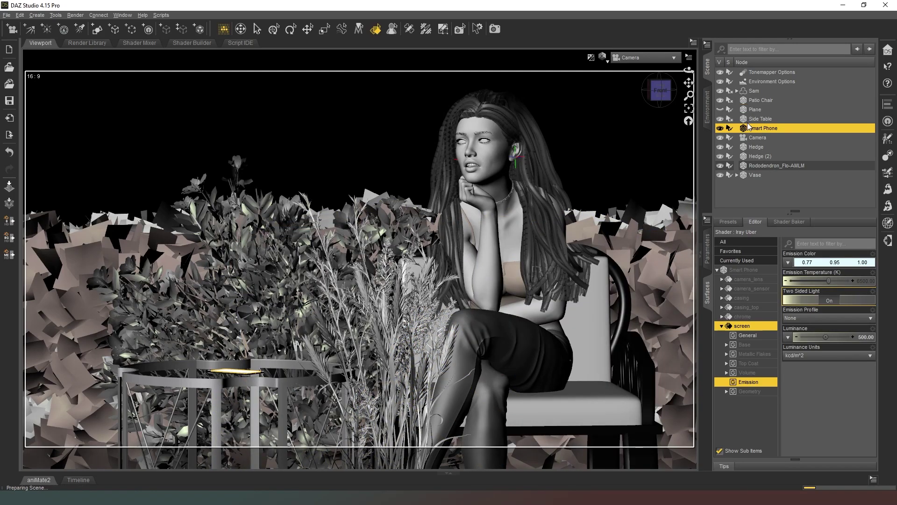
# Turn on Depth of Field for the Camera.
pyautogui.click(756, 139)
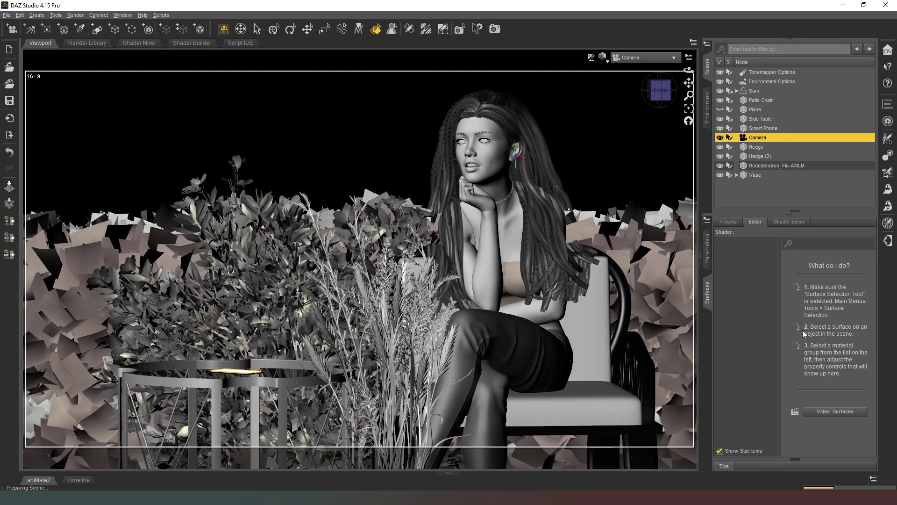
pyautogui.click(708, 248)
pyautogui.click(835, 299)
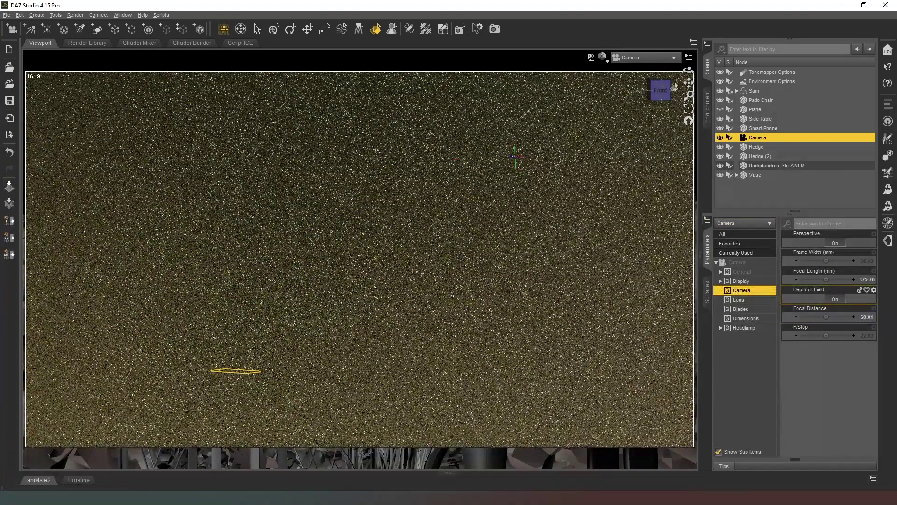
# In a texture-shaded side Perspective View, set the Camera's focal distance to about 1052.17 at Sam and its F/Stop to about 6.03.
pyautogui.click(602, 56)
pyautogui.click(601, 145)
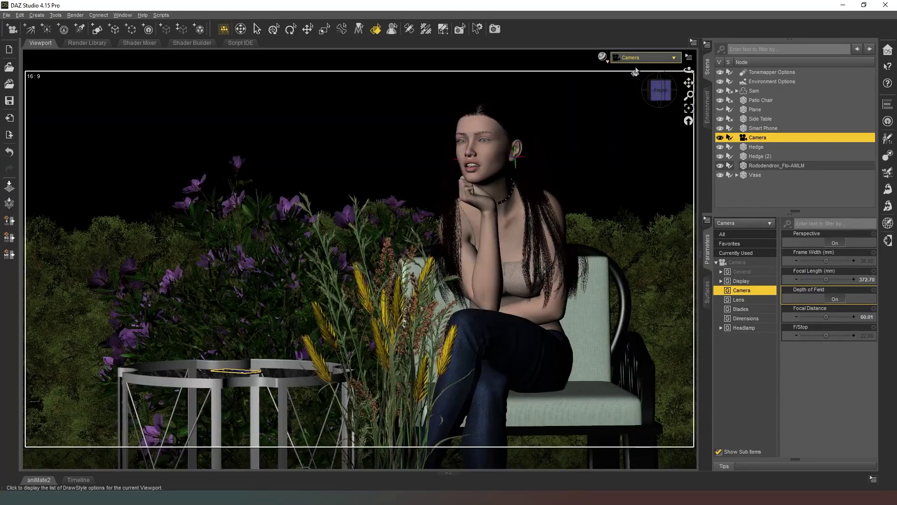
pyautogui.click(635, 58)
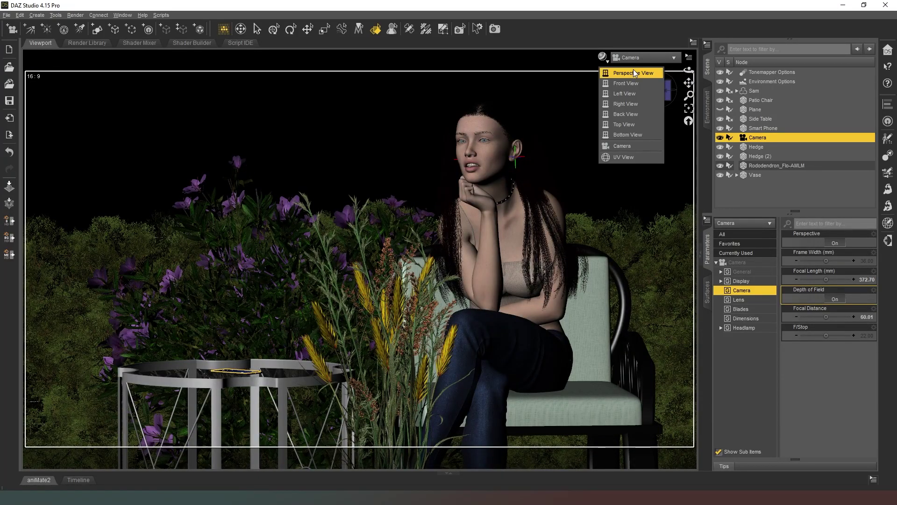
pyautogui.click(632, 71)
pyautogui.moveTo(659, 90); pyautogui.dragTo(619, 80)
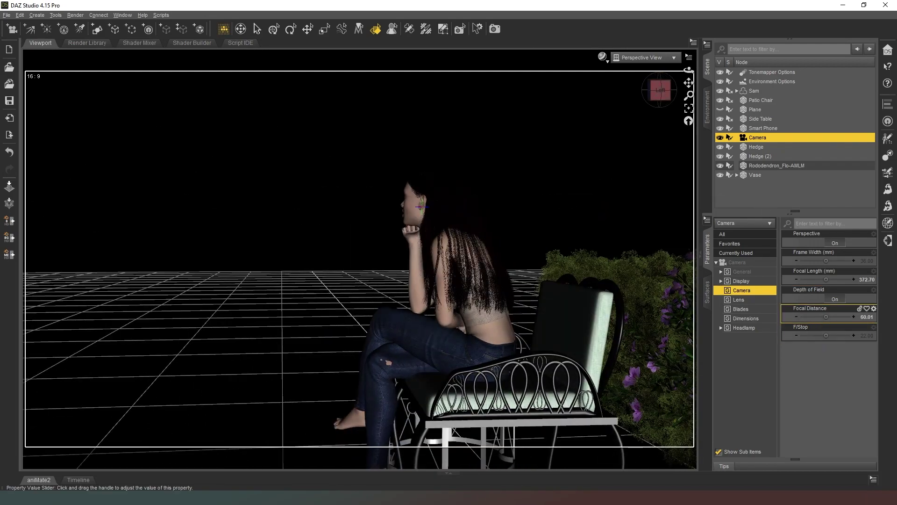
pyautogui.moveTo(843, 317); pyautogui.dragTo(844, 317)
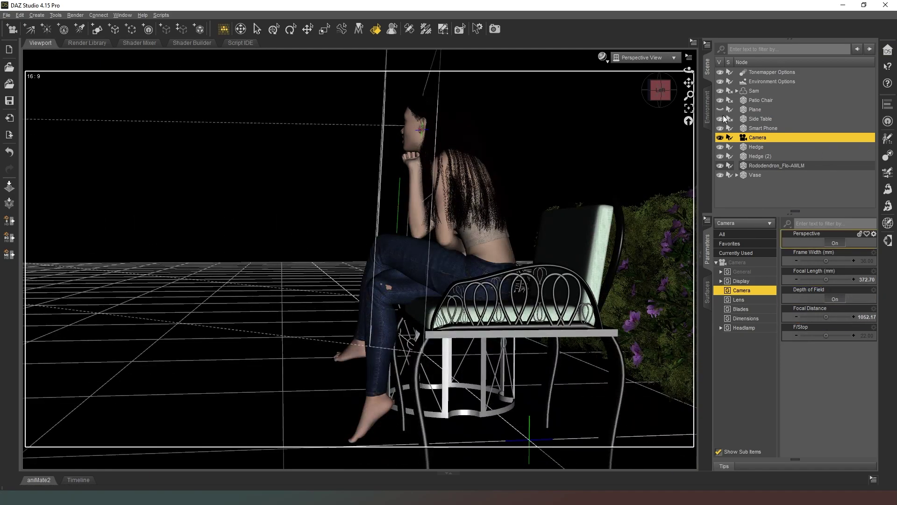
pyautogui.moveTo(689, 83); pyautogui.dragTo(688, 75)
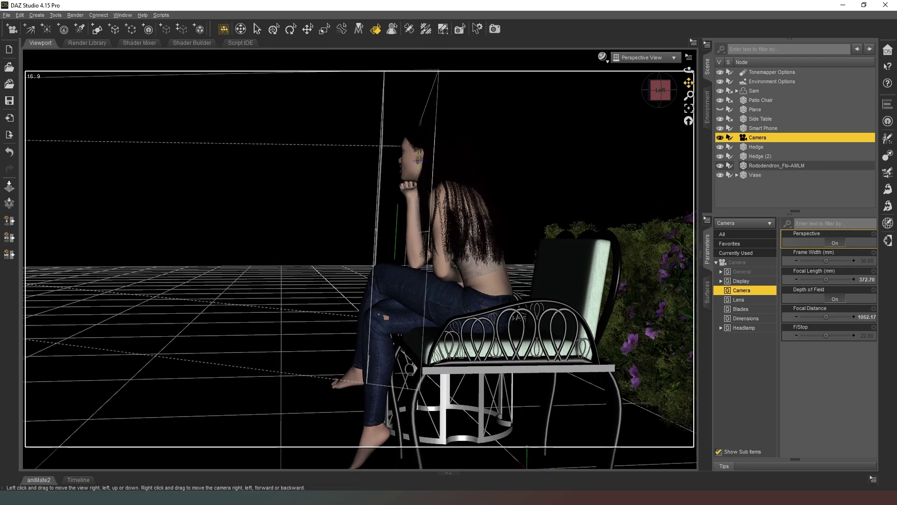
pyautogui.moveTo(689, 83); pyautogui.dragTo(687, 83, button='right')
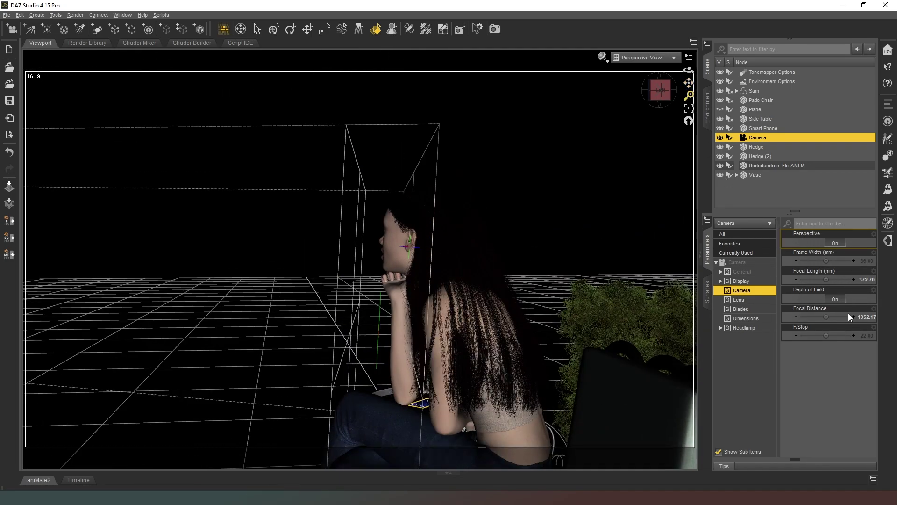
pyautogui.moveTo(827, 337); pyautogui.dragTo(796, 338)
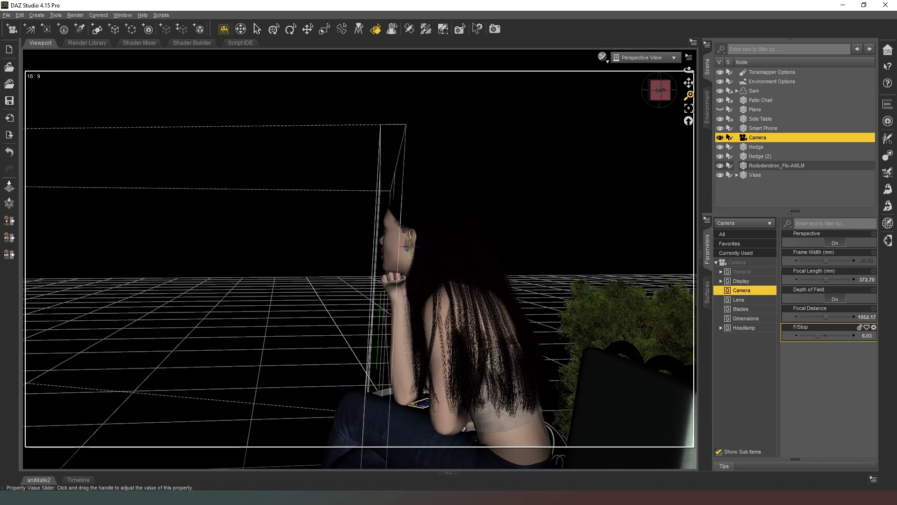
# Return to the Camera view and render it in NVIDIA Iray to check the depth-of-field blur.
pyautogui.click(645, 57)
pyautogui.click(644, 137)
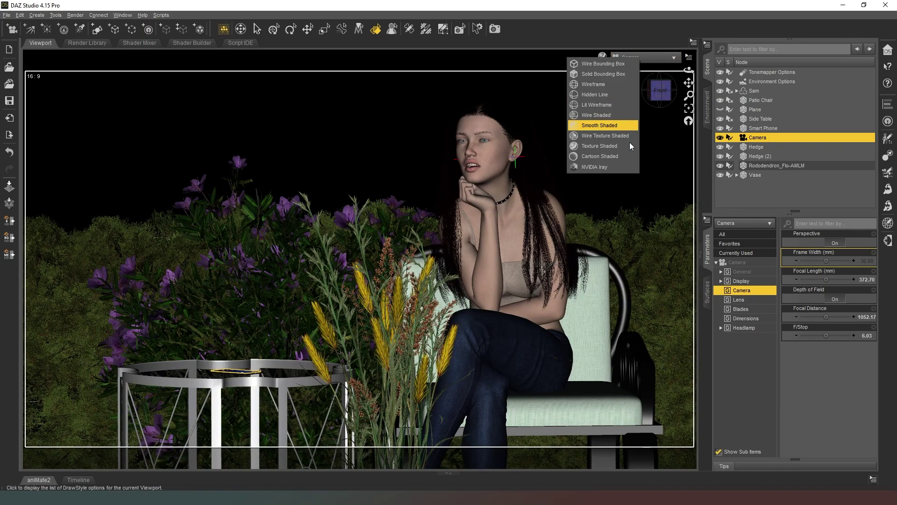
pyautogui.click(610, 166)
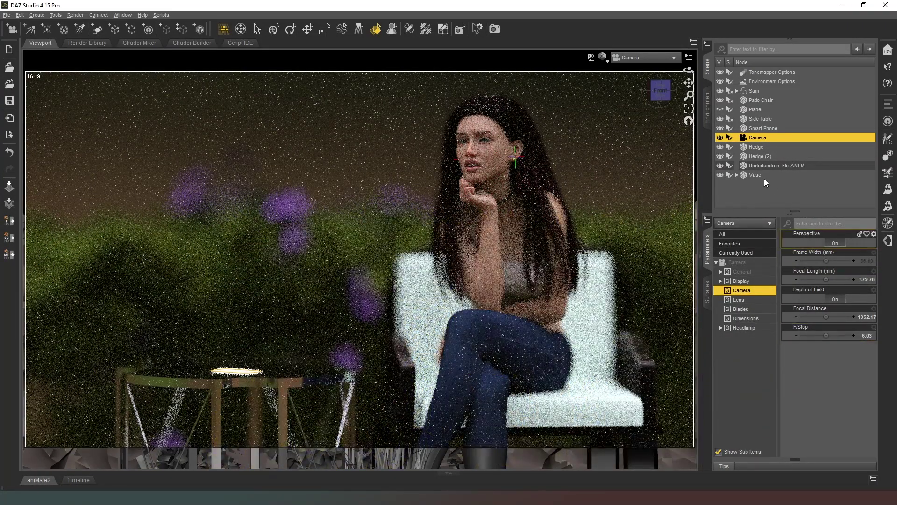
# Enlarge the vase to a scale of about 176.7% and lower its Y translation to 0.
pyautogui.click(763, 174)
pyautogui.moveTo(826, 354); pyautogui.dragTo(842, 358)
pyautogui.moveTo(870, 260); pyautogui.dragTo(870, 255)
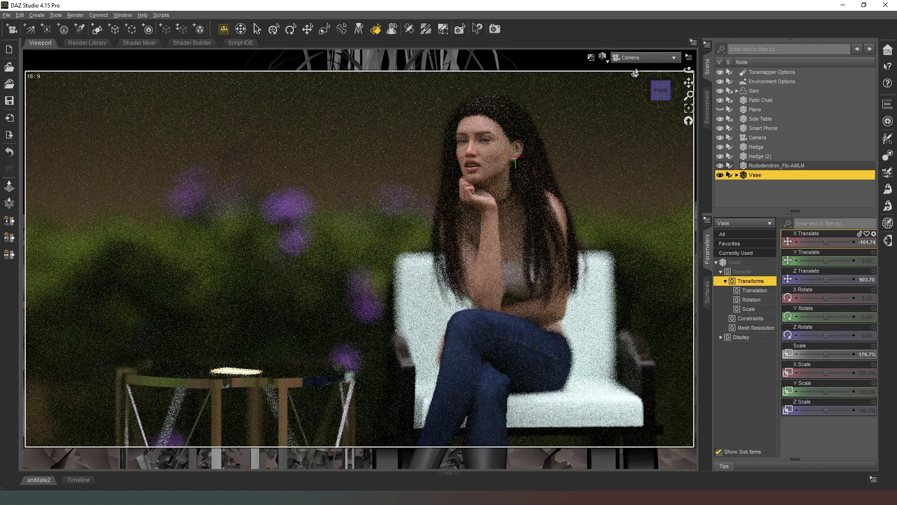
# Try an F/Stop of 8 on the Camera and raise it to 16 for less depth-of-field blur.
pyautogui.click(757, 138)
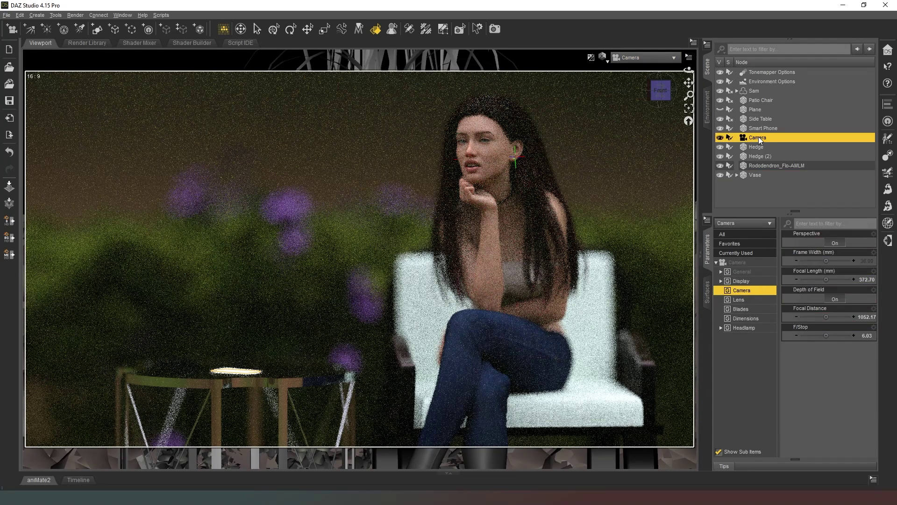
pyautogui.click(866, 335)
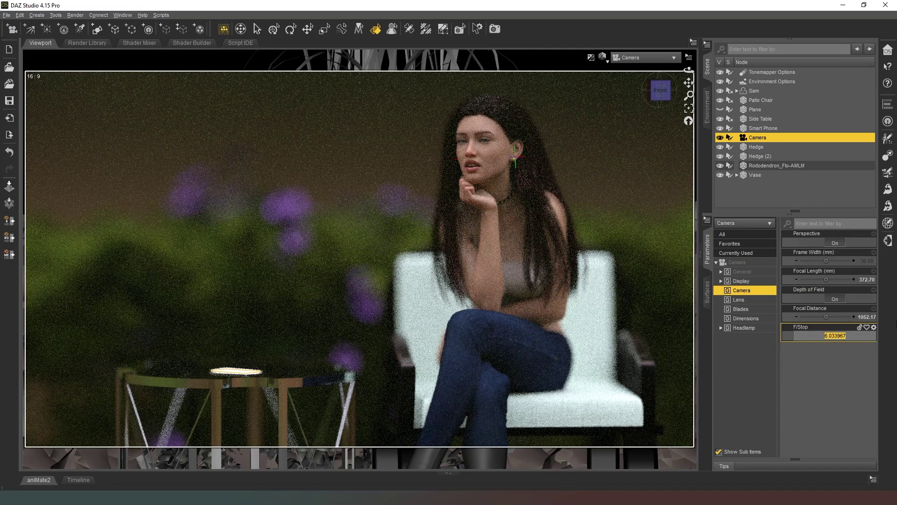
pyautogui.write('8')
pyautogui.press('Return')
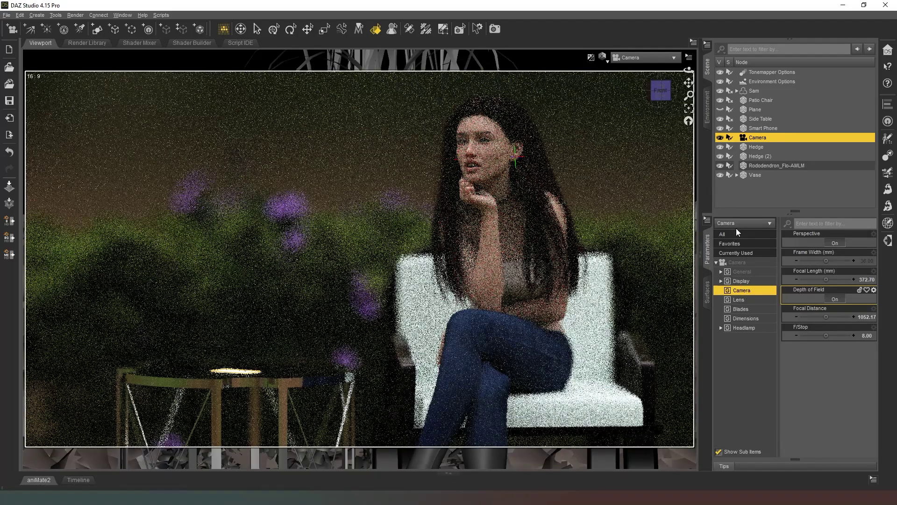
pyautogui.click(866, 335)
pyautogui.write('16')
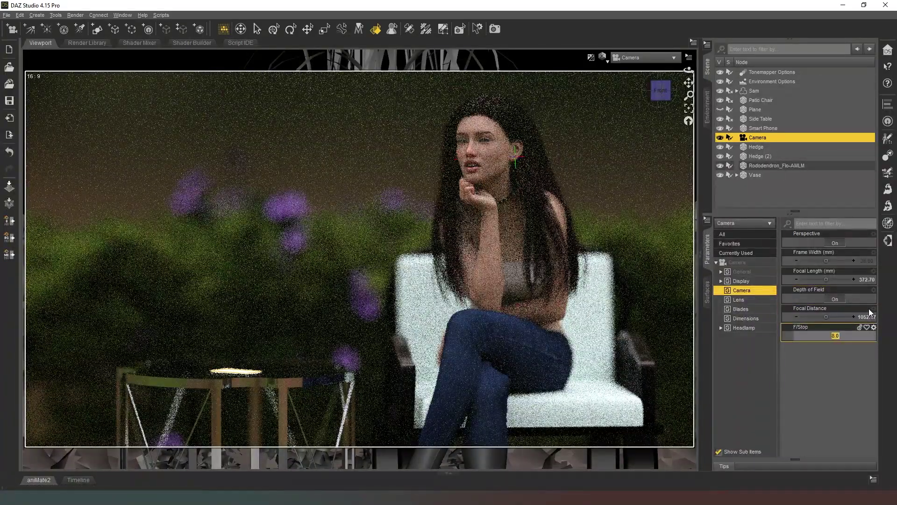
pyautogui.press('Return')
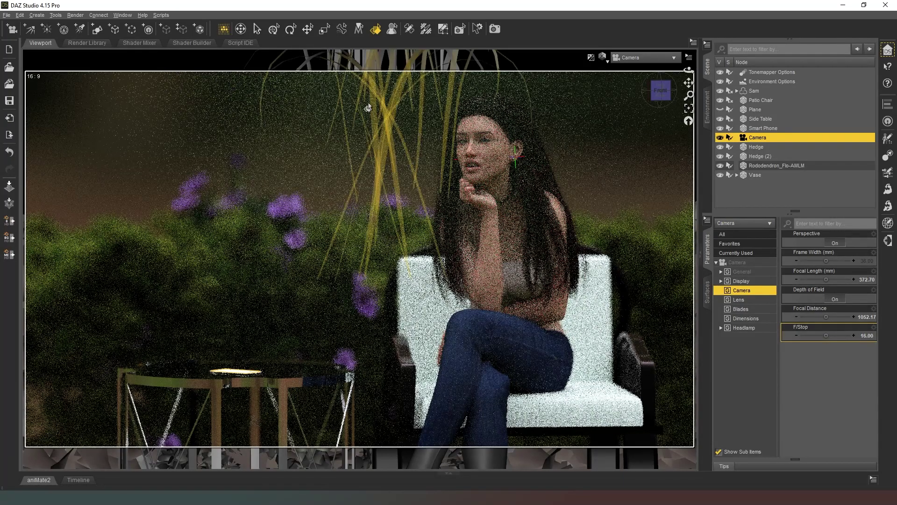
# Delete the Barley plant from inside the Vase group.
pyautogui.click(756, 174)
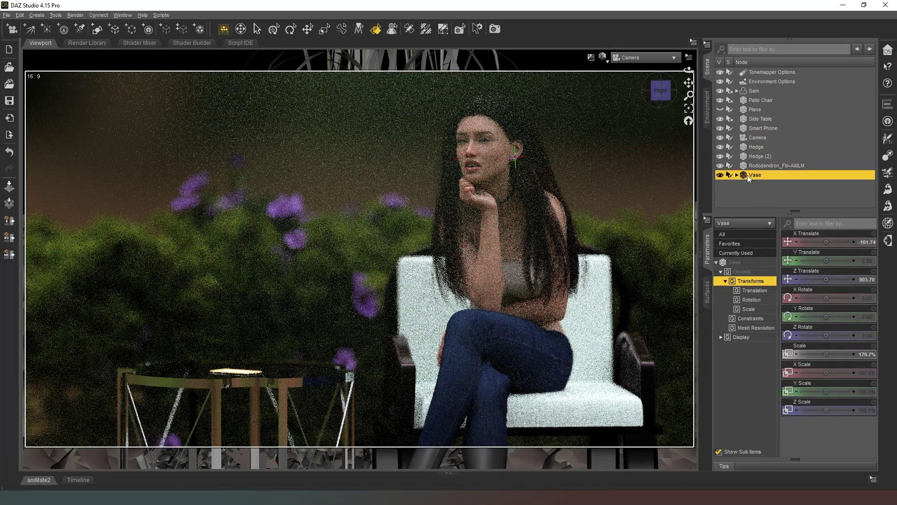
pyautogui.click(737, 175)
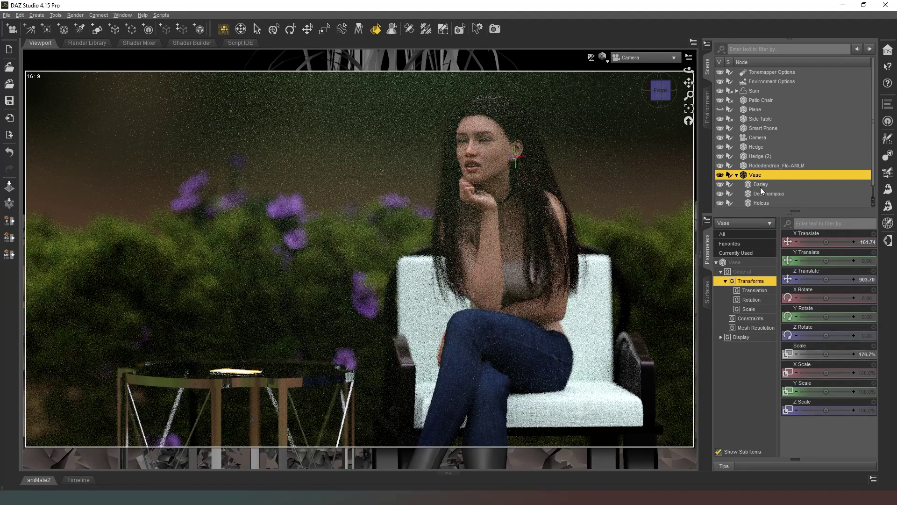
pyautogui.click(761, 186)
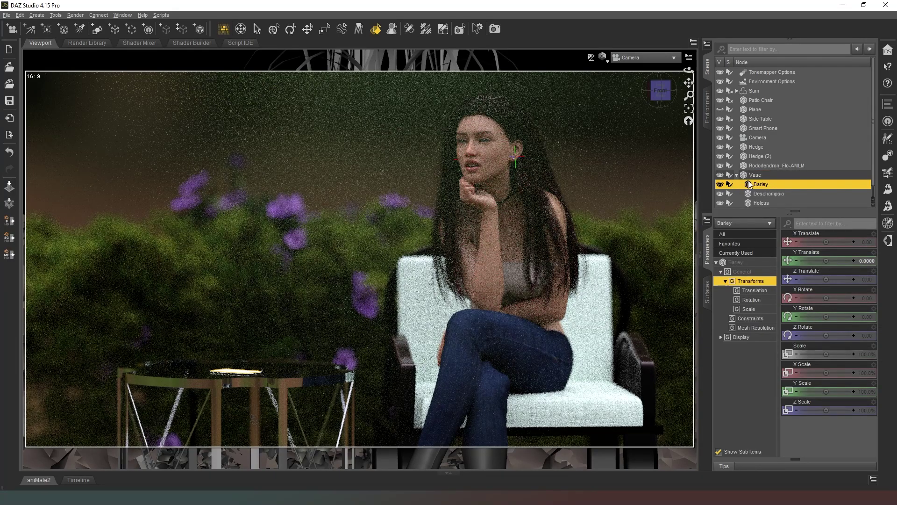
pyautogui.press('Delete')
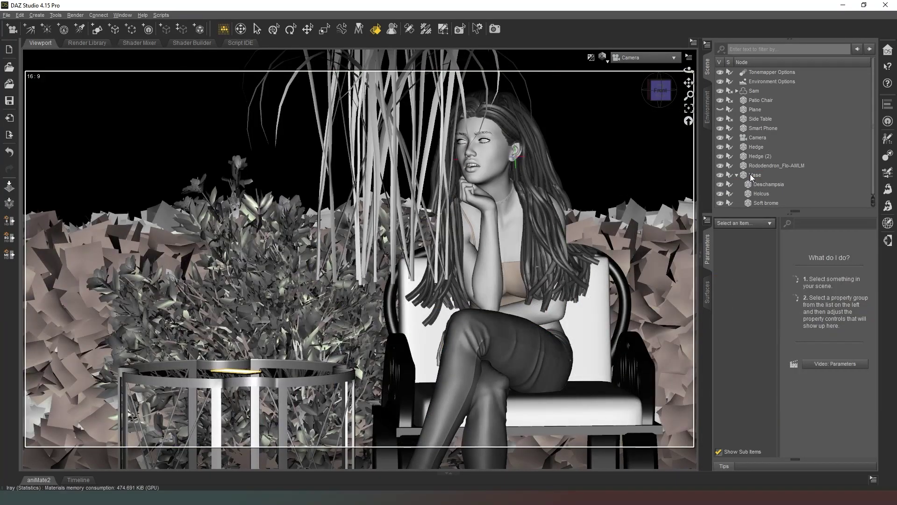
pyautogui.click(761, 185)
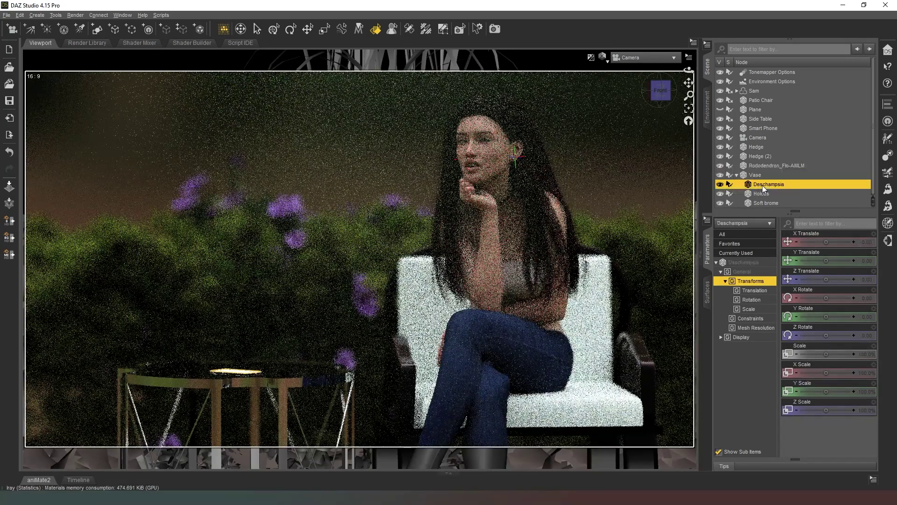
pyautogui.click(761, 201)
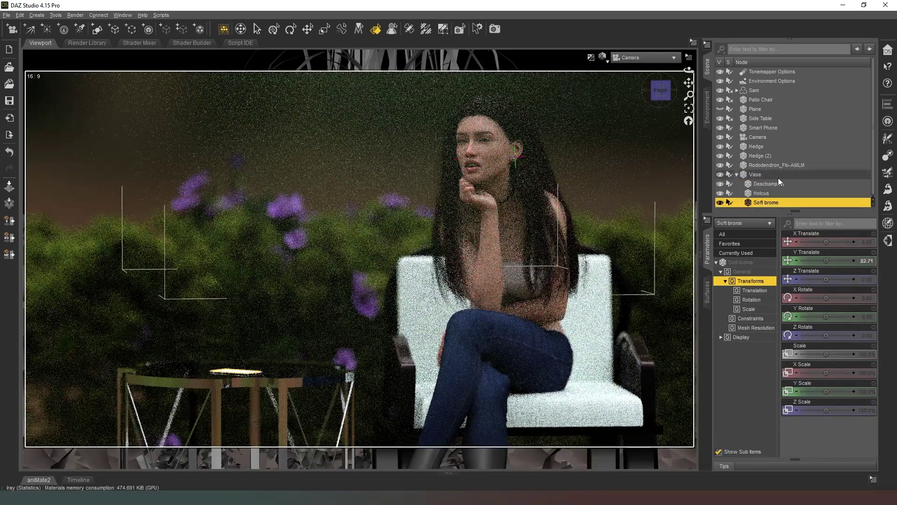
# Switch the Camera view's draw style to Texture Shaded and select the Vase.
pyautogui.click(602, 58)
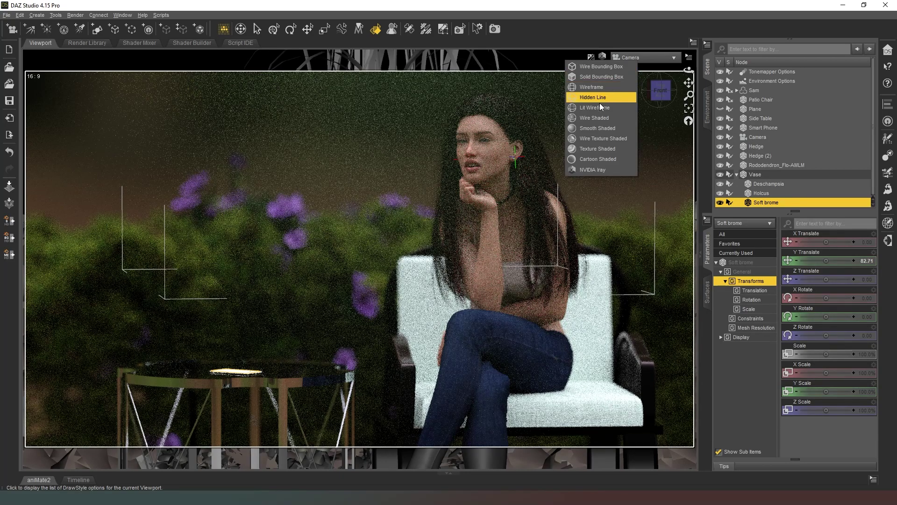
pyautogui.click(594, 148)
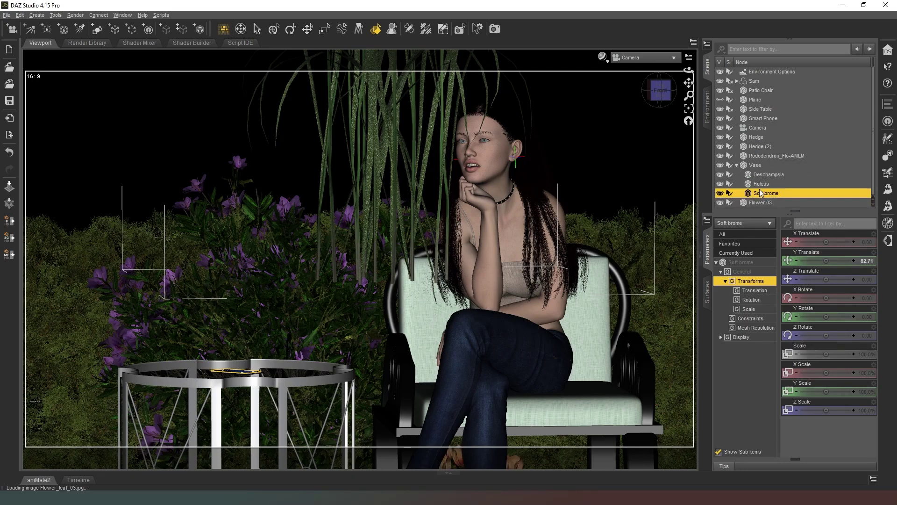
pyautogui.click(754, 166)
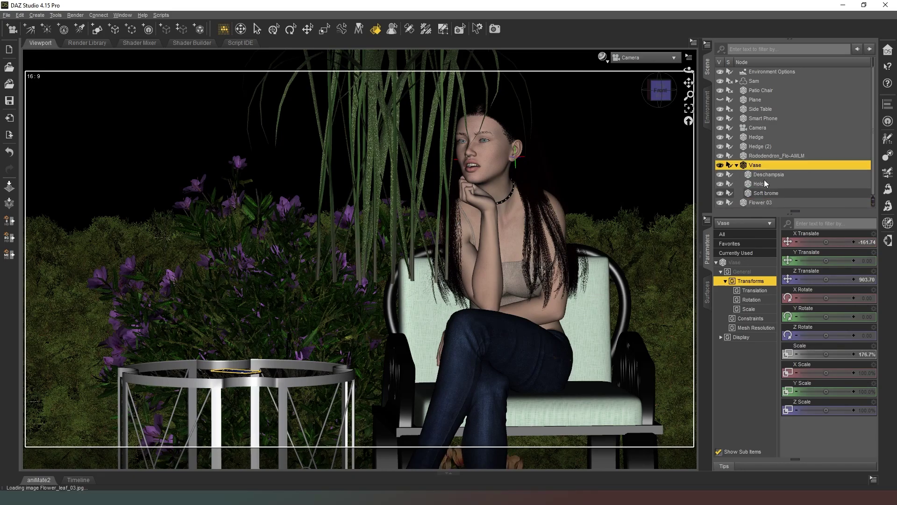
# Enlarge Flower 03 to about 619.6%, locate it in the Perspective View and set its scale to 250%.
pyautogui.click(754, 202)
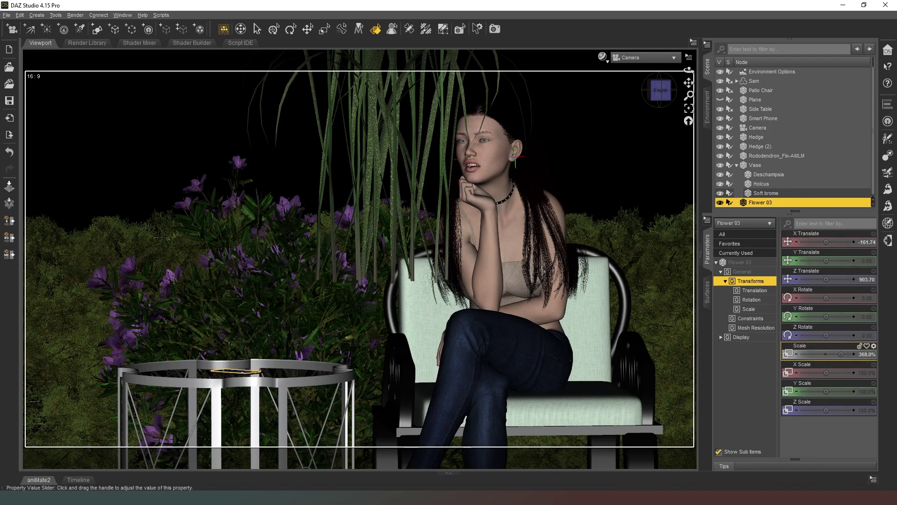
pyautogui.moveTo(826, 353); pyautogui.dragTo(820, 342)
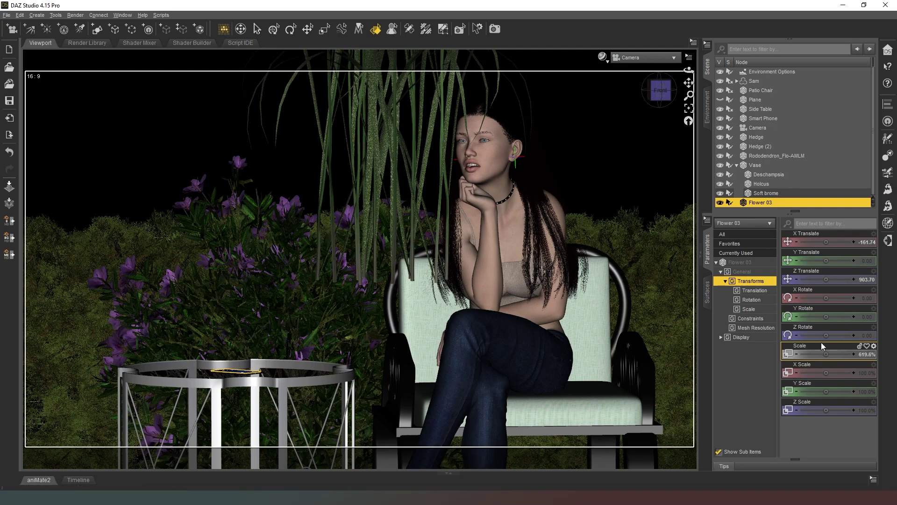
pyautogui.click(646, 59)
pyautogui.click(638, 68)
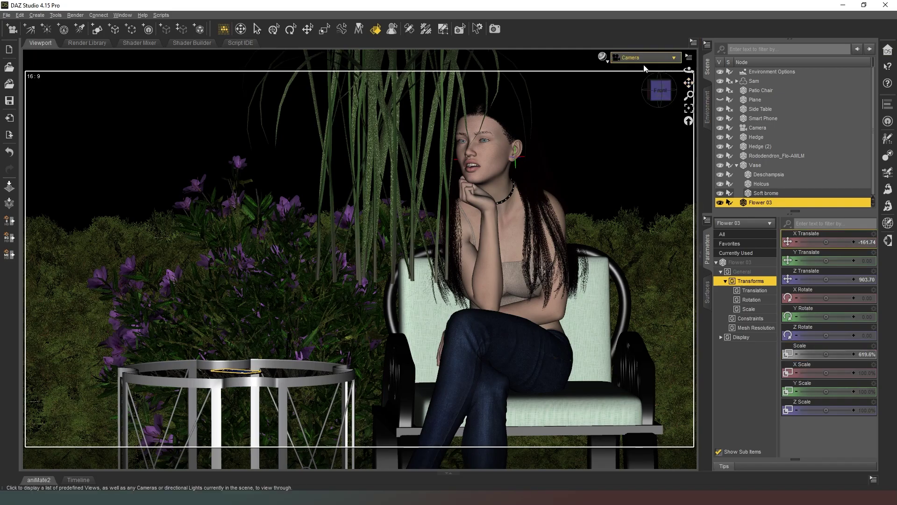
pyautogui.click(665, 91)
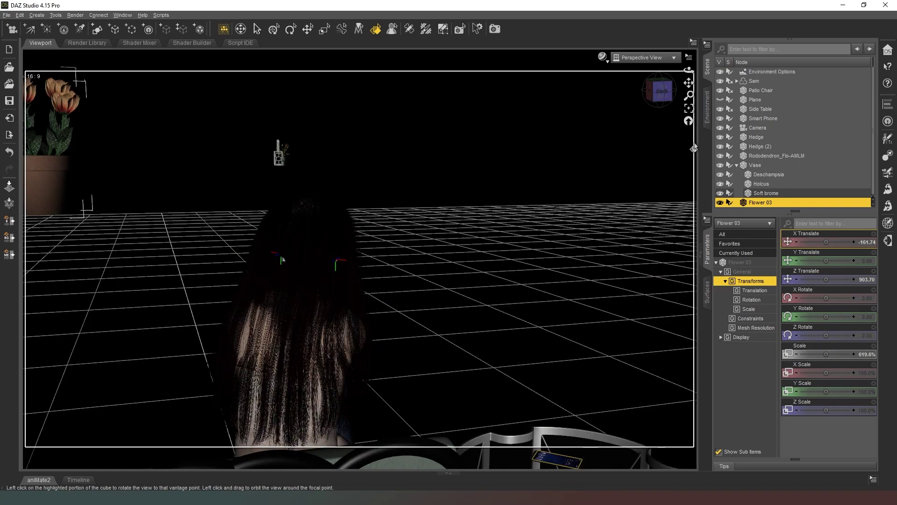
pyautogui.scroll(5, 80, 213)
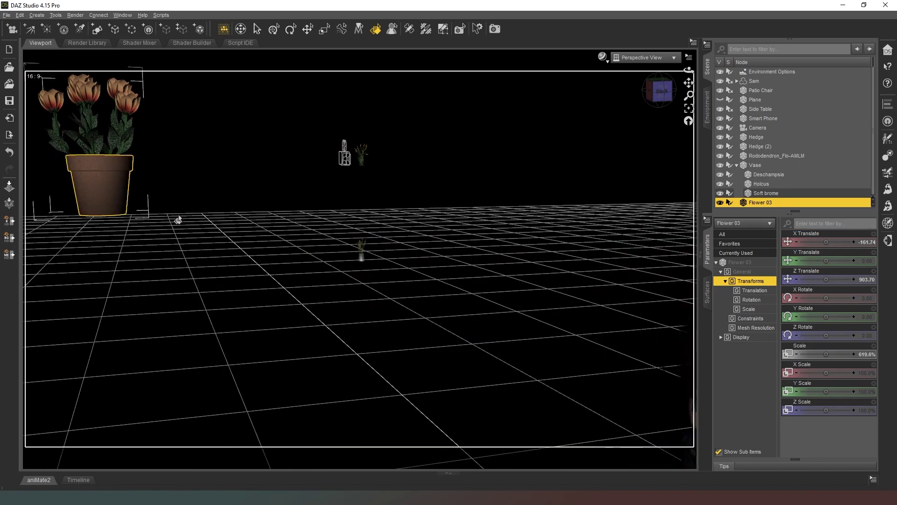
pyautogui.click(870, 355)
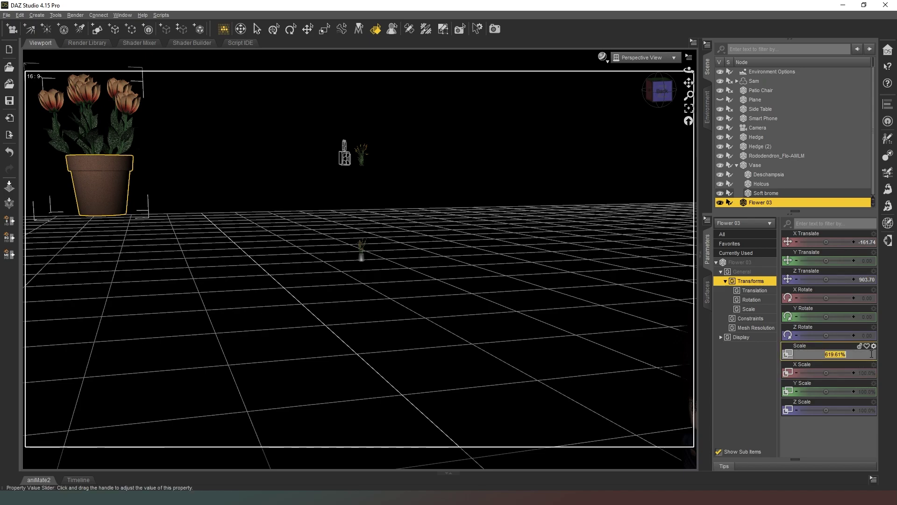
pyautogui.write('250')
pyautogui.press('Return')
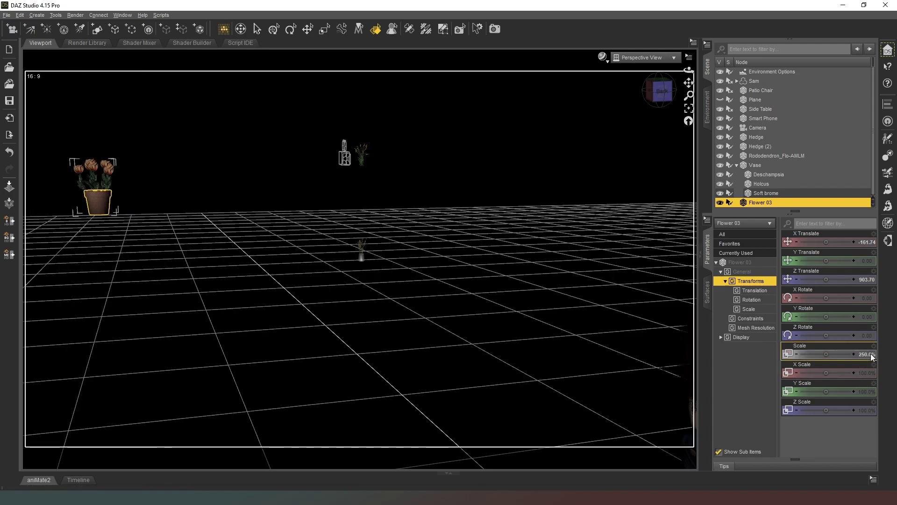
# Move the Flower 03 pot across the floor to about X -459.28 and Z 36.91.
pyautogui.click(307, 29)
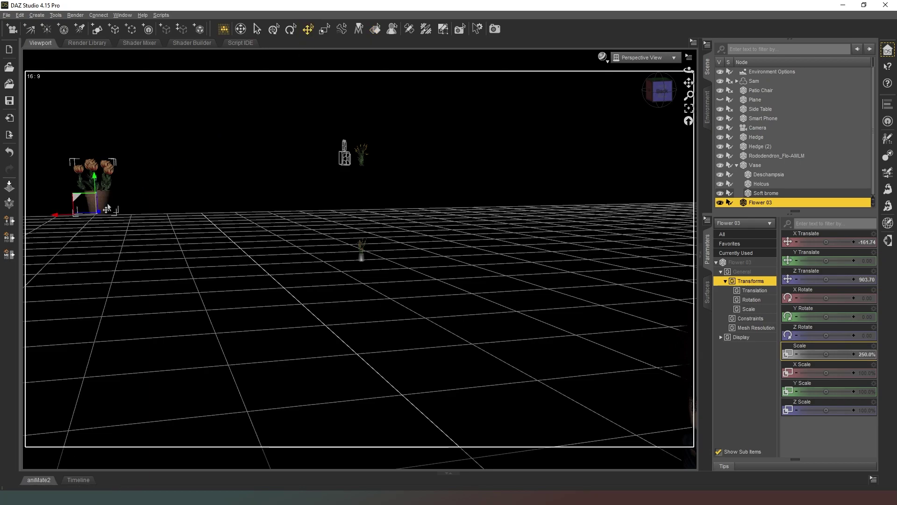
pyautogui.moveTo(78, 218); pyautogui.dragTo(332, 273)
pyautogui.moveTo(658, 87); pyautogui.dragTo(386, 225)
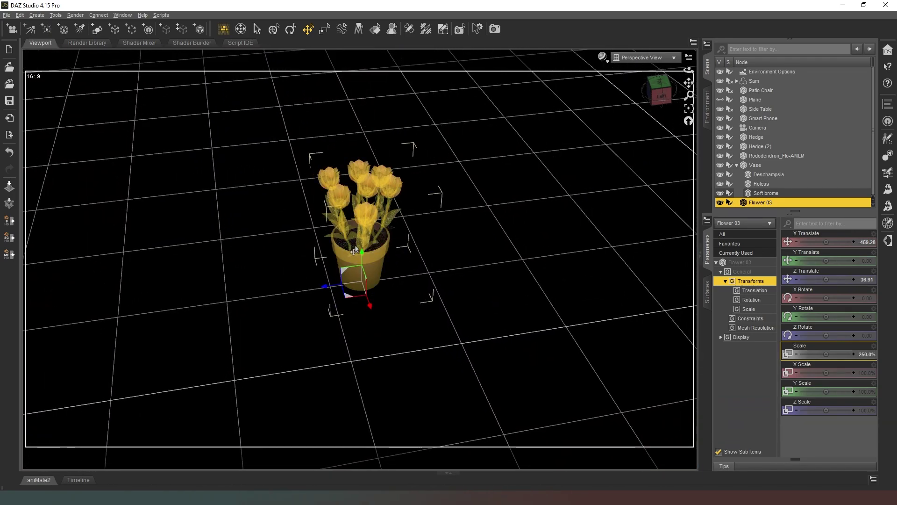
pyautogui.hotkey('ctrl', 's')
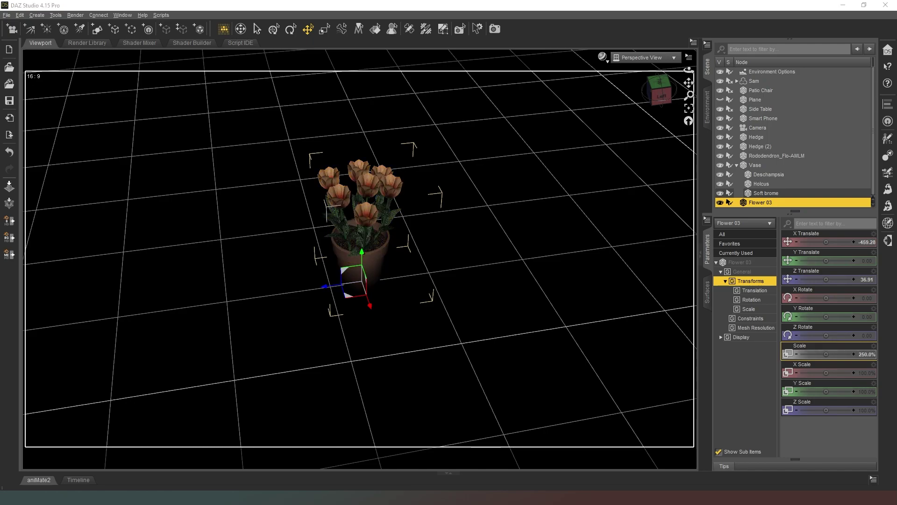
pyautogui.scroll(-1, 804, 195)
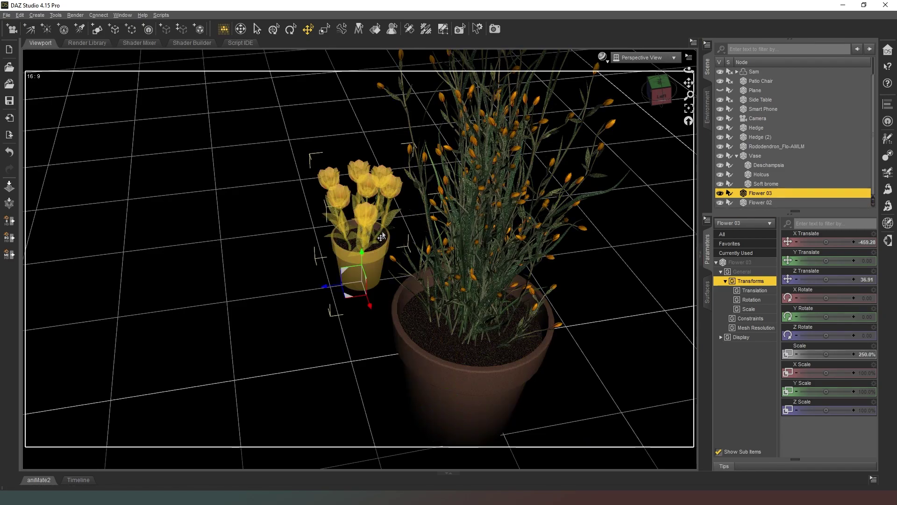
# Delete Flower 03, move the Flower 02 pot to about X -554.43 and Z 92.31, and check it from the Camera view.
pyautogui.press('Delete')
pyautogui.click(440, 394)
pyautogui.moveTo(436, 435); pyautogui.dragTo(323, 331)
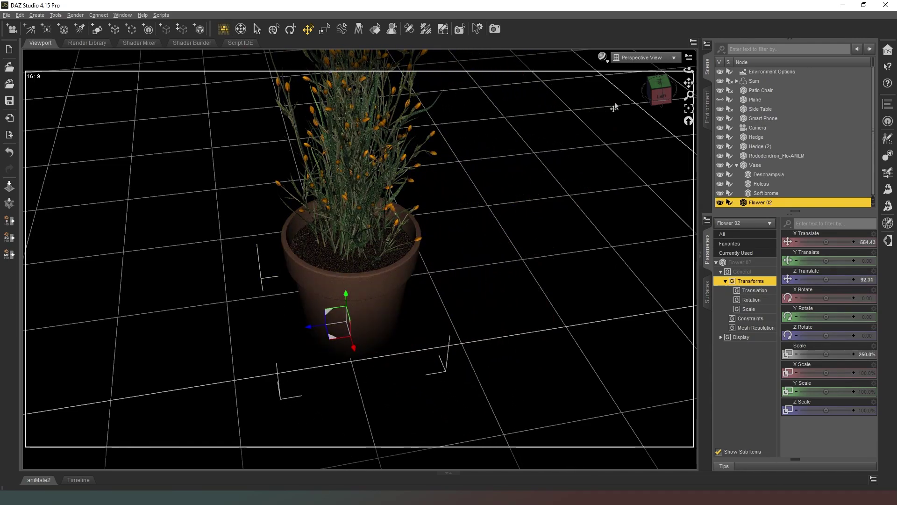
pyautogui.click(638, 58)
pyautogui.click(640, 139)
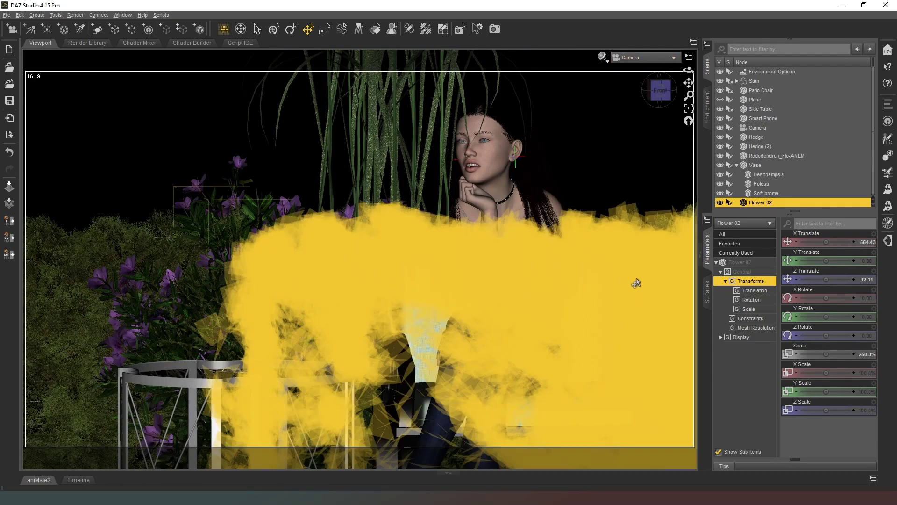
# Return to the Perspective View and move the Flower 02 pot to about X -714.55 and Z 184.07.
pyautogui.click(653, 64)
pyautogui.click(652, 61)
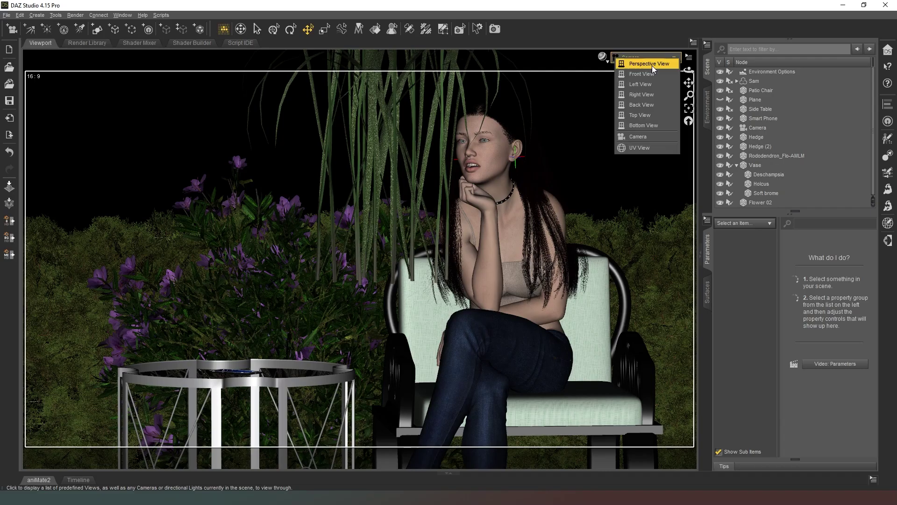
pyautogui.click(652, 64)
pyautogui.moveTo(664, 83); pyautogui.dragTo(675, 103)
pyautogui.moveTo(675, 165); pyautogui.dragTo(556, 170, button='middle')
pyautogui.scroll(-5, 357, 345)
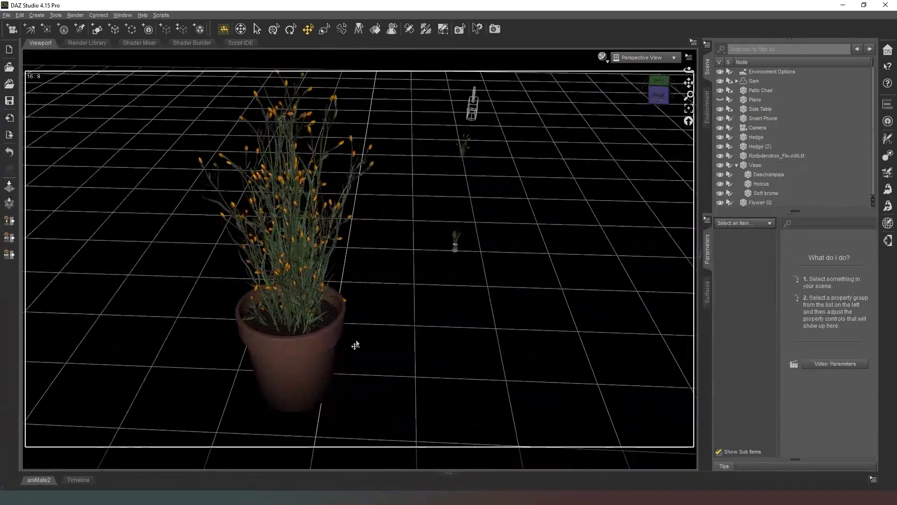
pyautogui.click(310, 355)
pyautogui.moveTo(294, 355); pyautogui.dragTo(435, 314)
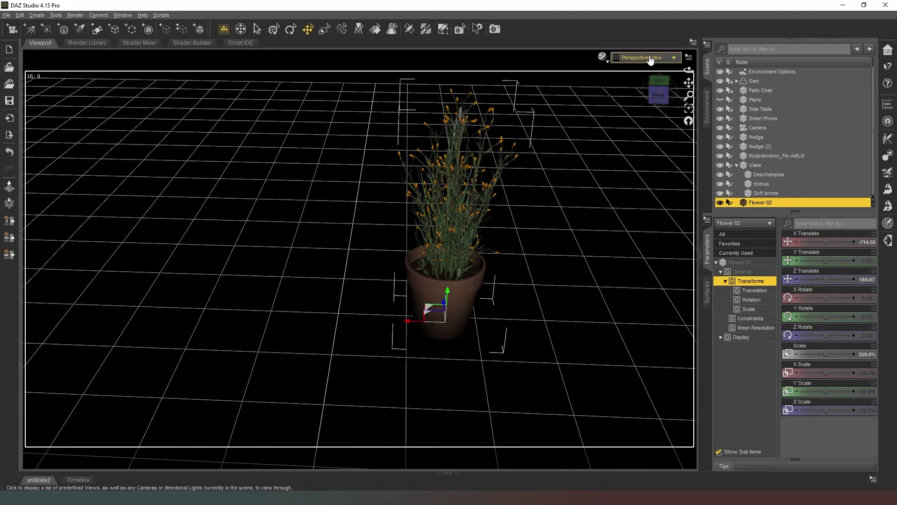
# From the Camera view, lower Flower 02's Y translation to about -99.22 and render the view in NVIDIA Iray.
pyautogui.click(647, 57)
pyautogui.click(648, 138)
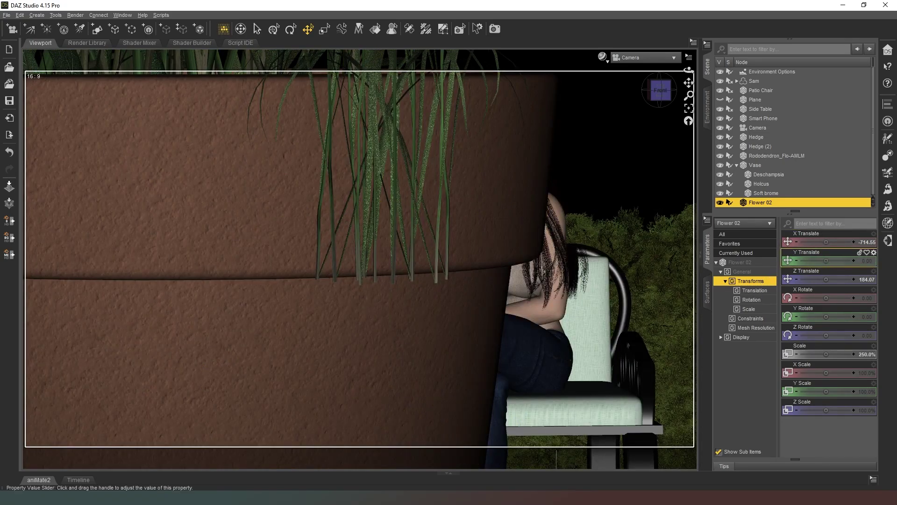
pyautogui.moveTo(825, 260); pyautogui.dragTo(814, 261)
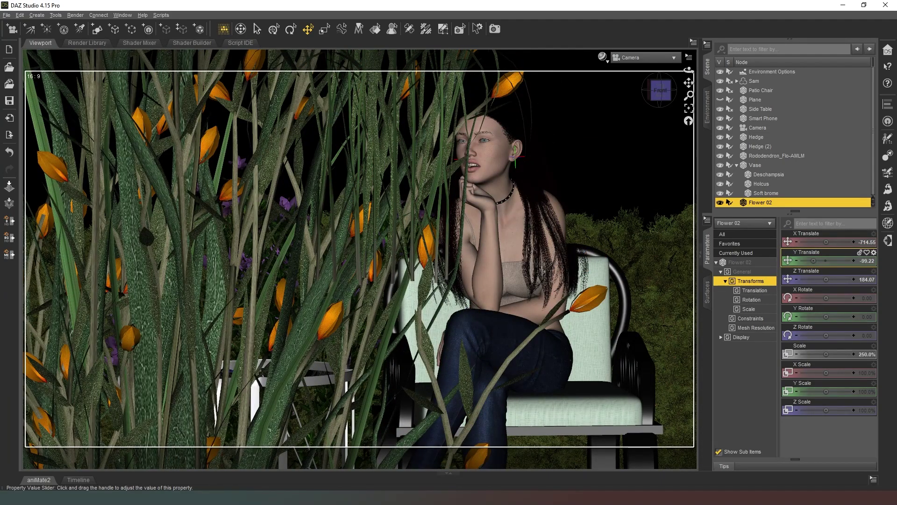
pyautogui.click(645, 58)
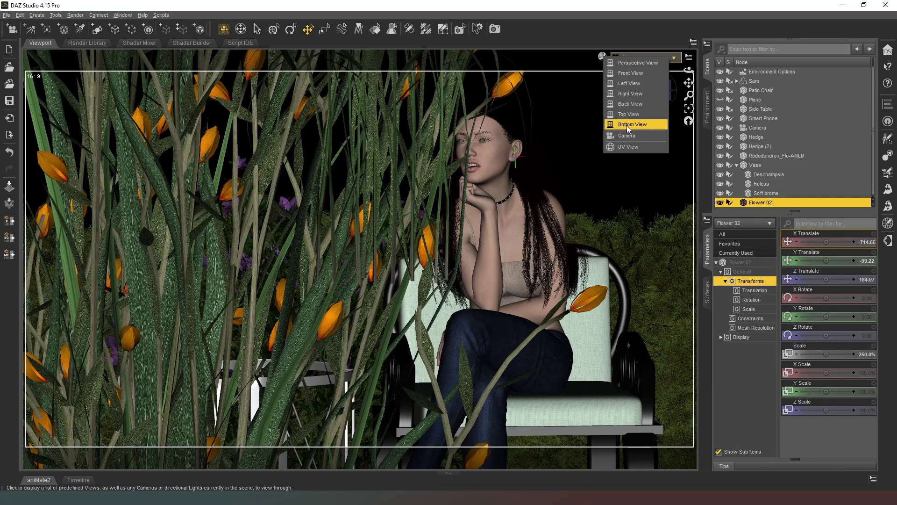
pyautogui.click(628, 136)
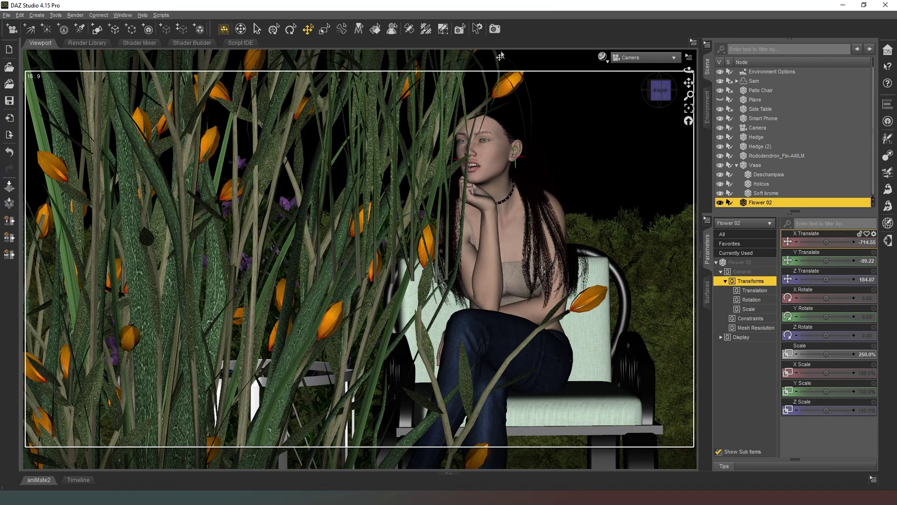
pyautogui.click(602, 57)
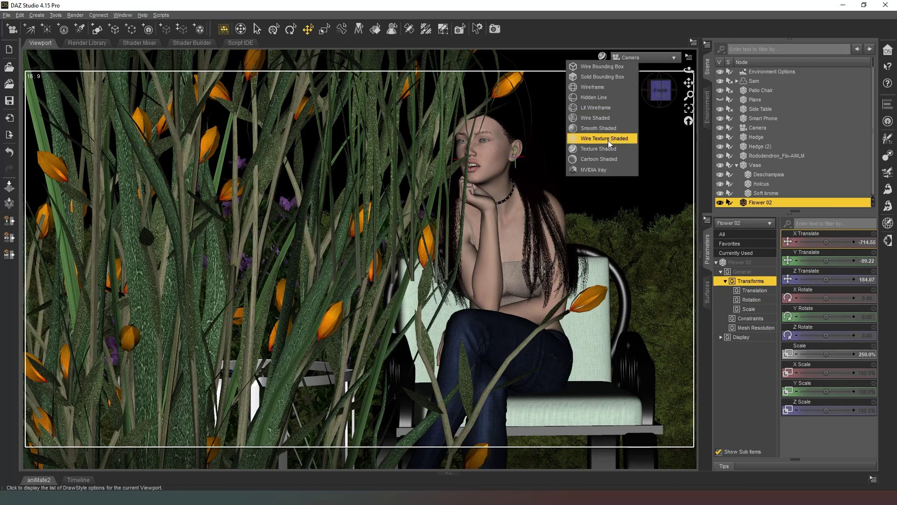
pyautogui.click(597, 171)
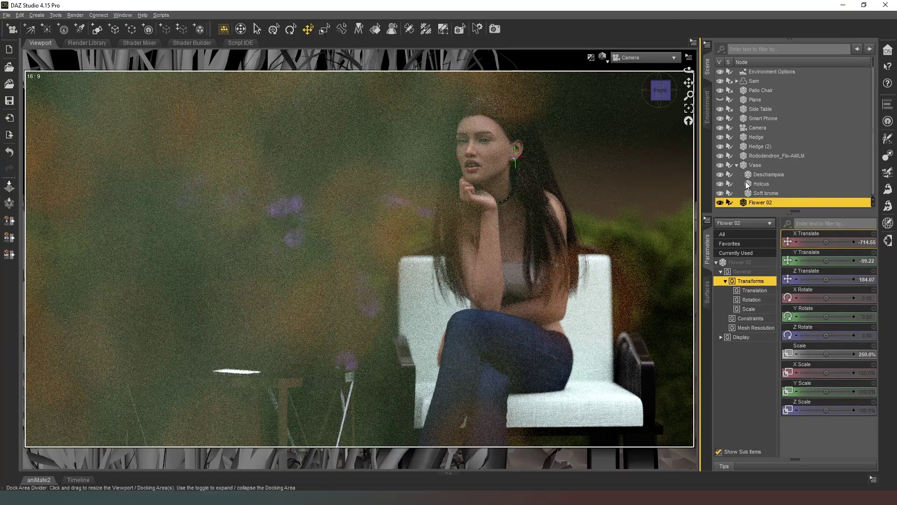
# Adjust Flower 02's X translation to about -715.18 and set its Z translation to 220.
pyautogui.moveTo(824, 242); pyautogui.dragTo(815, 241)
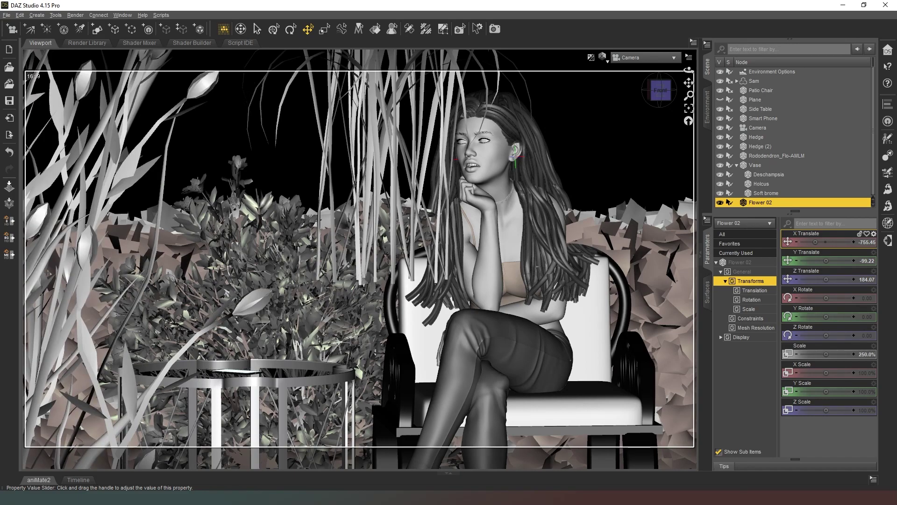
pyautogui.moveTo(816, 241)
pyautogui.mouseDown()
pyautogui.moveTo(833, 242)
pyautogui.moveTo(823, 247)
pyautogui.mouseUp()
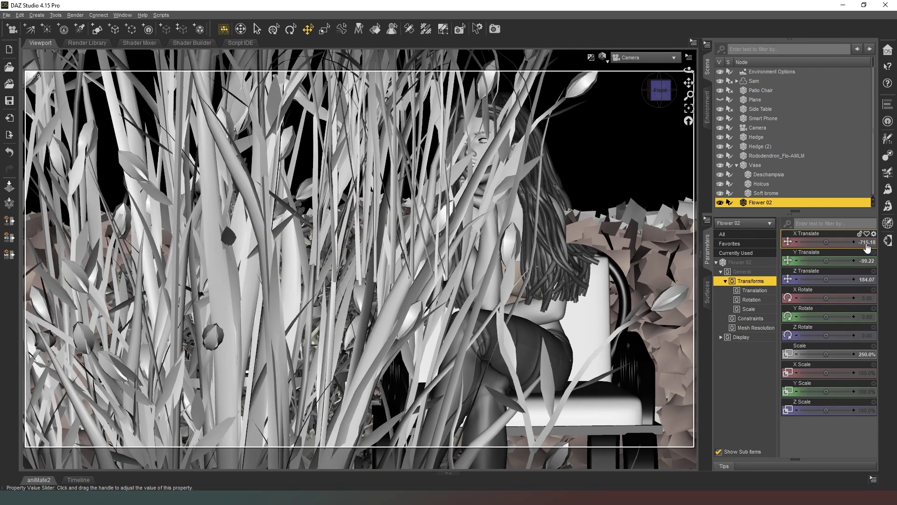
pyautogui.click(866, 243)
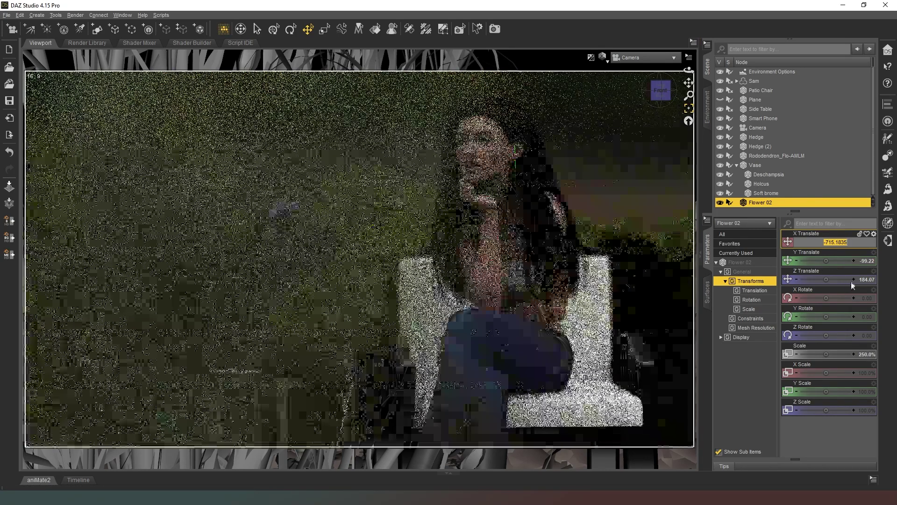
pyautogui.click(862, 279)
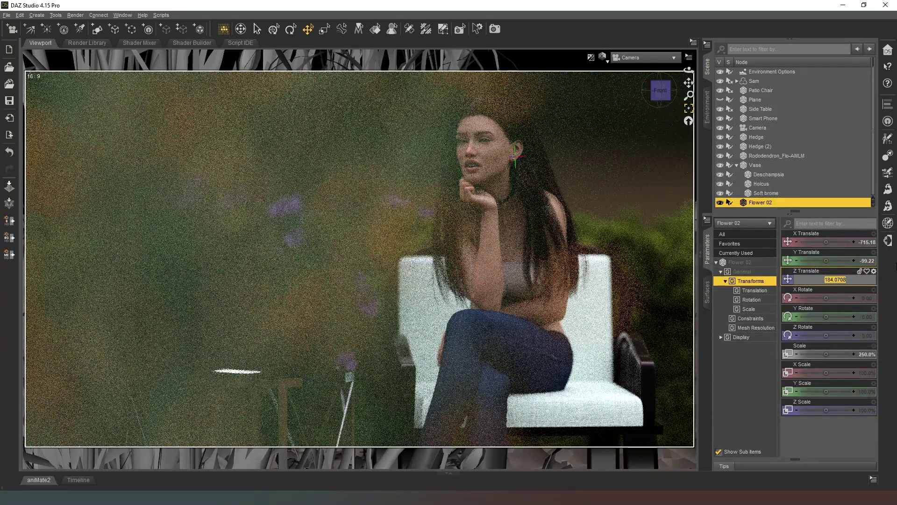
pyautogui.write('220')
pyautogui.press('Return')
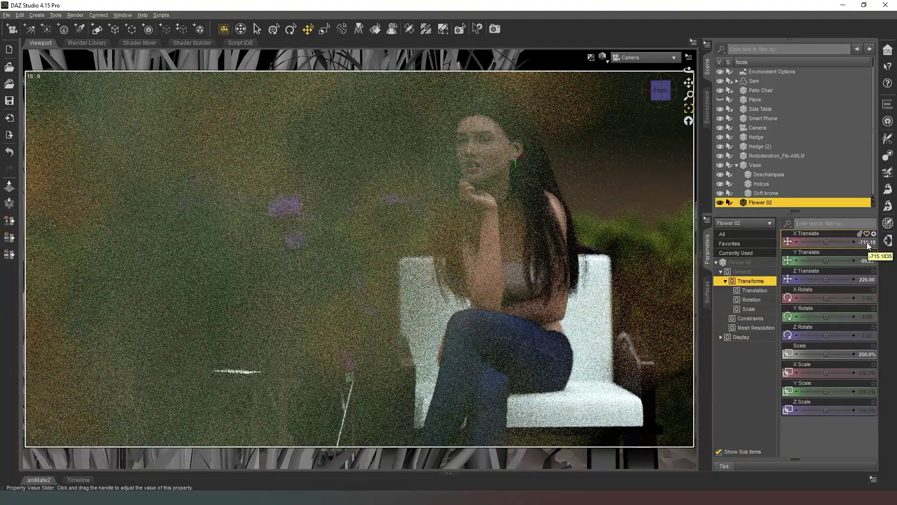
# Set Flower 02's X translation to -735.
pyautogui.click(866, 242)
pyautogui.press('BackSpace')
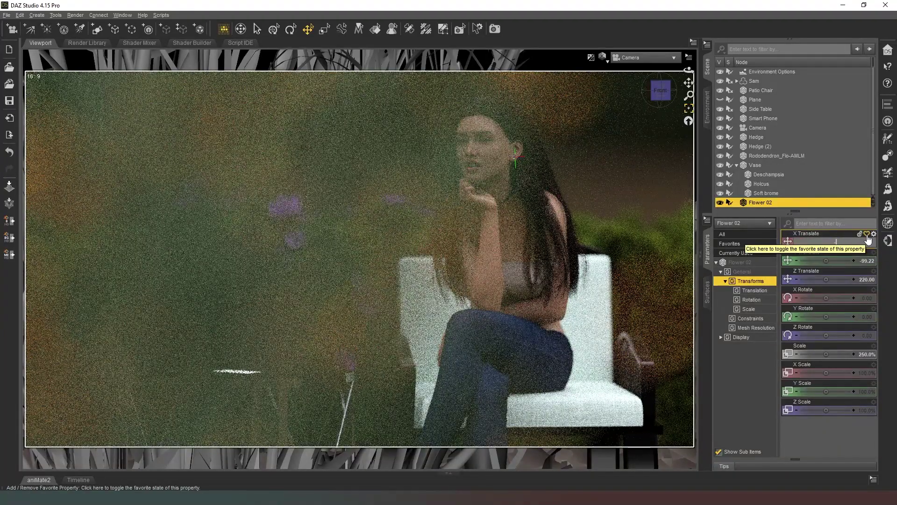
pyautogui.write('-73')
pyautogui.press('Return')
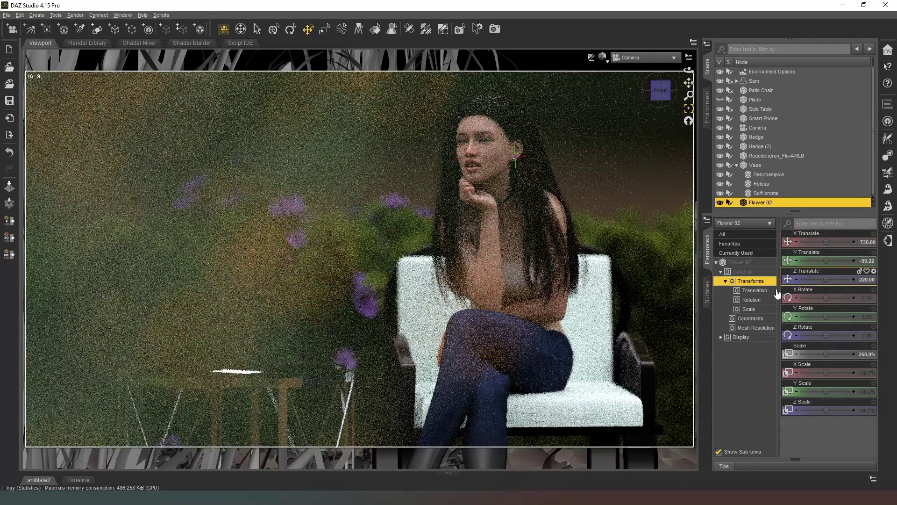
# Set Flower 02's Z translation to 300 and its X translation to -750.
pyautogui.click(865, 278)
pyautogui.write('300')
pyautogui.press('Return')
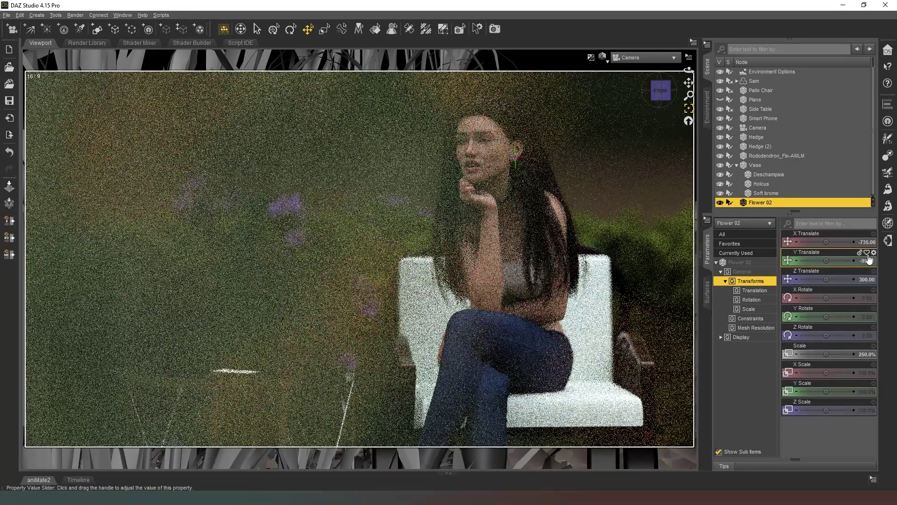
pyautogui.click(869, 243)
pyautogui.press('BackSpace')
pyautogui.write('-750')
pyautogui.press('Return')
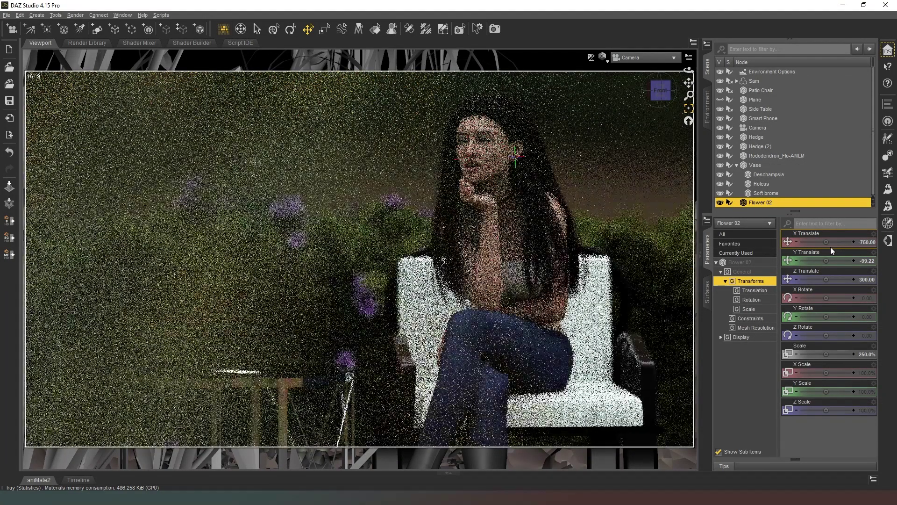
# Delete the Vase with its grass plants and the hidden Plane from the scene.
pyautogui.click(720, 166)
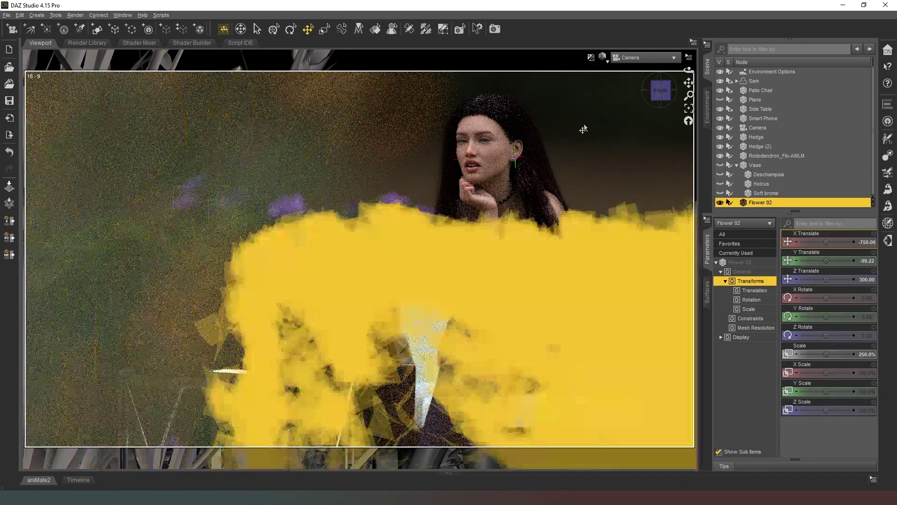
pyautogui.click(738, 164)
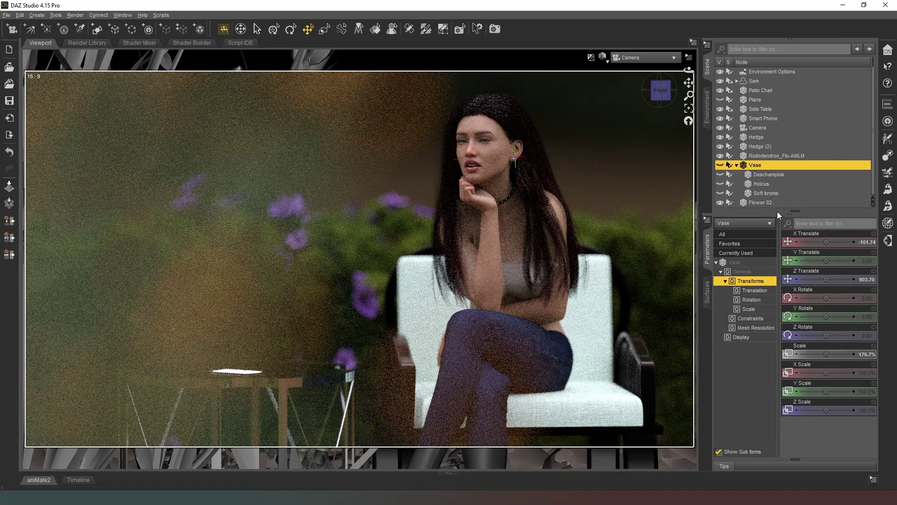
pyautogui.click(737, 164)
pyautogui.press('Delete')
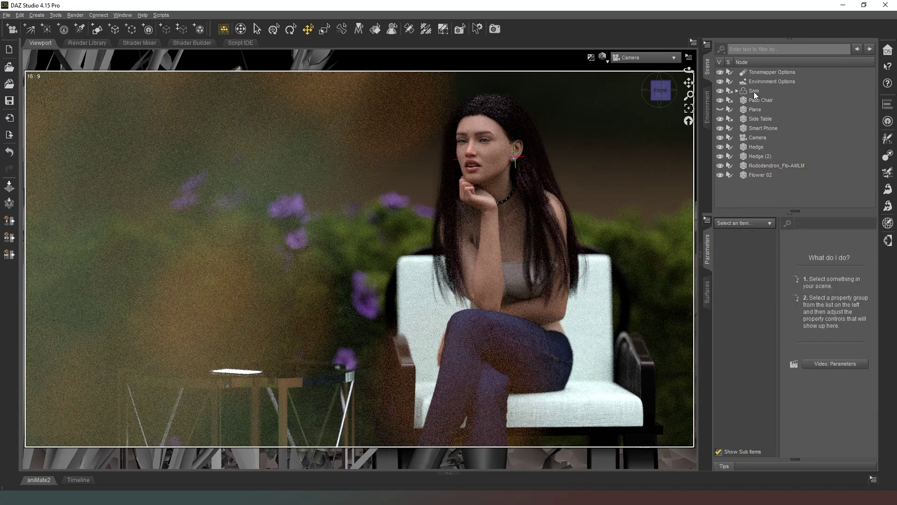
pyautogui.click(753, 109)
pyautogui.press('Delete')
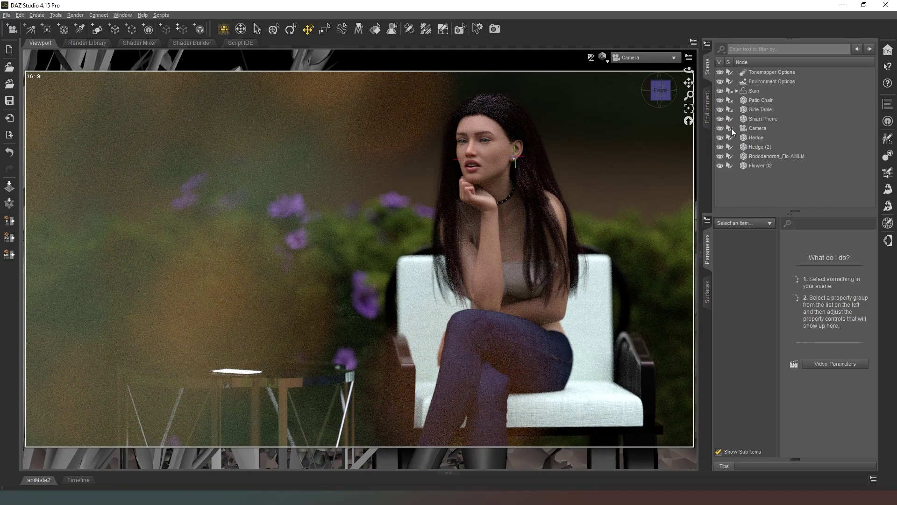
# Make Hedge and Hedge (2) unselectable in the viewport, and switch from the Iray Camera view to a textured Perspective View of the whole scene.
pyautogui.click(730, 136)
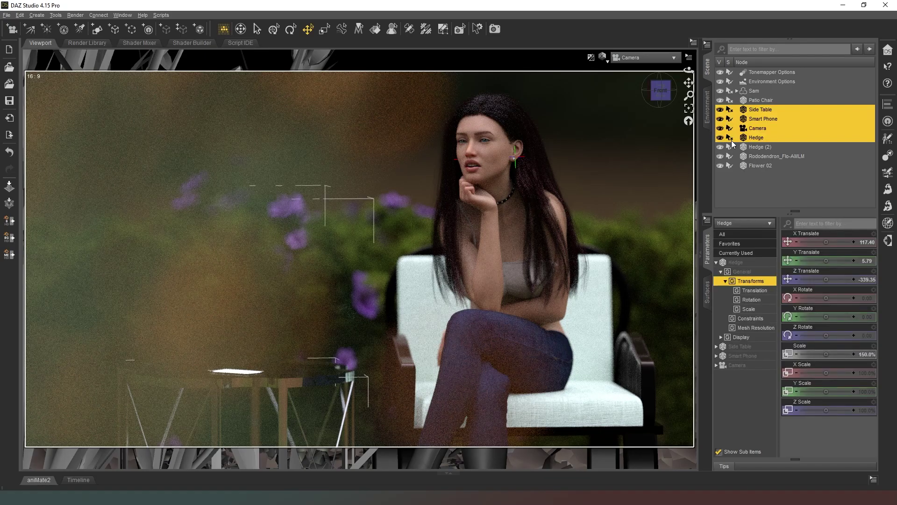
pyautogui.click(730, 146)
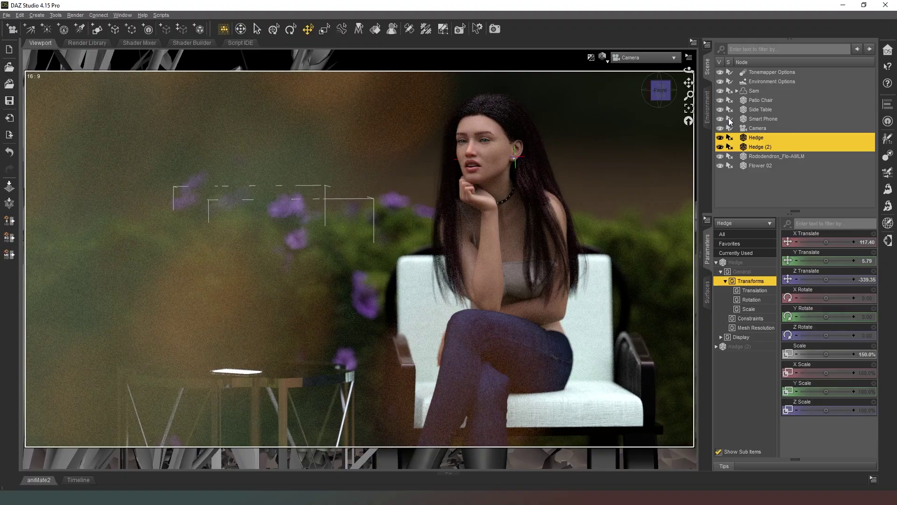
pyautogui.click(609, 62)
pyautogui.click(607, 149)
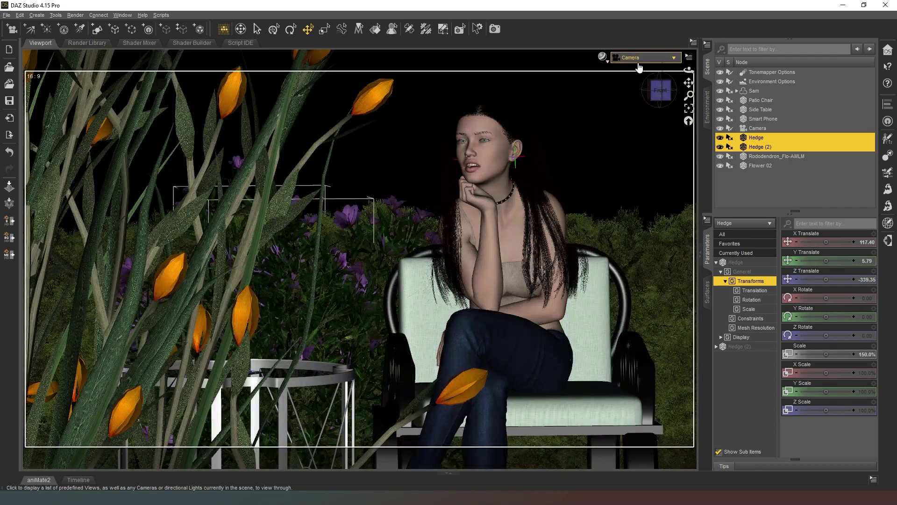
pyautogui.click(633, 58)
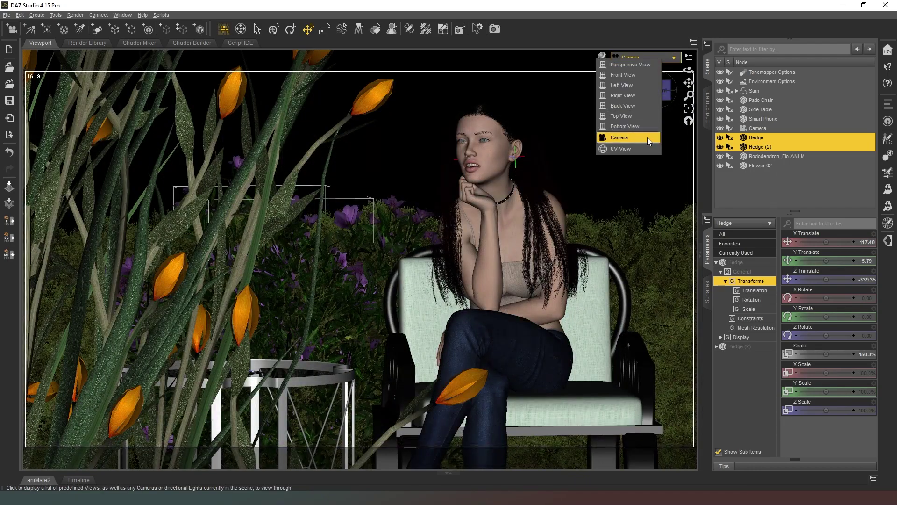
pyautogui.click(632, 67)
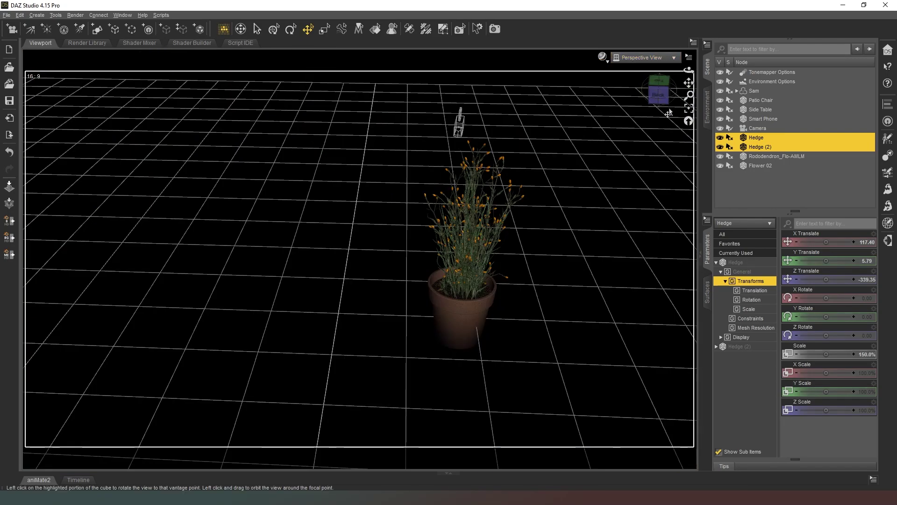
pyautogui.click(689, 121)
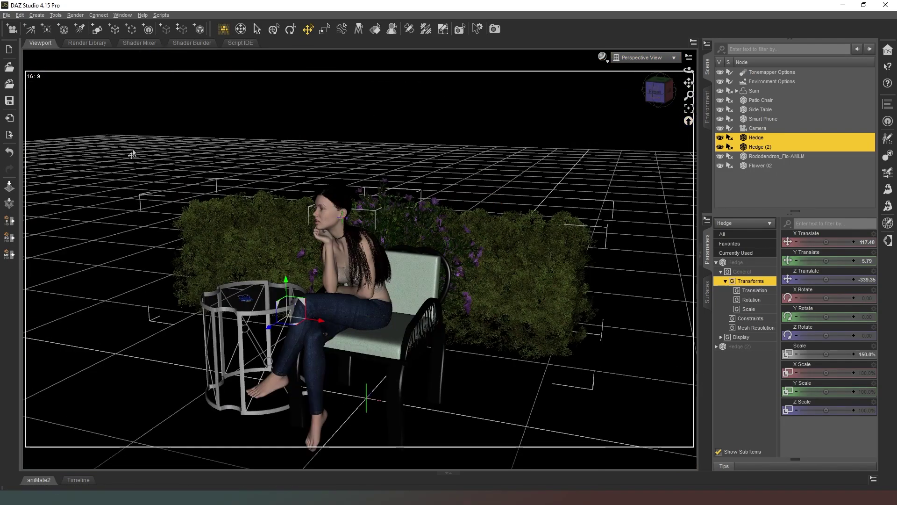
# Create a 1 m Plane primitive at World Center with Y Positive axis and set its X rotation to 90.
pyautogui.click(97, 31)
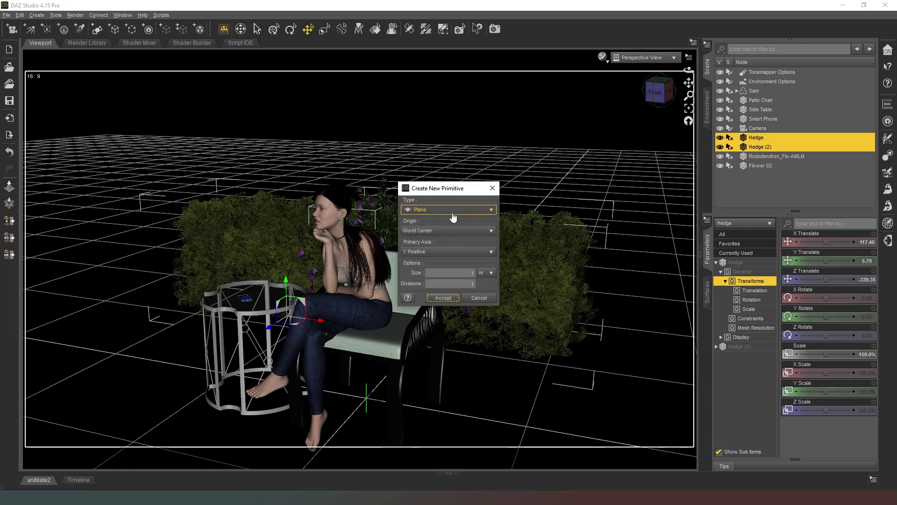
pyautogui.click(443, 298)
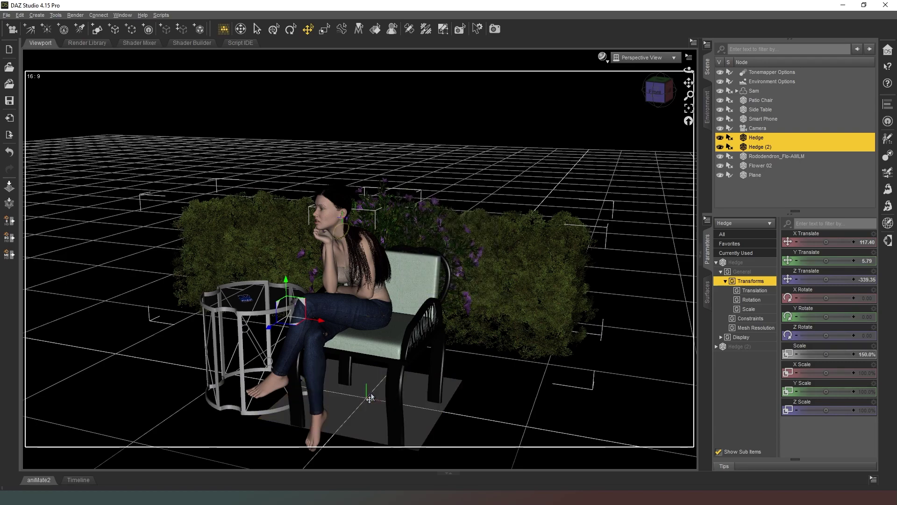
pyautogui.click(408, 394)
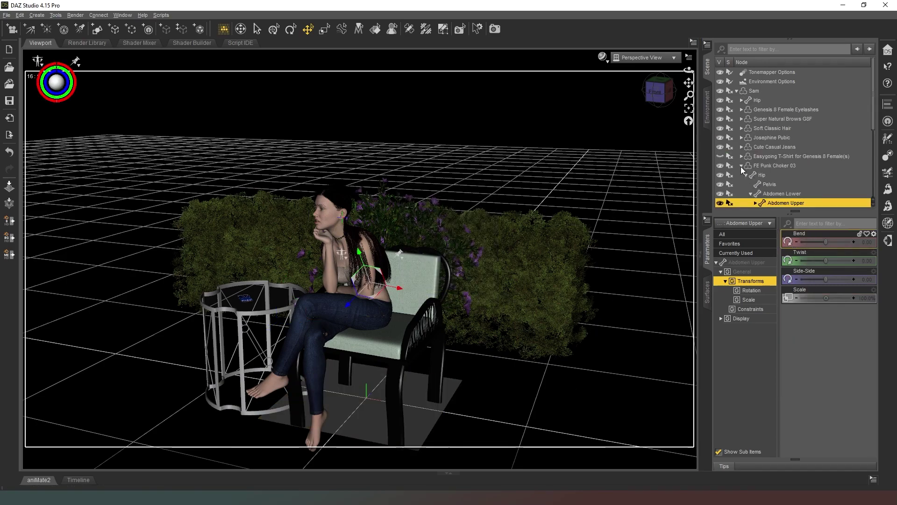
pyautogui.click(736, 91)
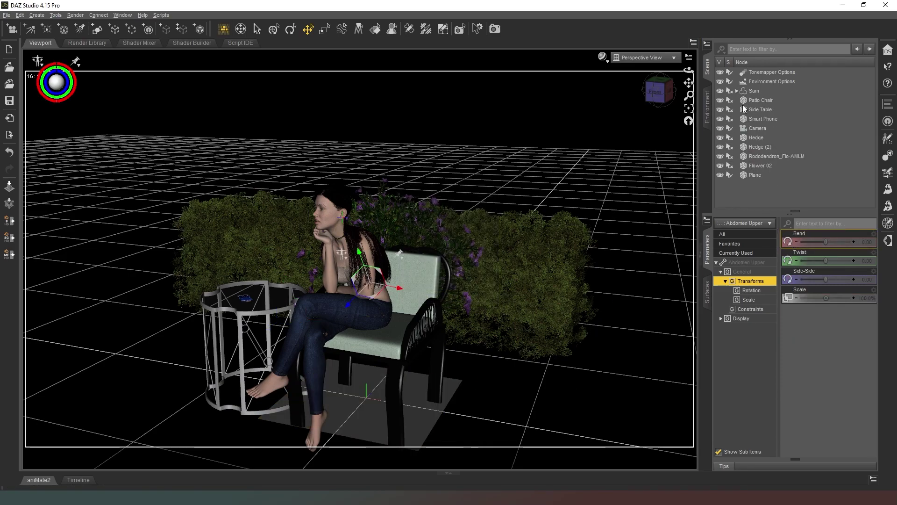
pyautogui.click(755, 174)
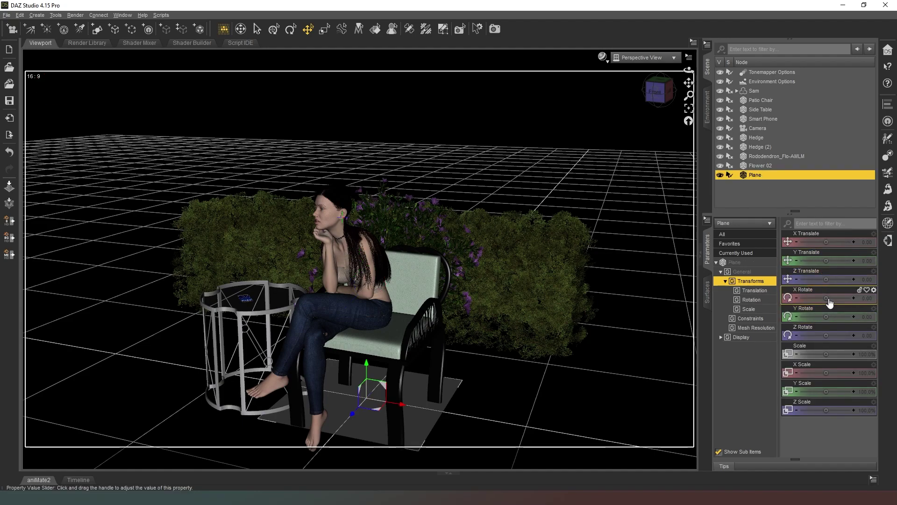
pyautogui.click(868, 298)
pyautogui.write('90')
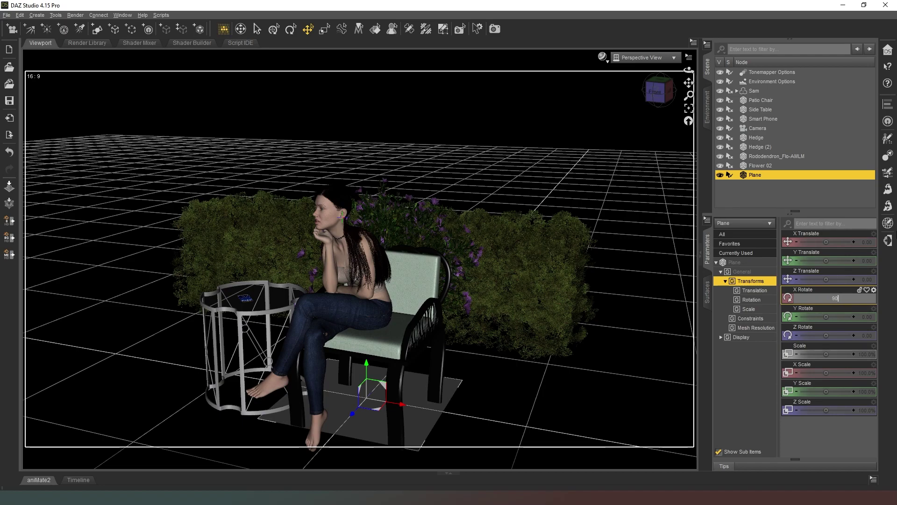
pyautogui.press('Return')
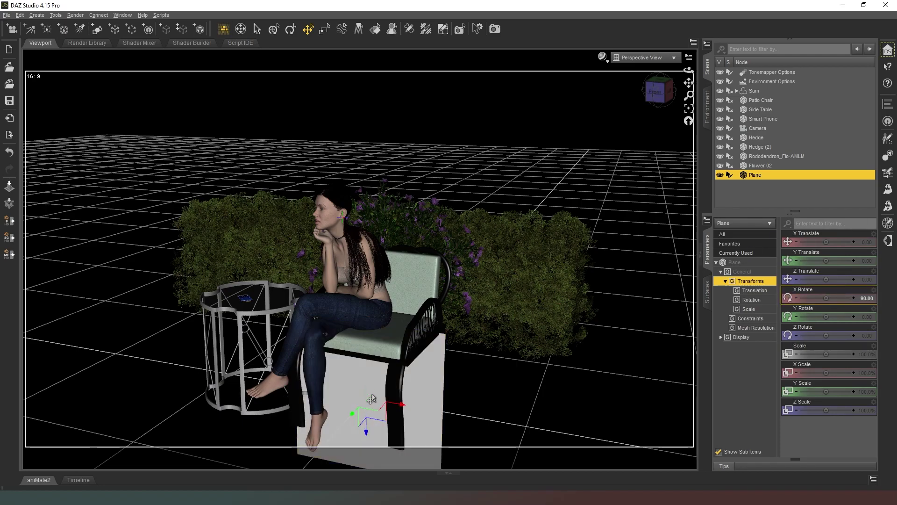
# Move the Plane up behind Sam's head to about X 9.86, Y 123.30 and Z 8.39.
pyautogui.moveTo(376, 408); pyautogui.dragTo(370, 246)
pyautogui.moveTo(656, 91); pyautogui.dragTo(659, 105)
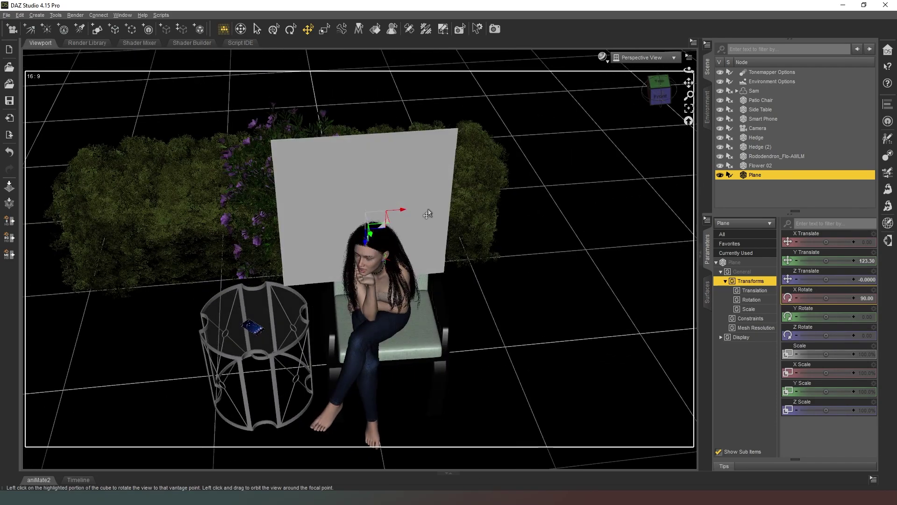
pyautogui.moveTo(402, 210); pyautogui.dragTo(418, 215)
pyautogui.click(667, 93)
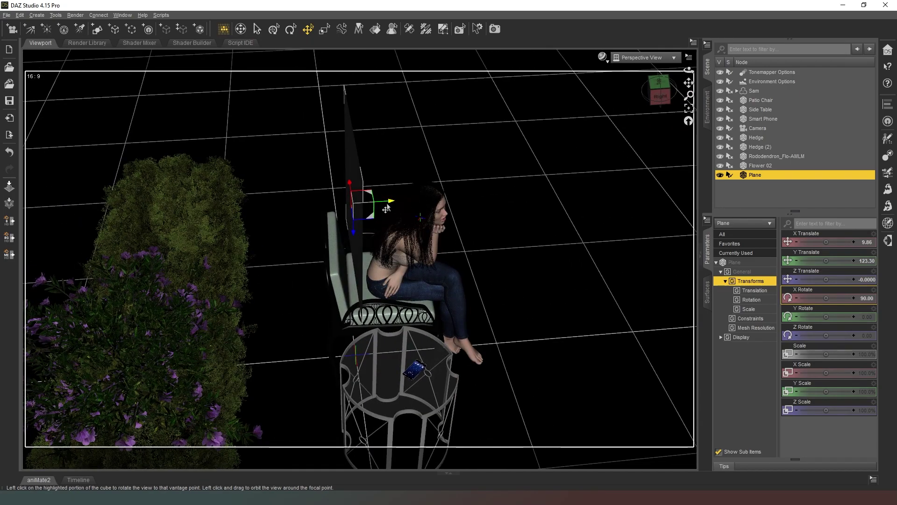
pyautogui.click(367, 204)
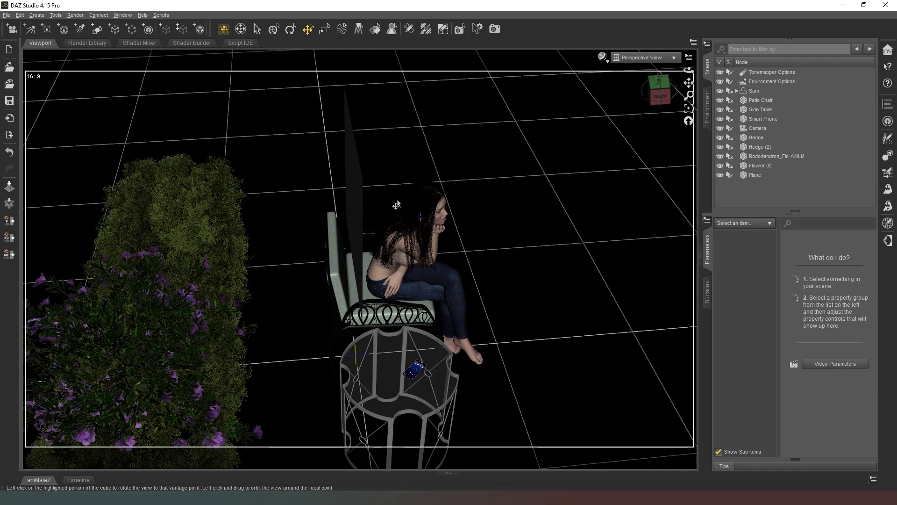
pyautogui.click(354, 198)
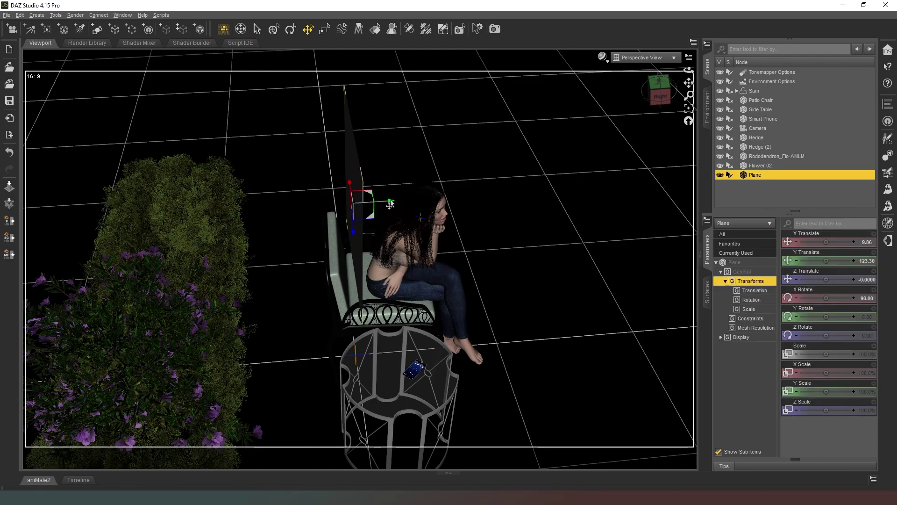
pyautogui.moveTo(390, 205); pyautogui.dragTo(404, 204)
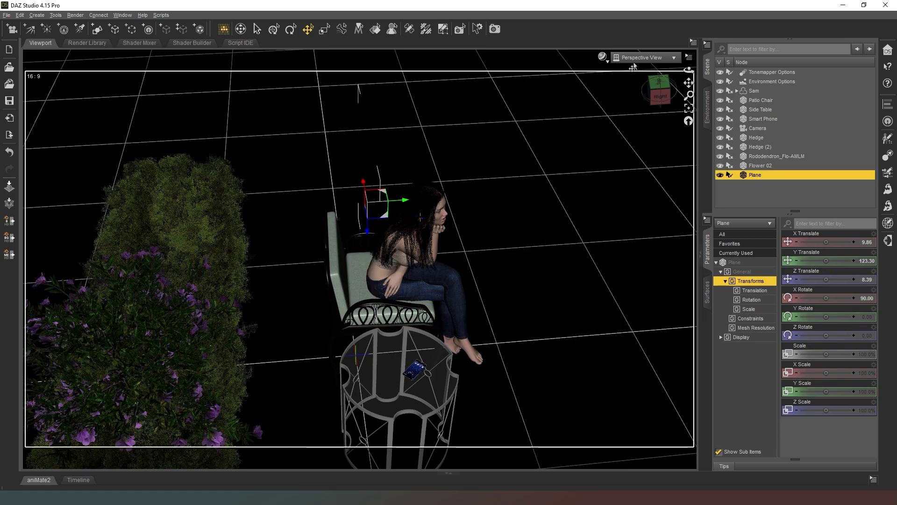
# Switch to the Camera view and preview the scene in NVIDIA Iray.
pyautogui.click(649, 61)
pyautogui.click(660, 146)
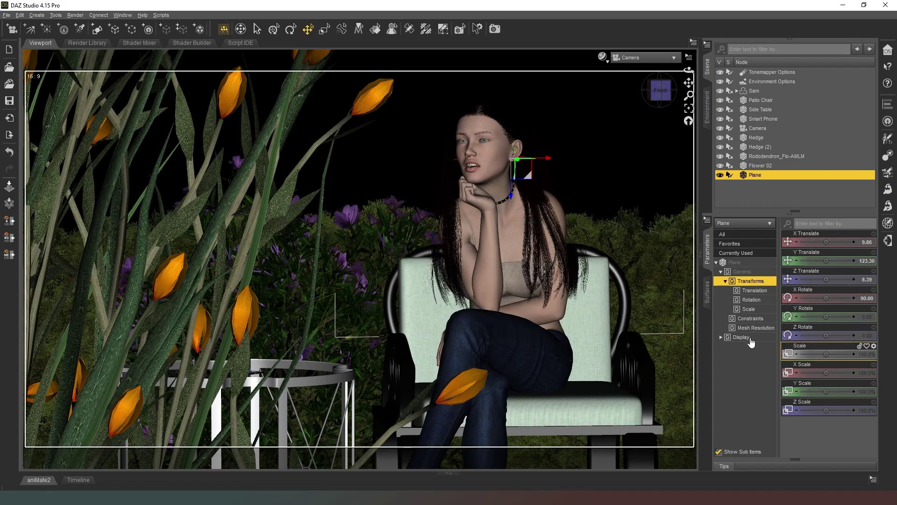
pyautogui.click(603, 57)
pyautogui.click(604, 174)
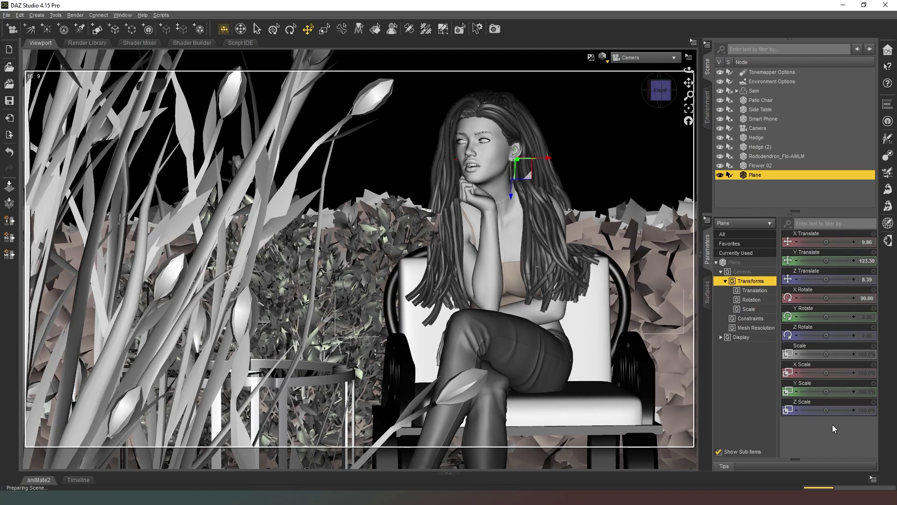
# In the Plane's Emission settings, set the Emission Color to white and turn off Two Sided Light, then deselect the Plane.
pyautogui.click(706, 292)
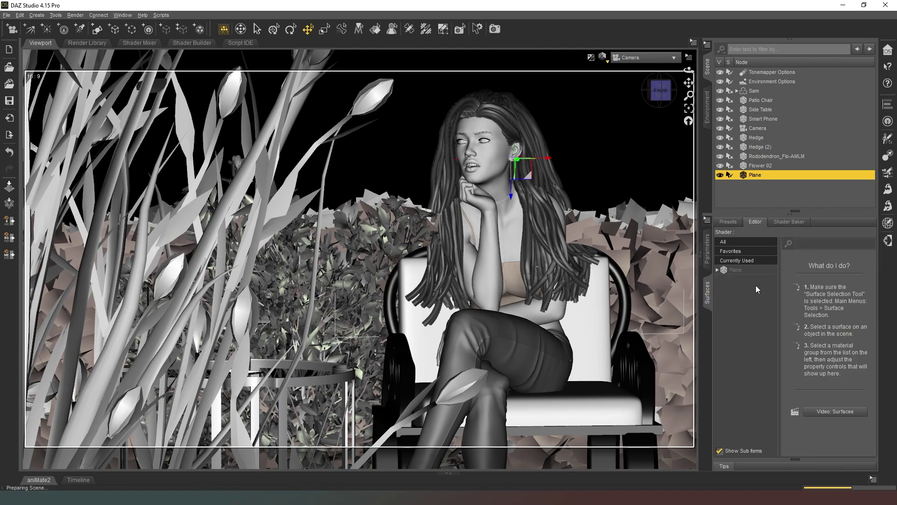
pyautogui.click(716, 269)
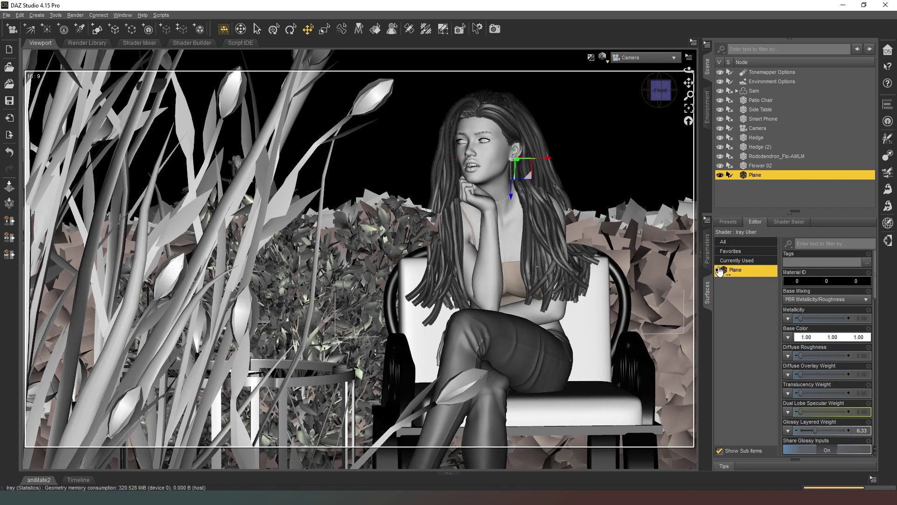
pyautogui.click(723, 280)
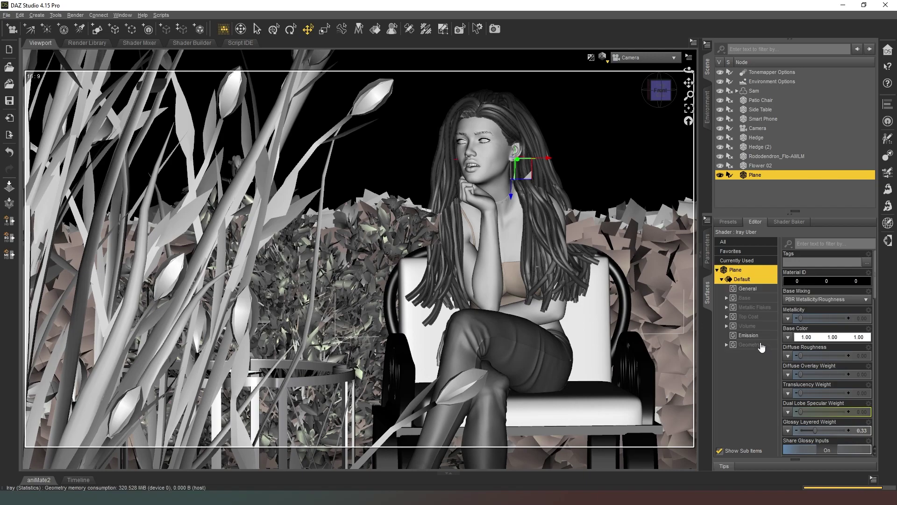
pyautogui.click(767, 335)
pyautogui.moveTo(844, 332)
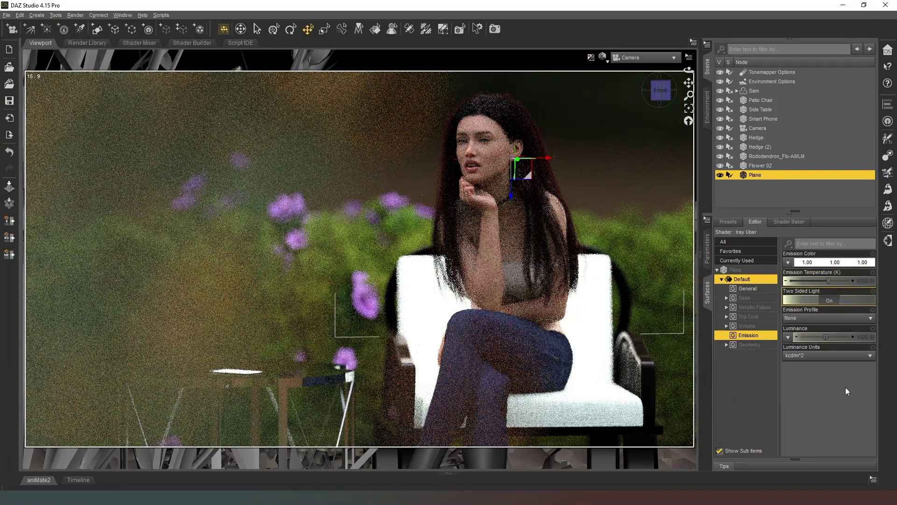
pyautogui.click(828, 301)
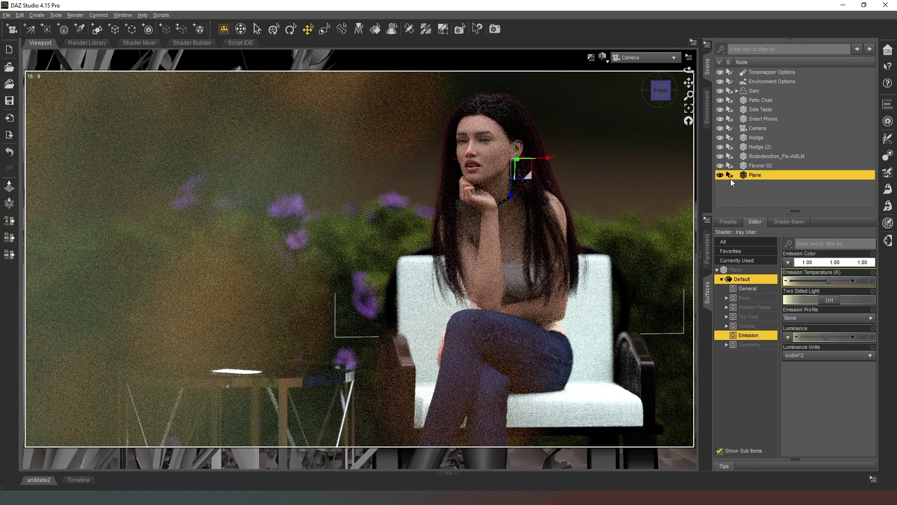
pyautogui.click(607, 152)
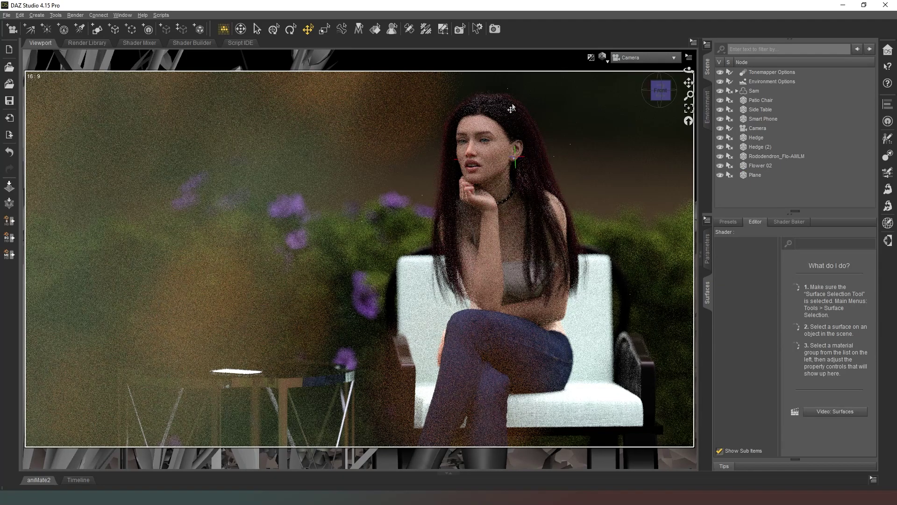